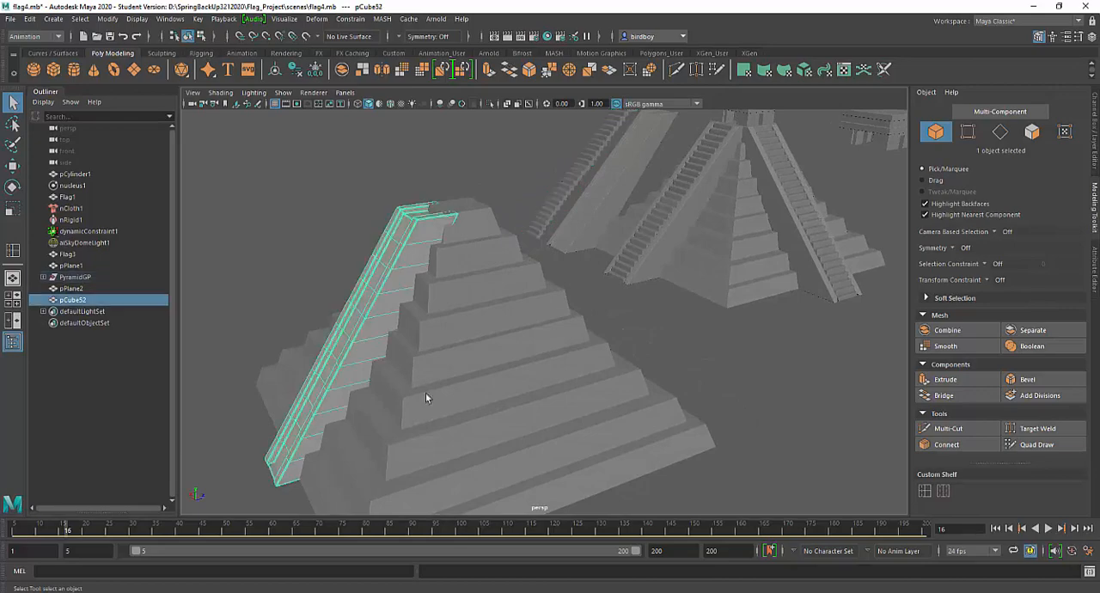
Create a polygon cube and move it along Z to the foot of the pyramid's stair ramp
key("f")
scroll(488, 284, "down", 5)
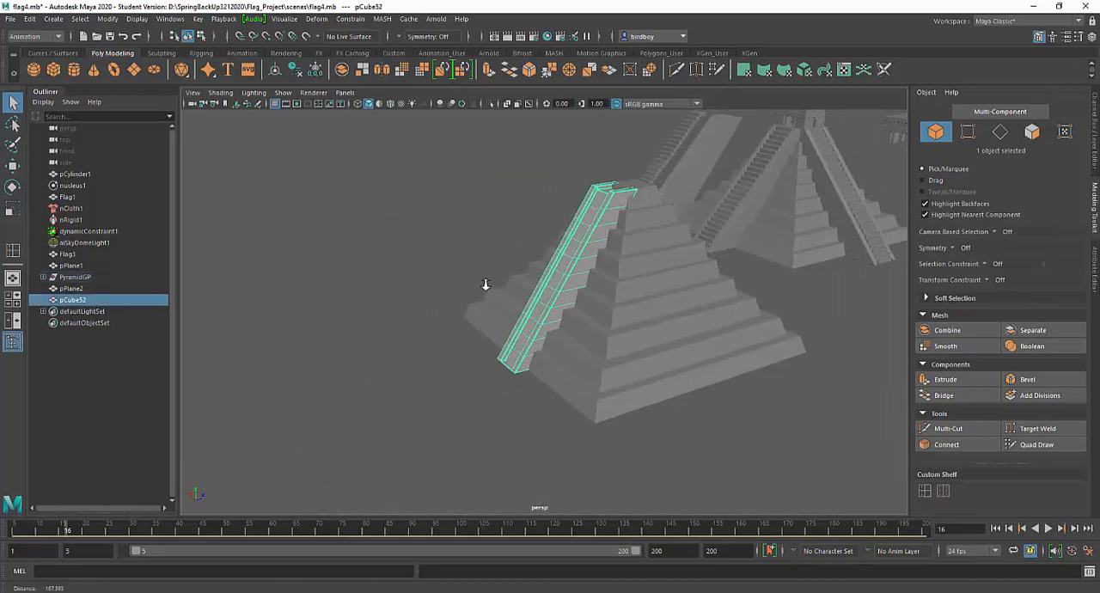
left_click_drag(513, 313, 563, 351, "alt")
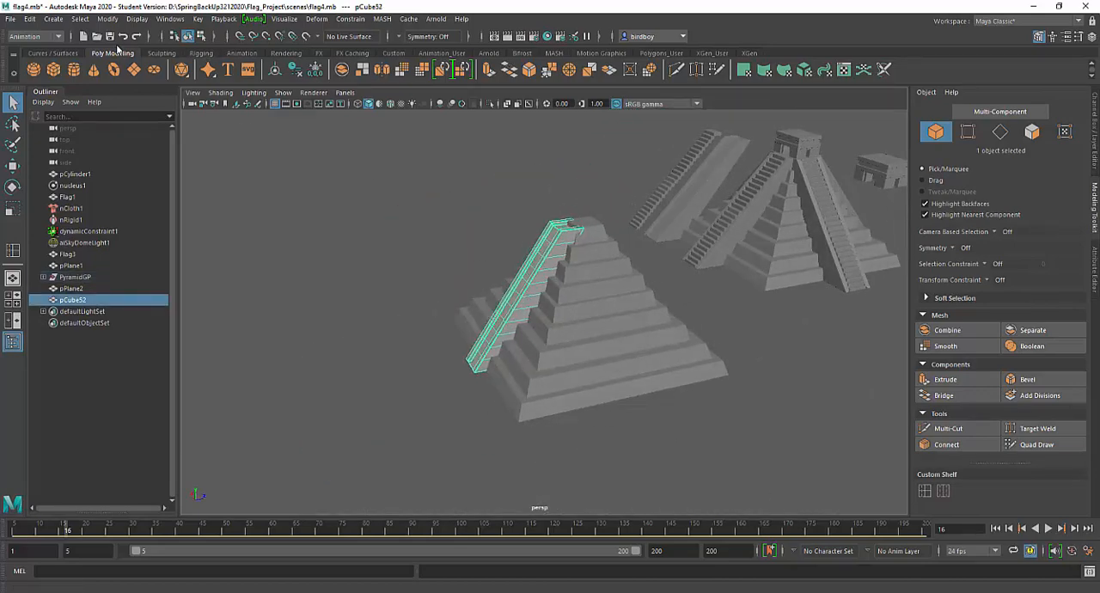
left_click(53, 70)
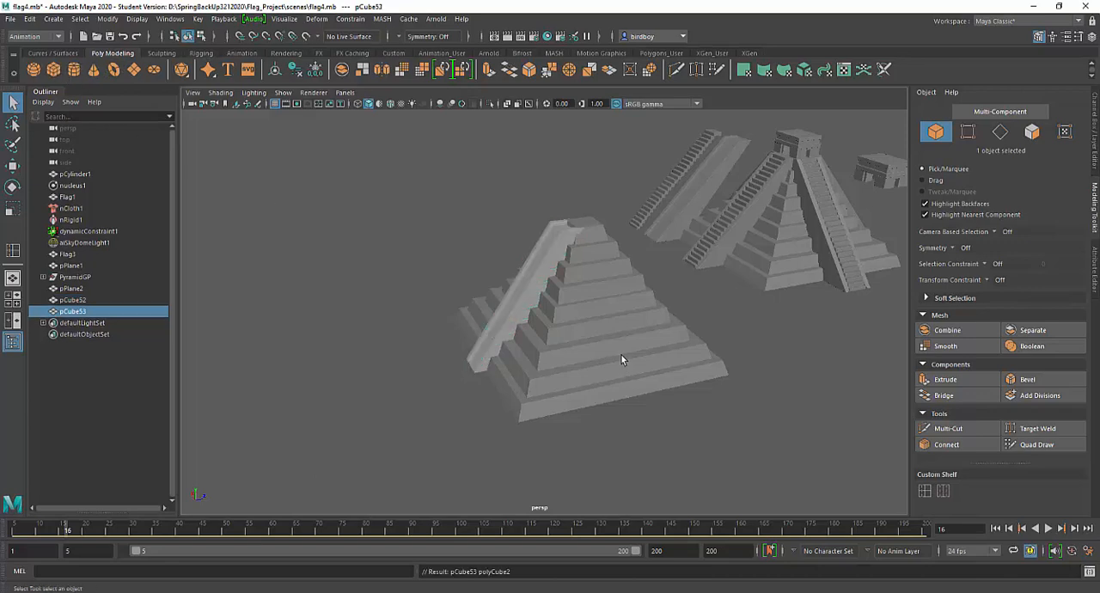
key("w")
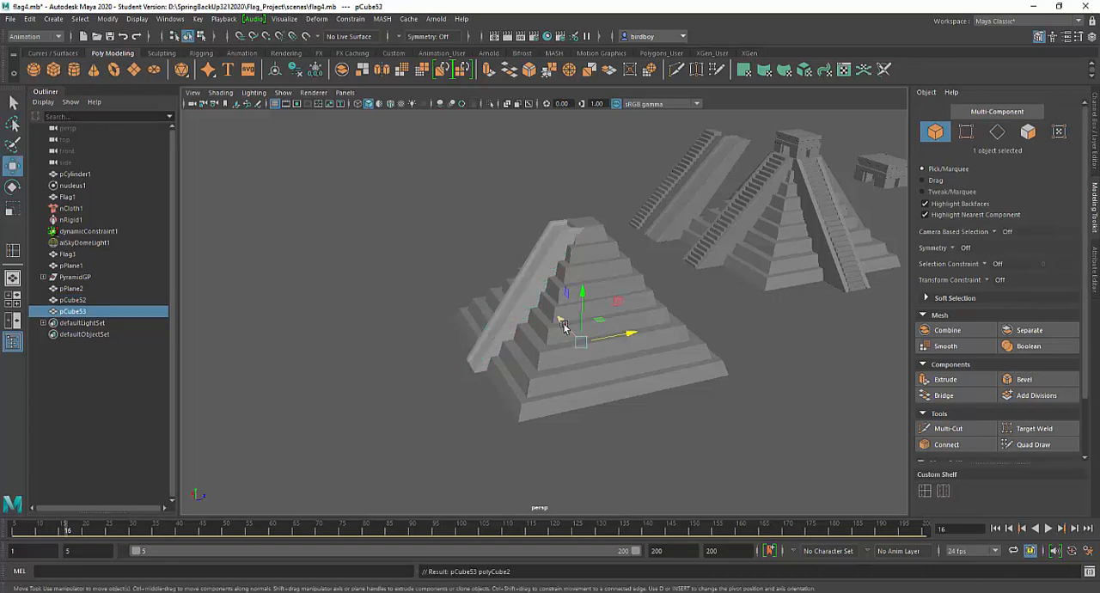
left_click_drag(630, 332, 526, 355)
key("f")
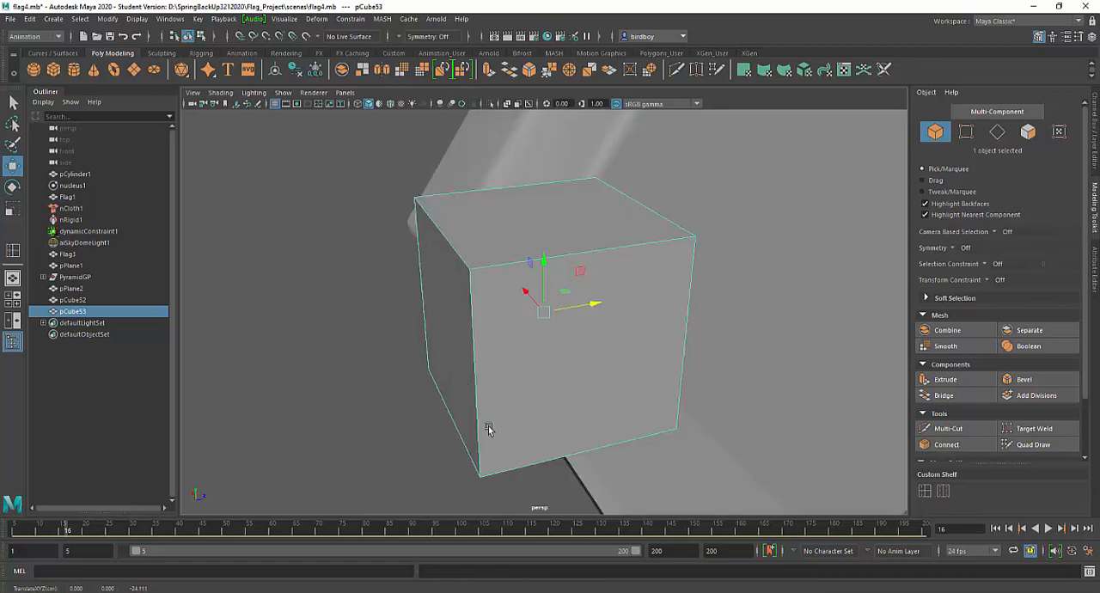
scroll(572, 349, "down", 5)
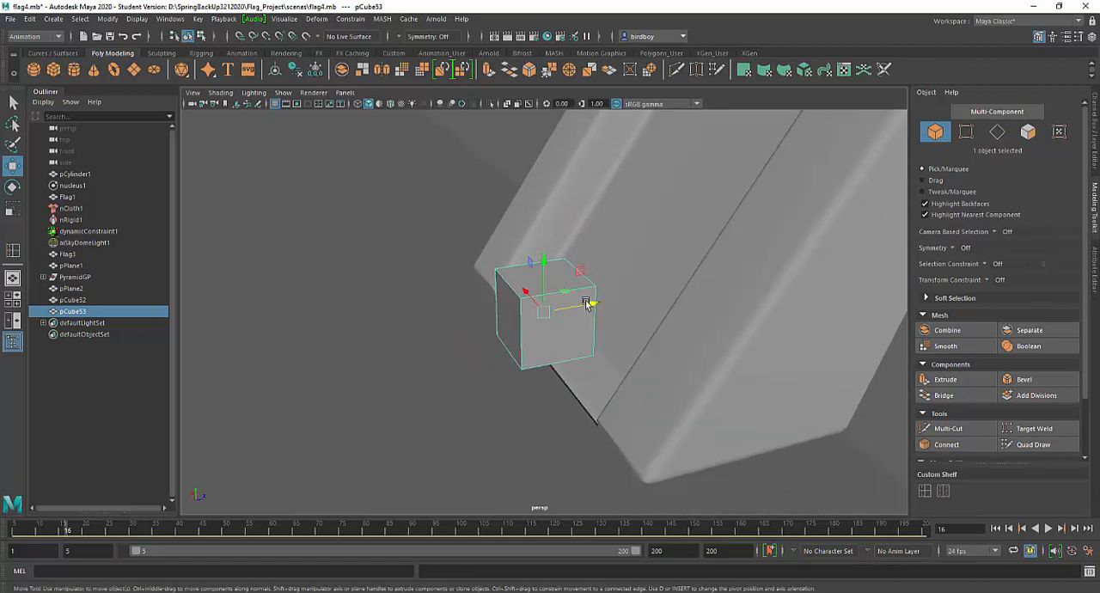
Scale the cube along X until it spans the channel between the ramp's two side rails
left_click_drag(572, 346, 651, 321, "alt")
scroll(573, 256, "down", 1)
mouse_move(574, 255)
left_mouse_down("alt")
mouse_move(594, 253)
mouse_move(584, 253)
left_mouse_up("alt")
key("r")
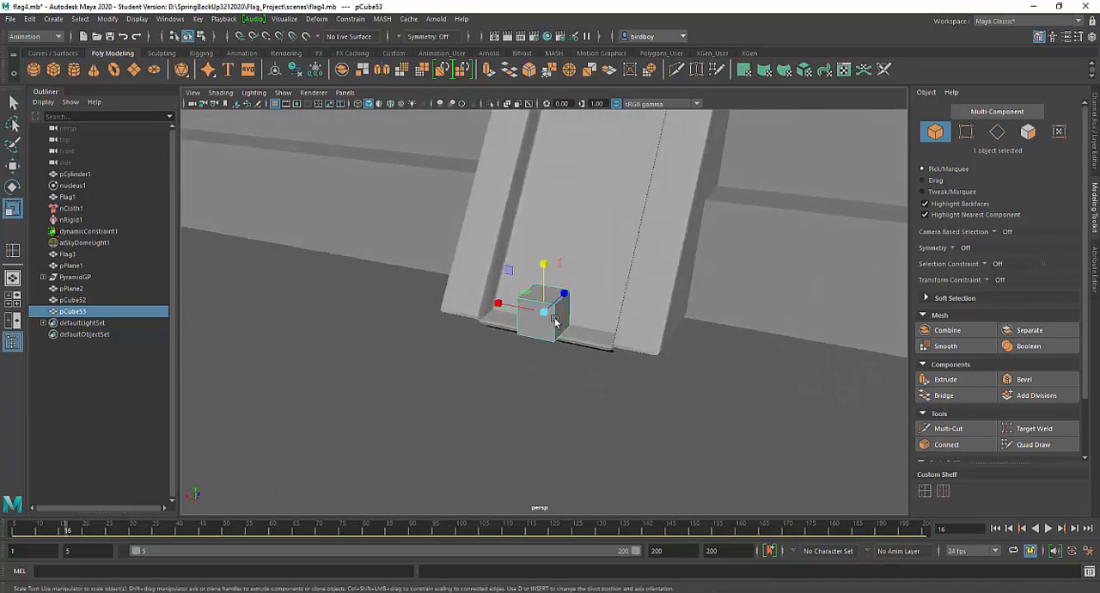
left_click_drag(492, 305, 383, 263)
key("w")
left_click_drag(744, 409, 779, 404, "alt")
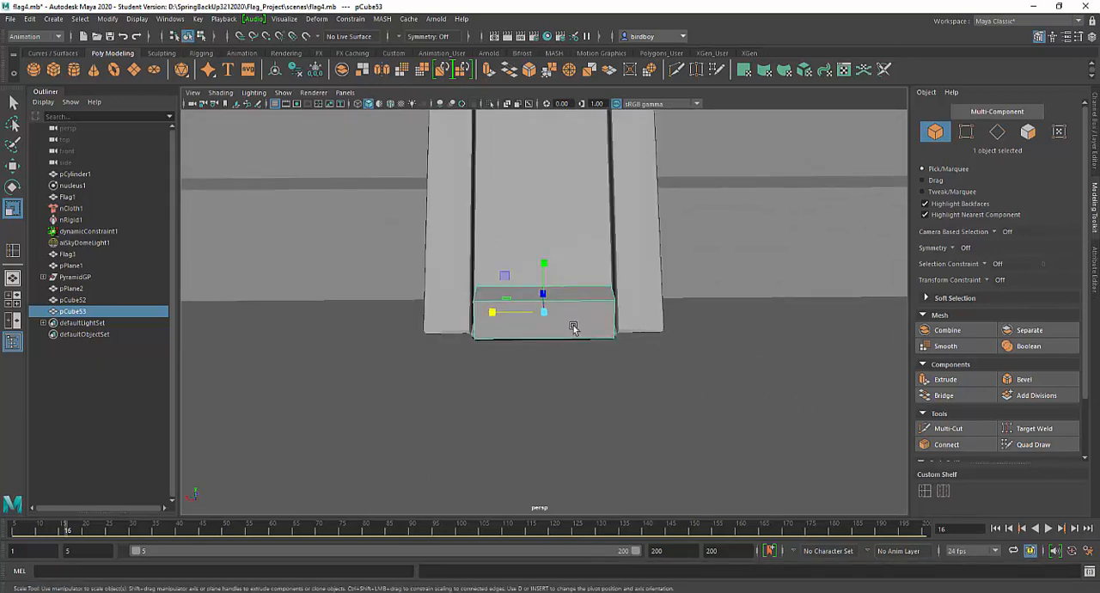
left_click_drag(494, 311, 525, 363)
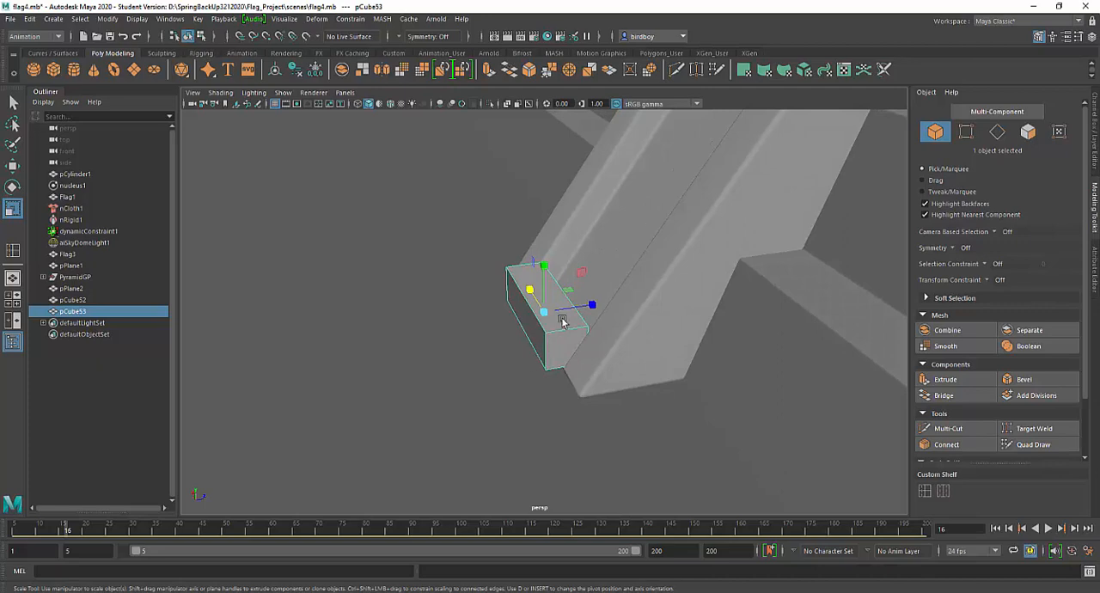
Push the block back along Z into the foot of the ramp to seat it as the lowest stair
key("w")
left_click_drag(594, 308, 616, 305)
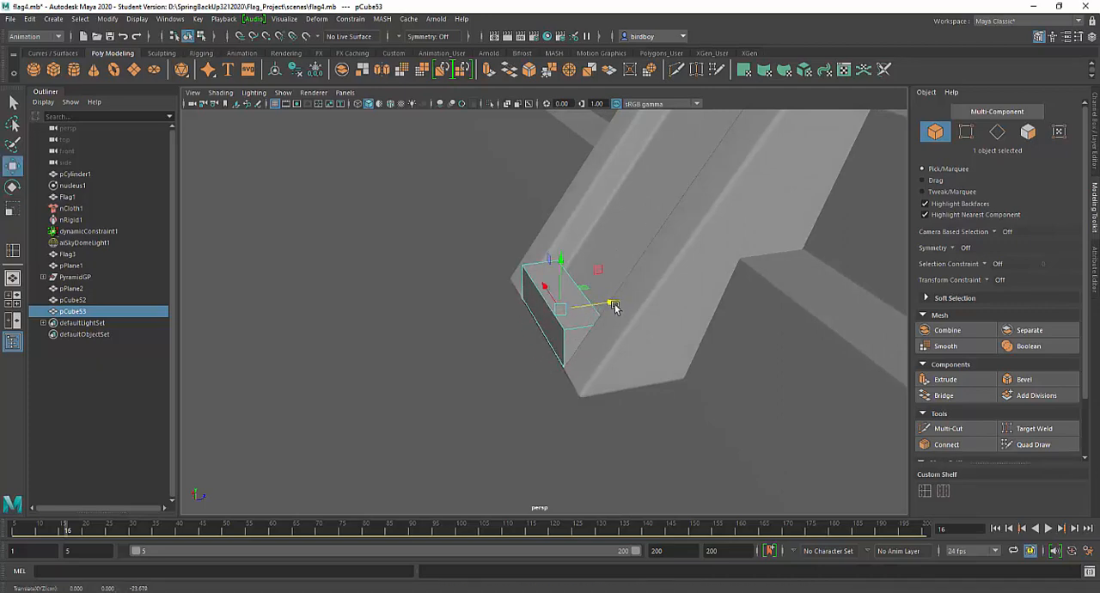
mouse_move(582, 349)
left_mouse_down("alt")
mouse_move(628, 360)
mouse_move(730, 343)
mouse_move(611, 336)
mouse_move(570, 348)
left_mouse_up("alt")
right_click_drag(614, 277, 573, 176, "alt")
middle_click_drag(648, 282, 624, 321, "alt")
right_click_drag(604, 373, 613, 468, "alt")
left_click_drag(613, 468, 658, 393, "alt")
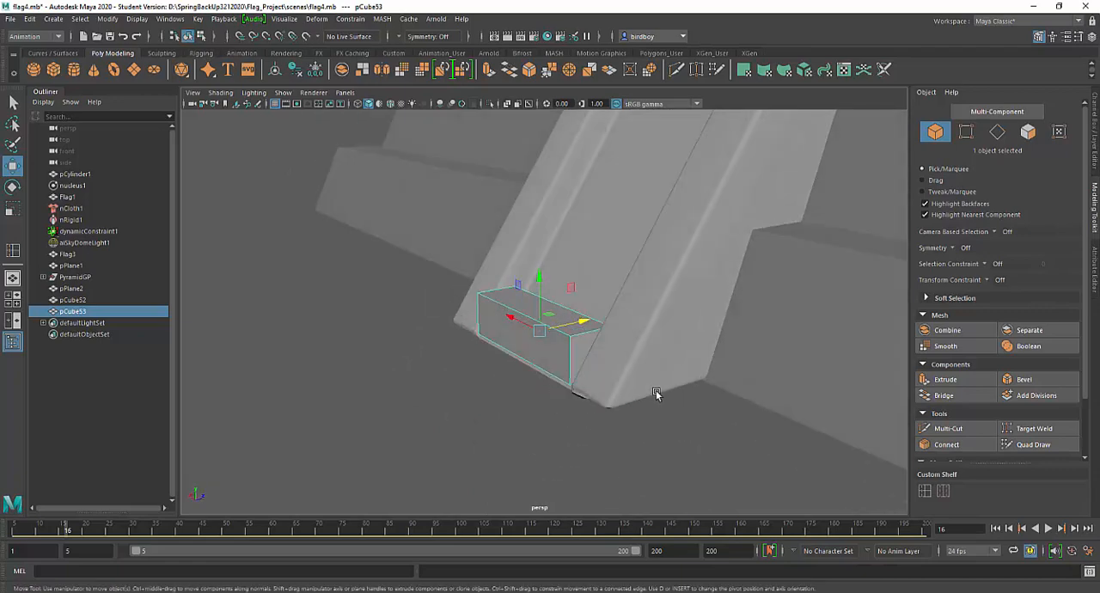
middle_click_drag(634, 387, 629, 424, "alt")
left_click_drag(622, 416, 540, 364, "alt")
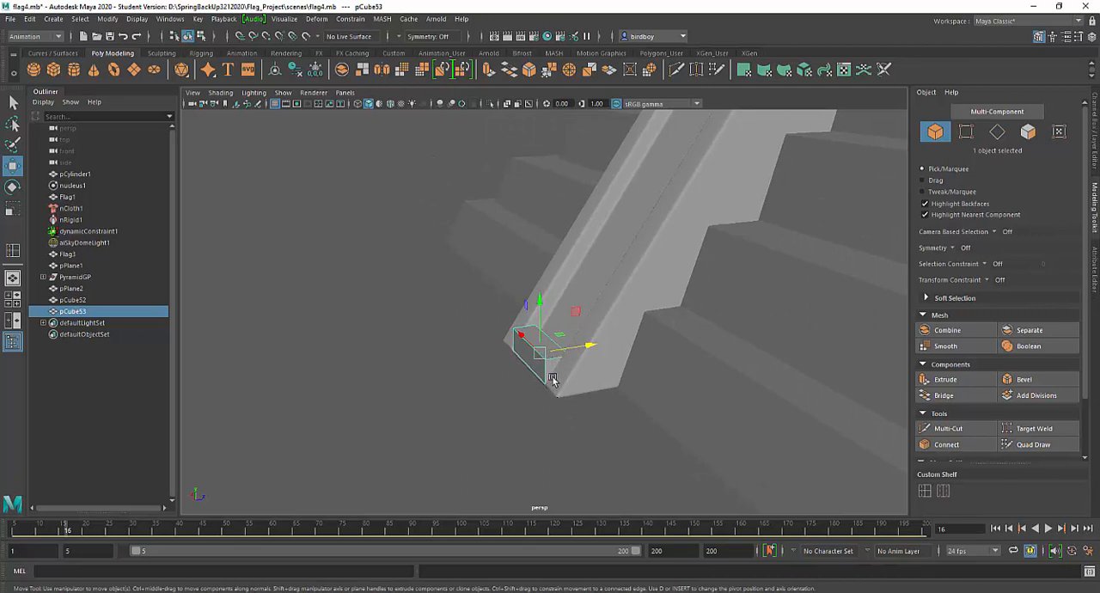
Duplicate the lowest stair block, raise the copy onto it and set it back to follow the ramp's slope
key("ctrl+d")
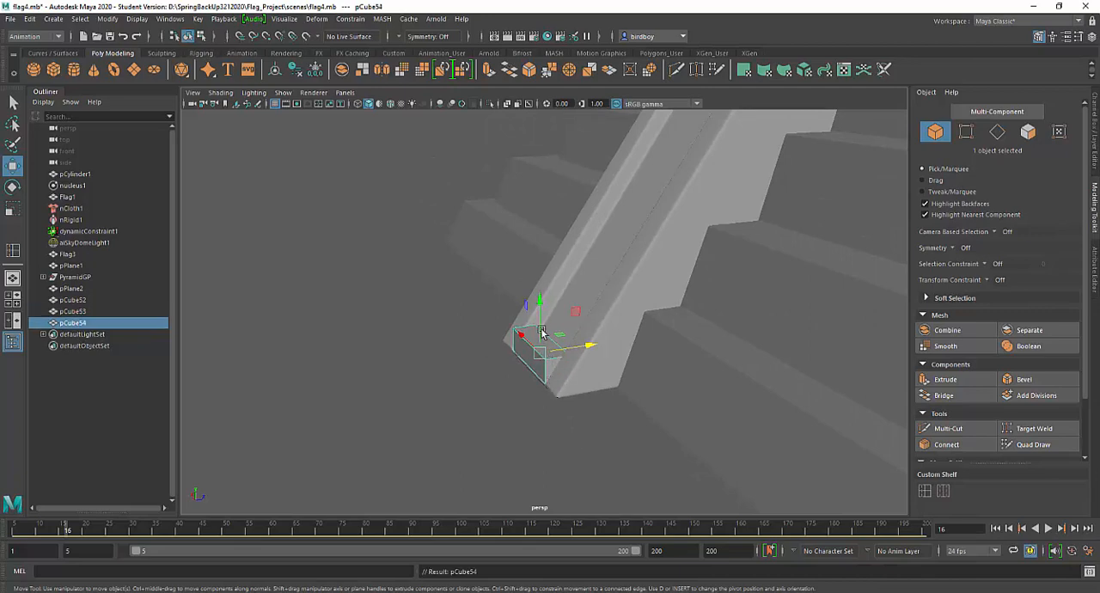
left_click_drag(539, 307, 545, 283)
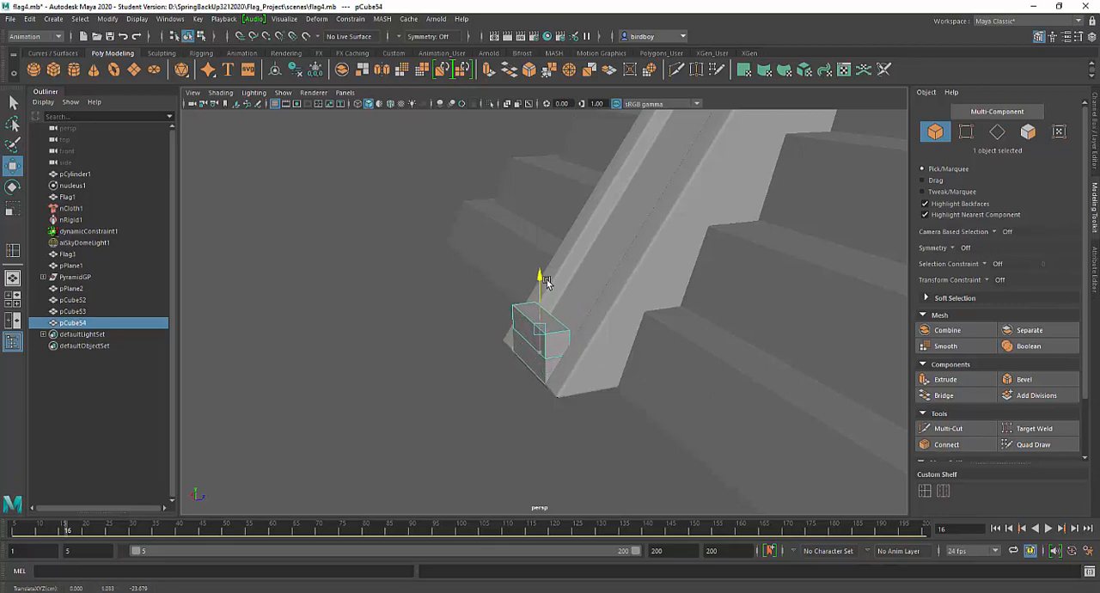
scroll(574, 375, "up", 2)
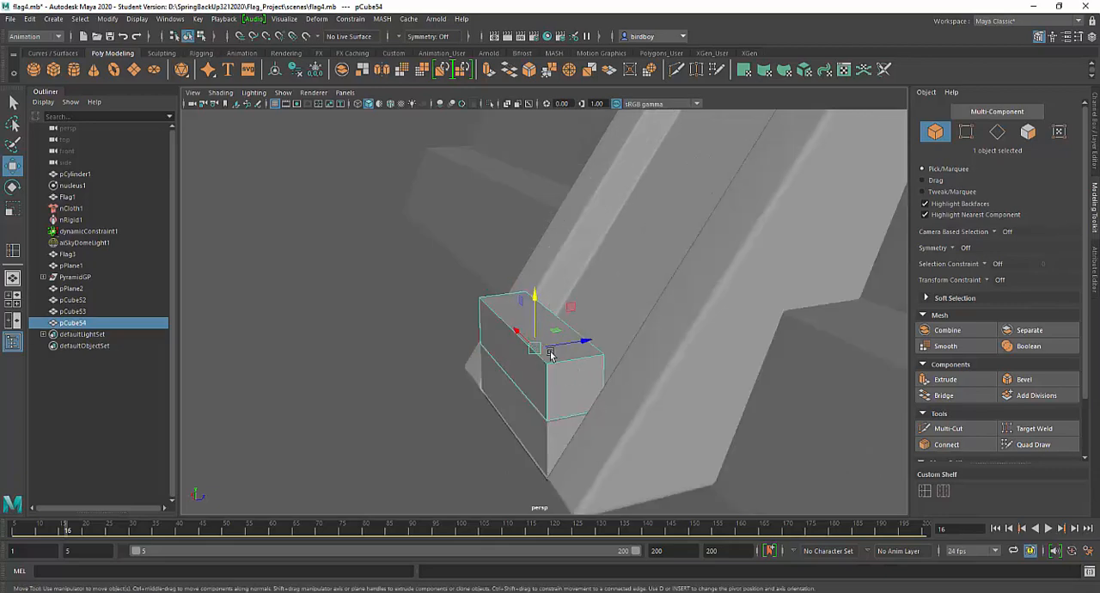
left_click_drag(580, 392, 562, 373, "alt")
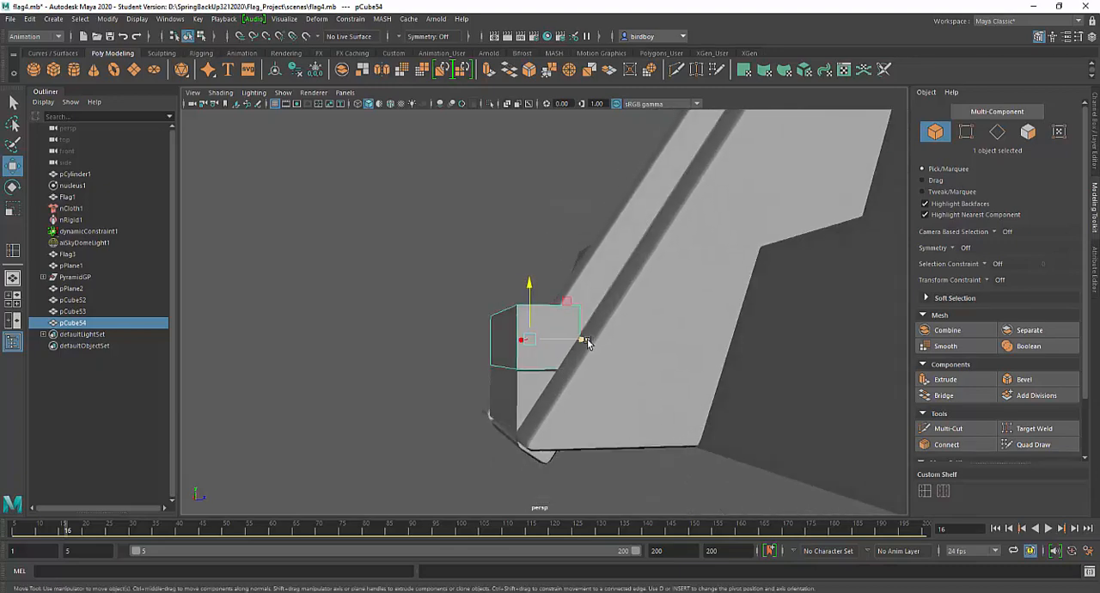
left_click_drag(587, 339, 559, 405)
left_click_drag(601, 353, 607, 351)
scroll(518, 291, "down", 5)
left_click_drag(518, 294, 566, 462, "alt")
Repeat the duplicate with the same offset until the stair blocks reach the top of the ramp
key("shift+d")
key("shift+d")
key("shift+d")
key("shift+d")
key("shift+d")
key("shift+d")
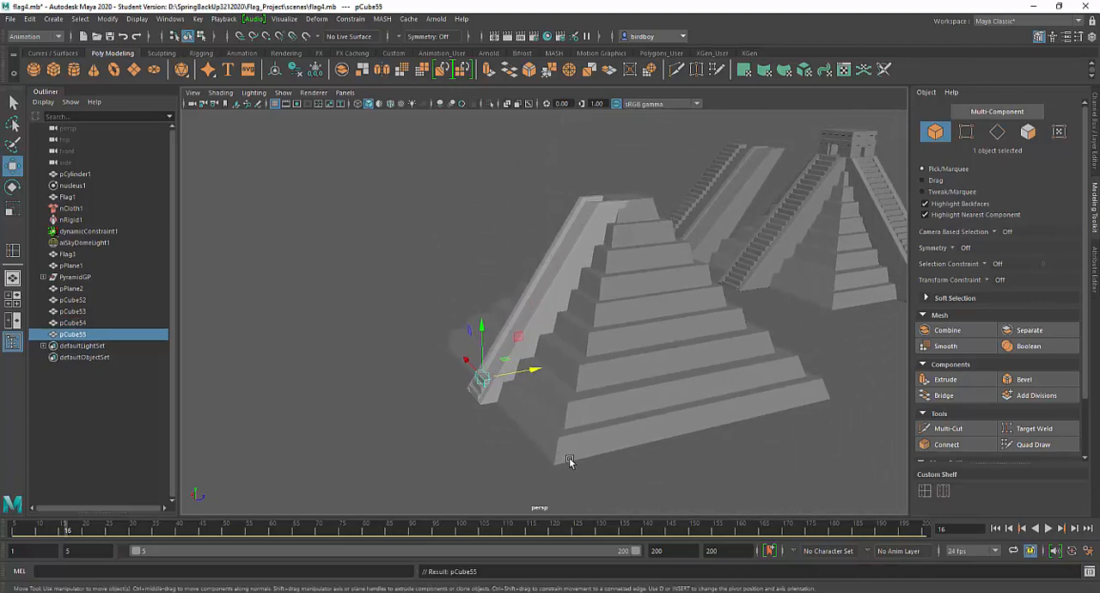
key("shift+d")
key("shift+d")
key("shift+d")
key("shift+d")
key("shift+d")
key("shift+d")
key("shift+d")
key("shift+d")
key("shift+d")
key("shift+d")
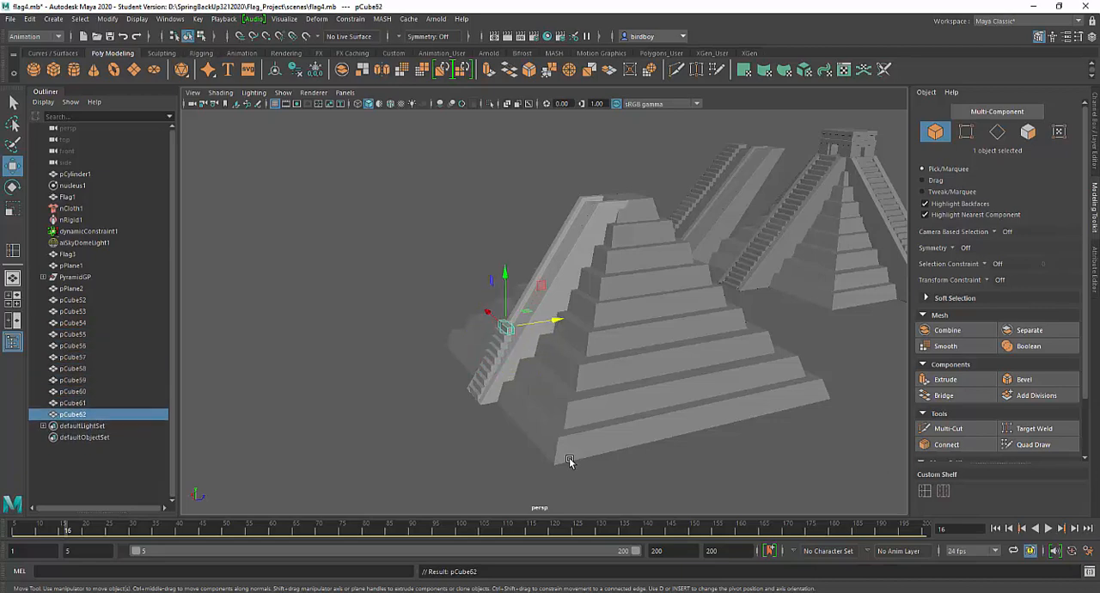
key("shift+d")
key("shift+d")
key("shift+d")
key("shift+d")
key("shift+d")
key("shift+d")
key("shift+d")
key("shift+d")
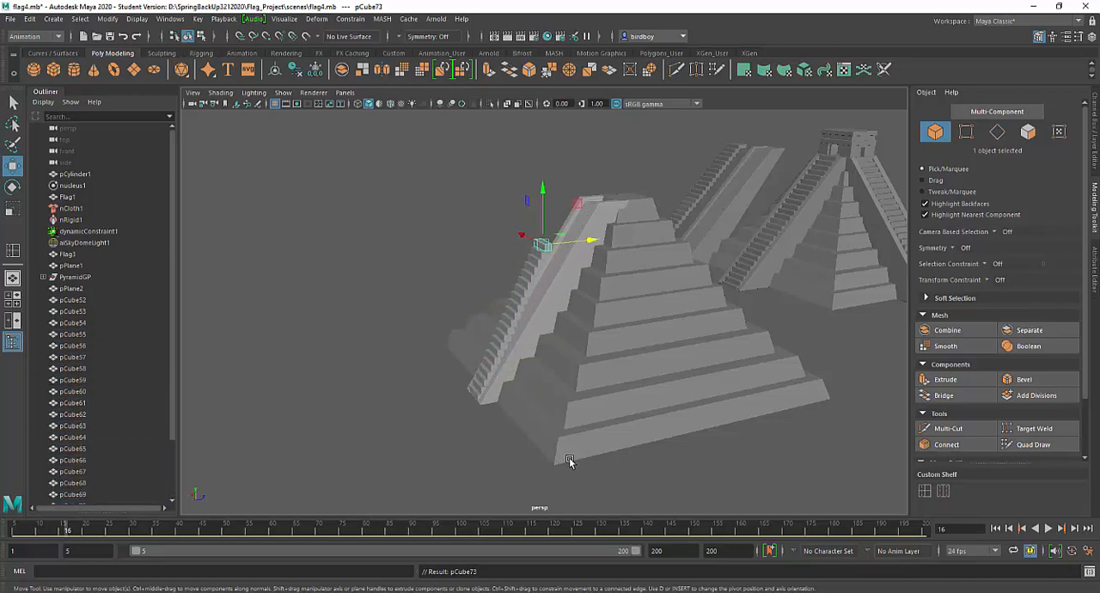
key("shift+d")
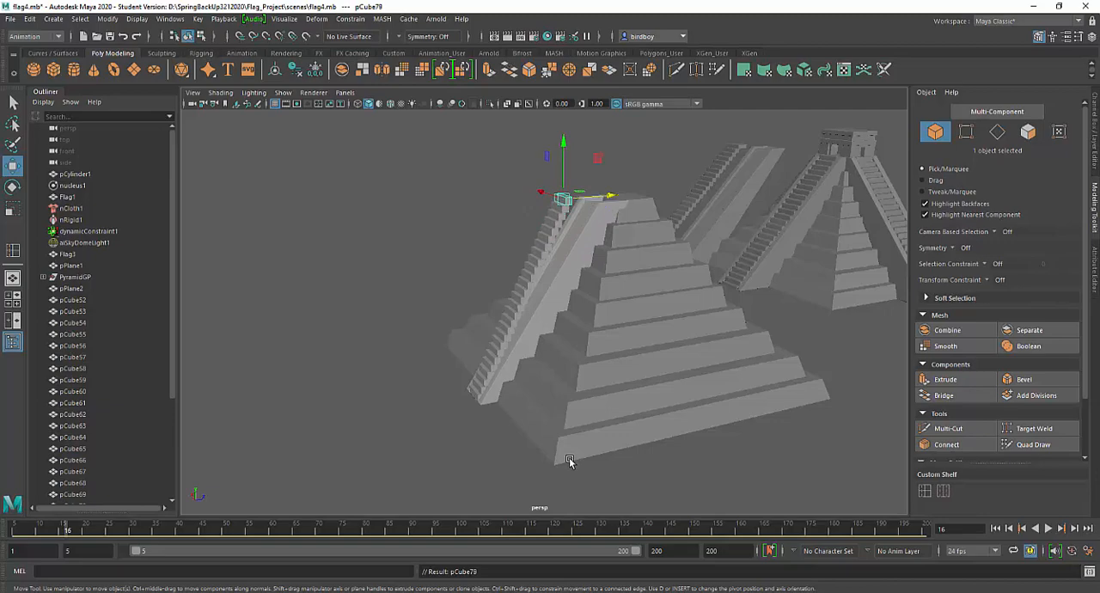
mouse_move(654, 274)
left_mouse_down("alt")
mouse_move(584, 270)
mouse_move(648, 283)
left_mouse_up("alt")
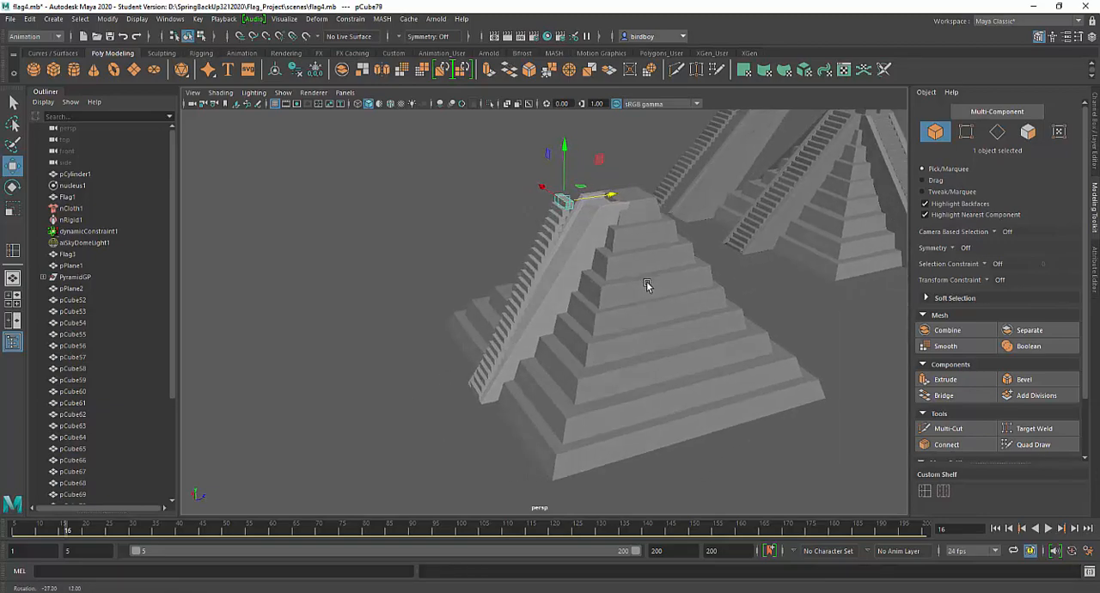
key("shift+d")
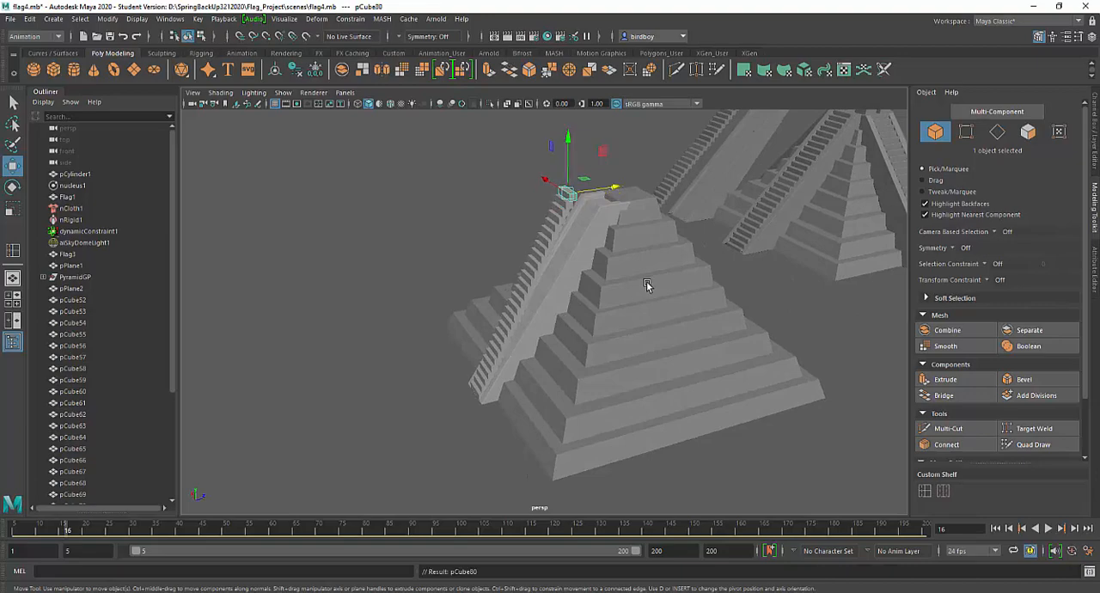
left_click_drag(502, 334, 485, 319, "alt")
left_click_drag(638, 243, 575, 223, "alt")
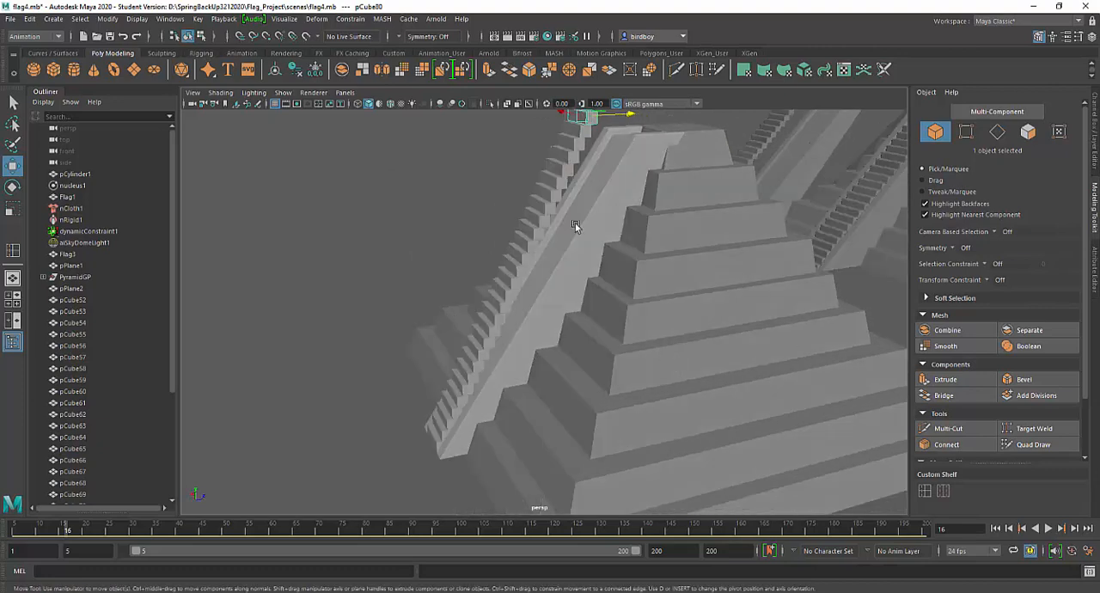
left_click(586, 141, "shift")
left_click(576, 154, "shift")
left_click(565, 169, "shift")
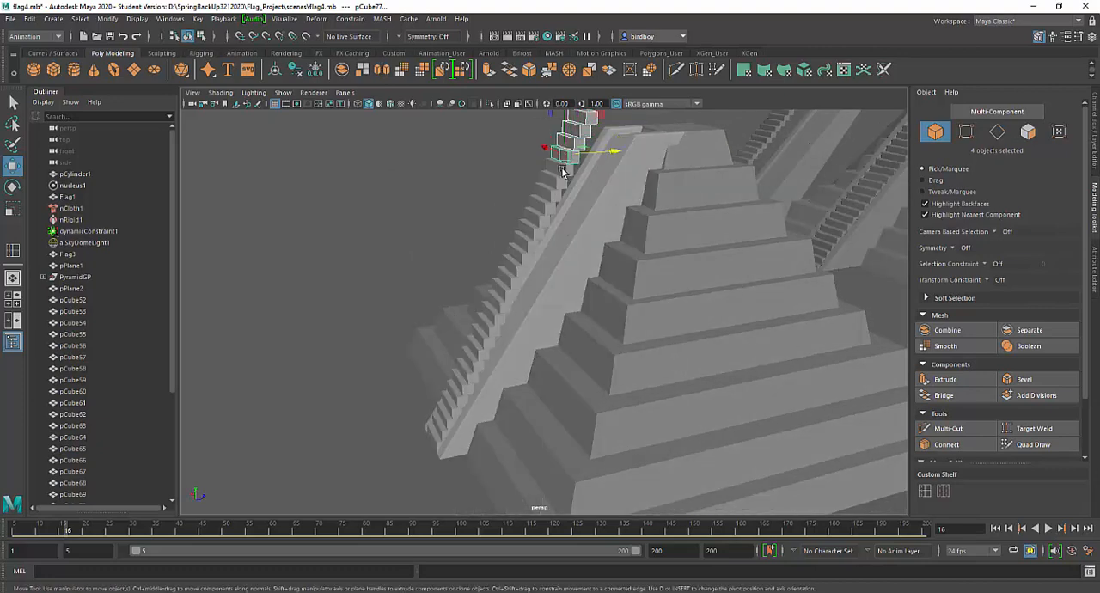
left_click(555, 191, "shift")
scroll(168, 399, "down", 5)
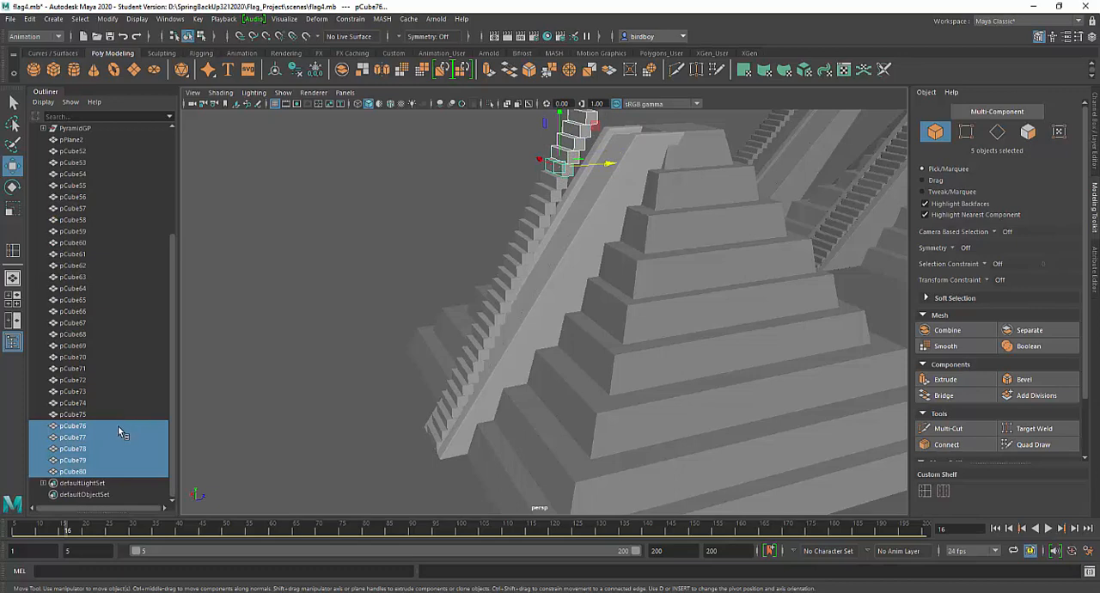
scroll(92, 415, "up", 5)
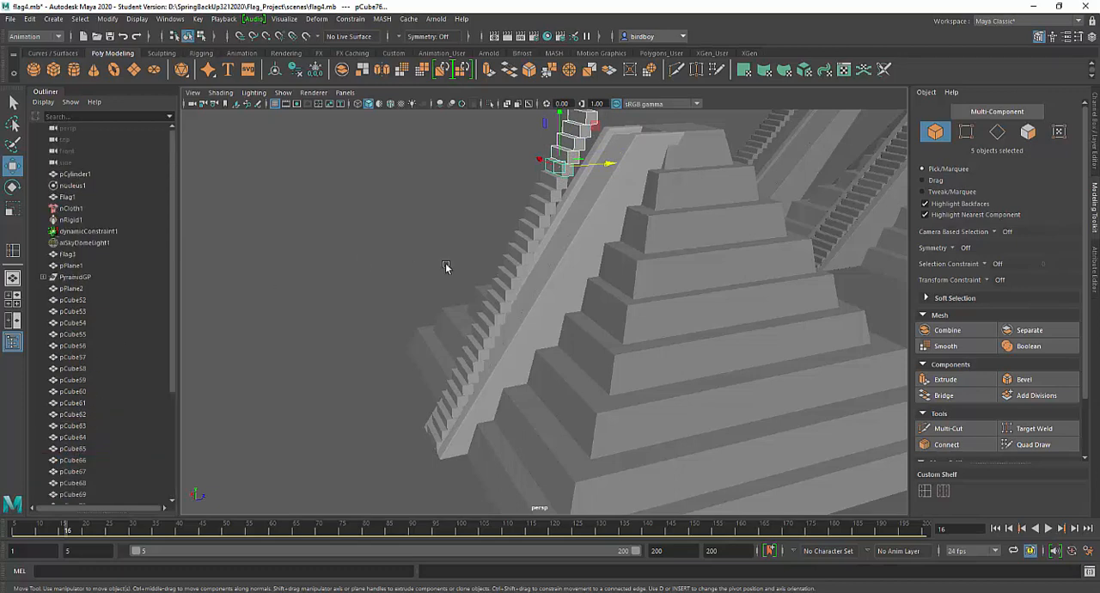
Select all the stair blocks from pCube53 through pCube80
left_click(437, 439)
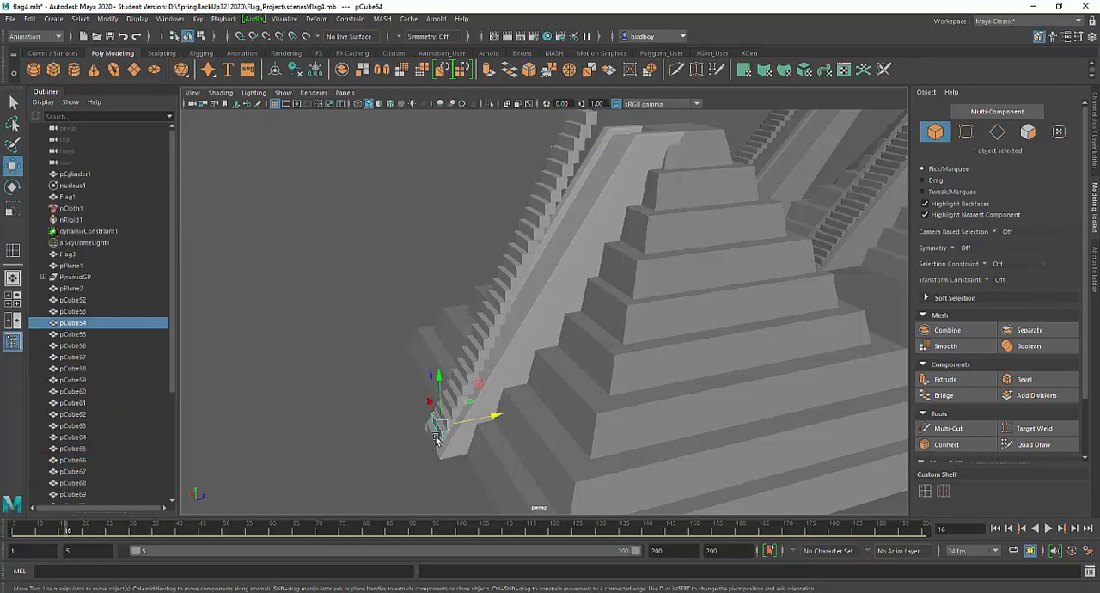
left_click(436, 439)
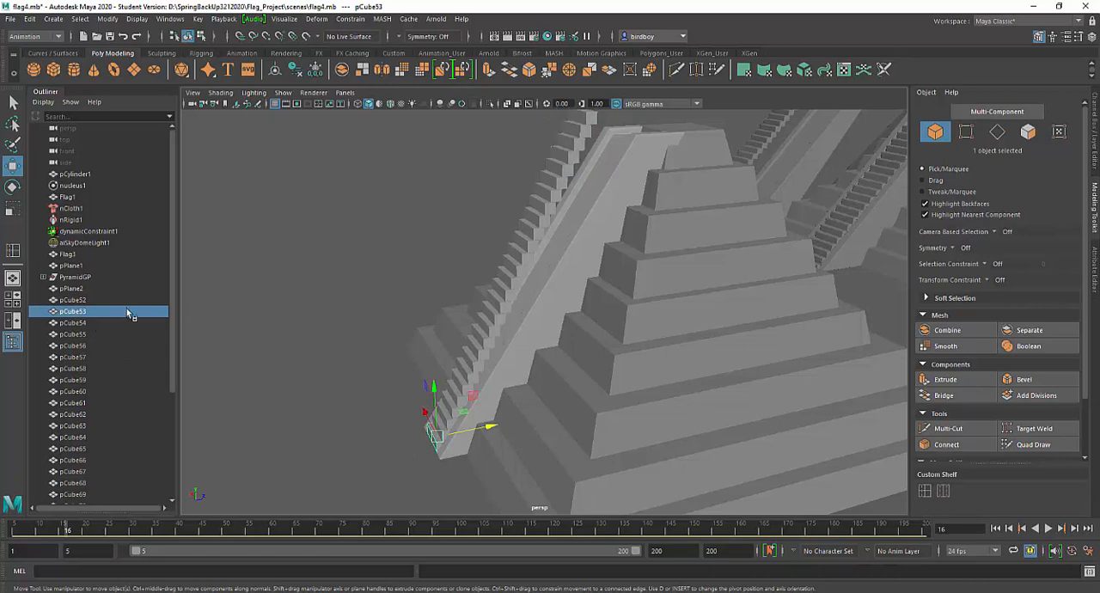
scroll(174, 292, "down", 5)
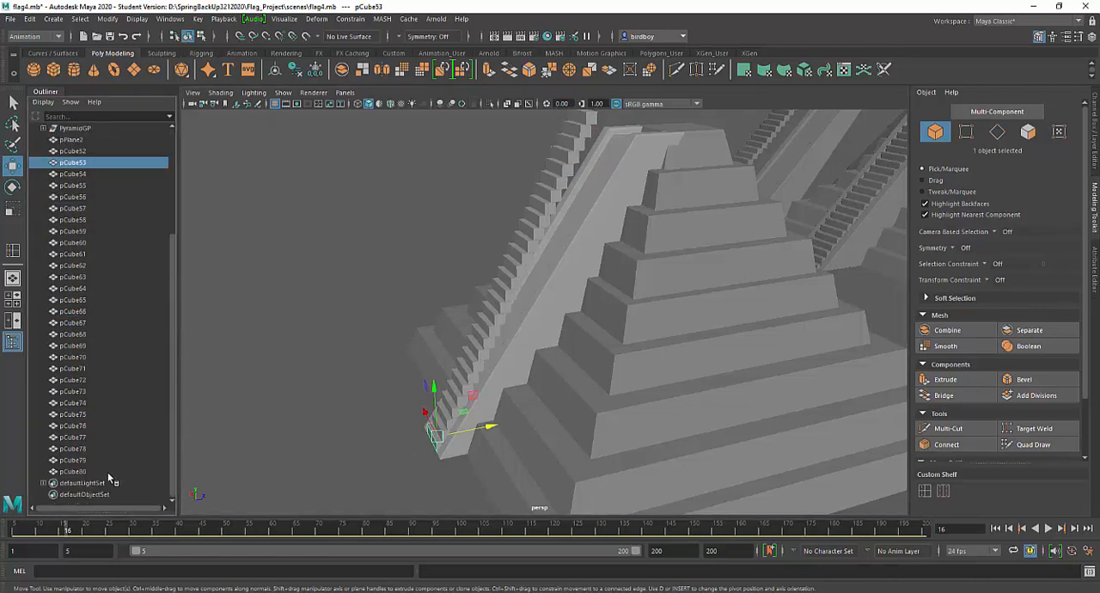
left_click(105, 472, "shift")
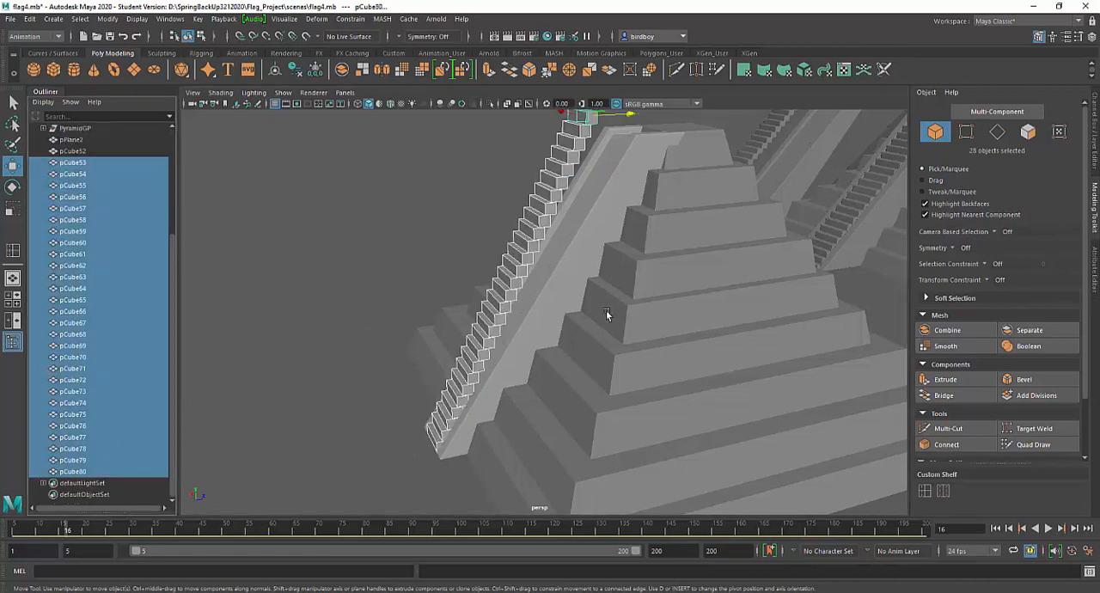
left_click_drag(589, 245, 597, 275, "alt")
scroll(562, 272, "up", 3)
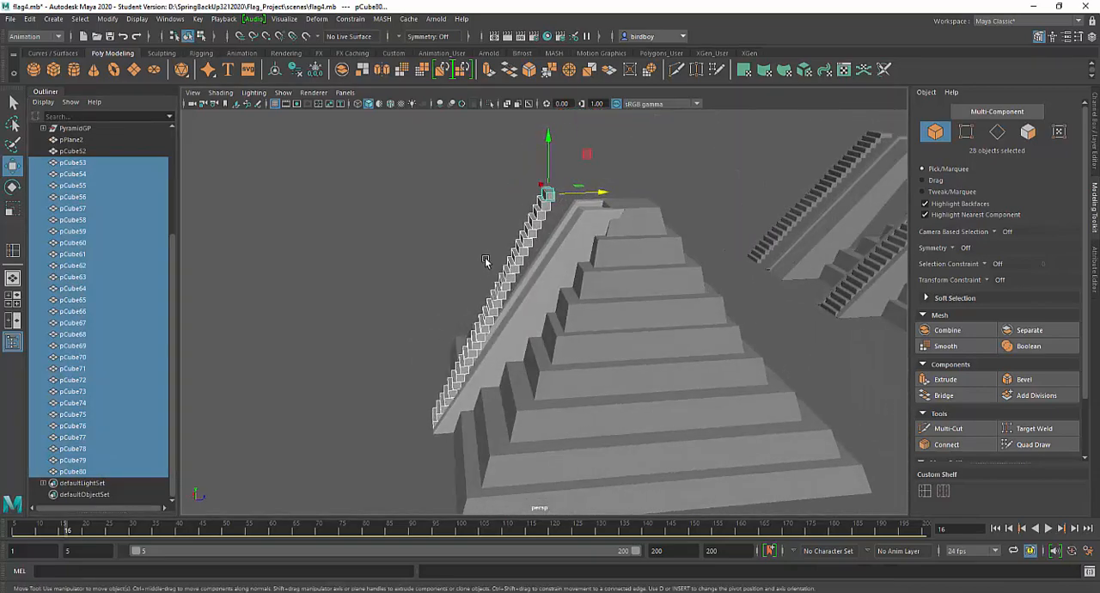
left_click(49, 37)
left_click(49, 50)
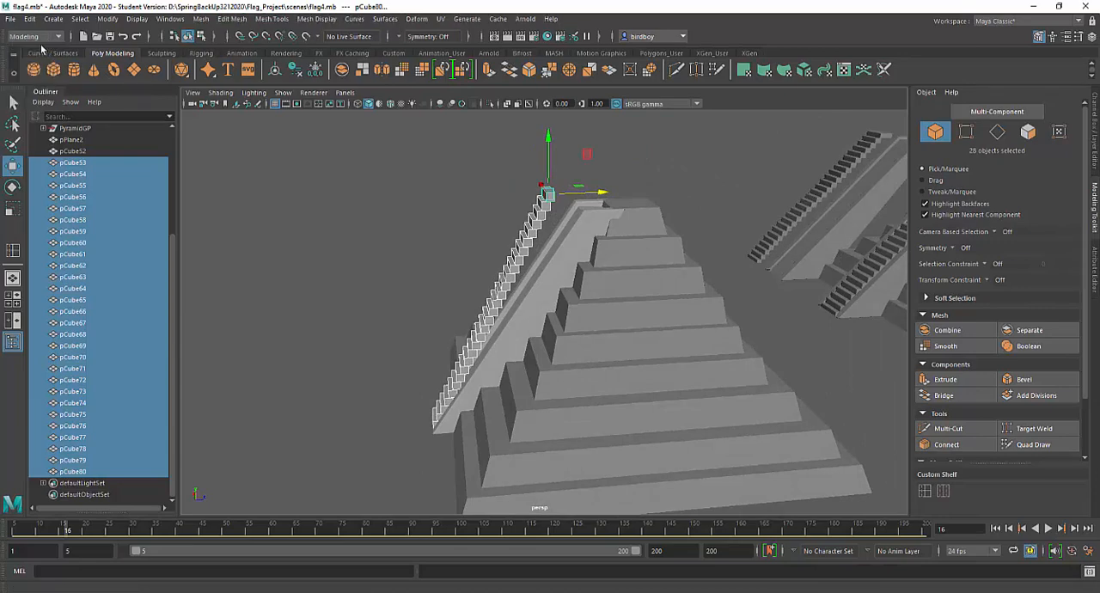
left_click(58, 37)
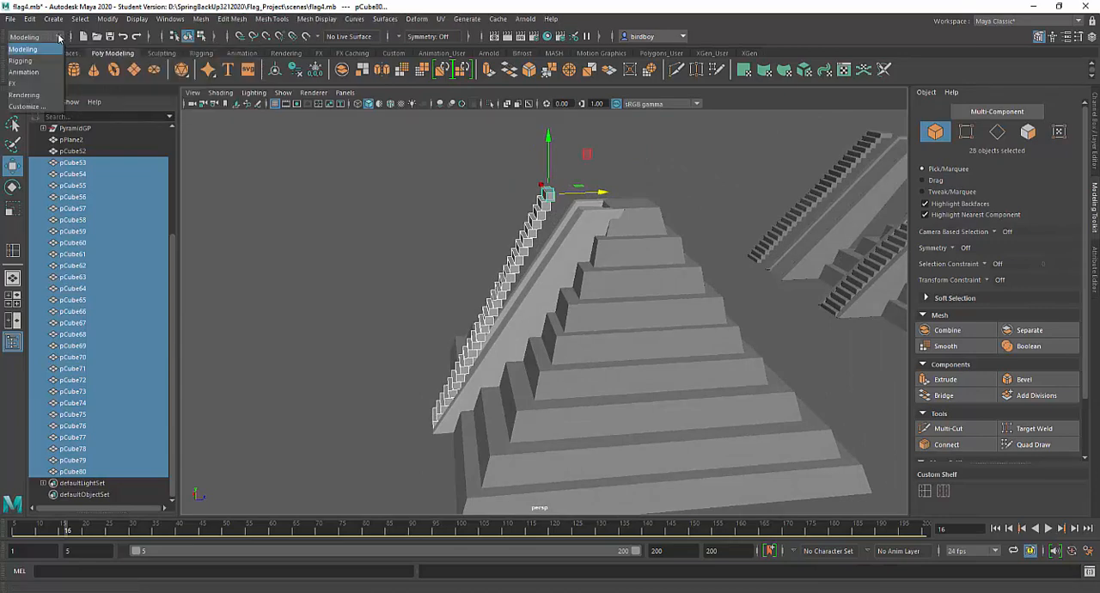
left_click(50, 72)
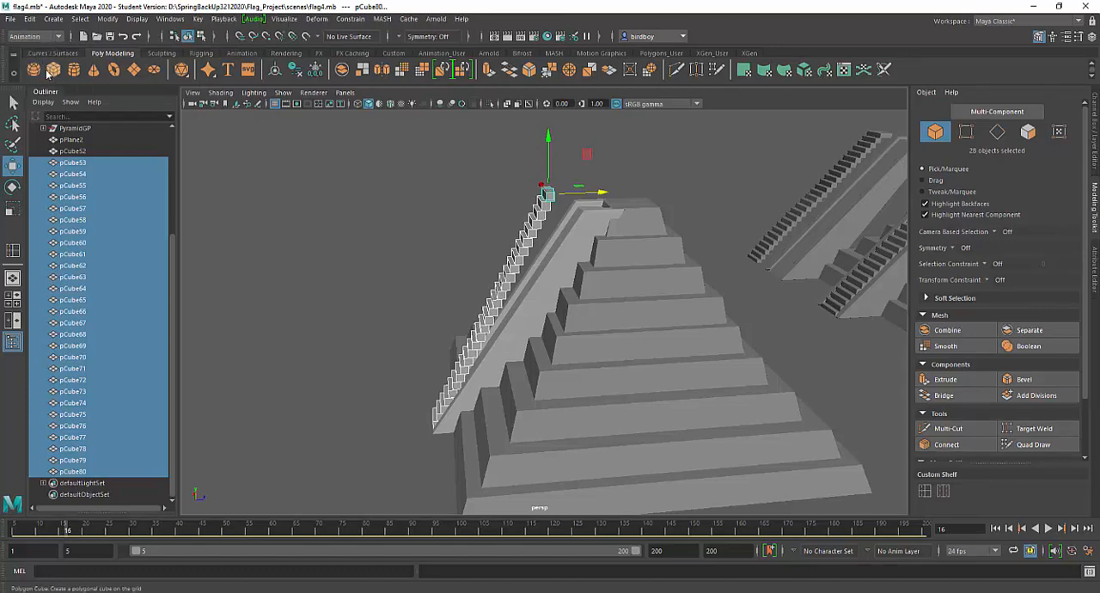
Reset the Lattice options to their defaults and apply a lattice with 2, 5, 2 divisions around the selected stair blocks
left_click(318, 19)
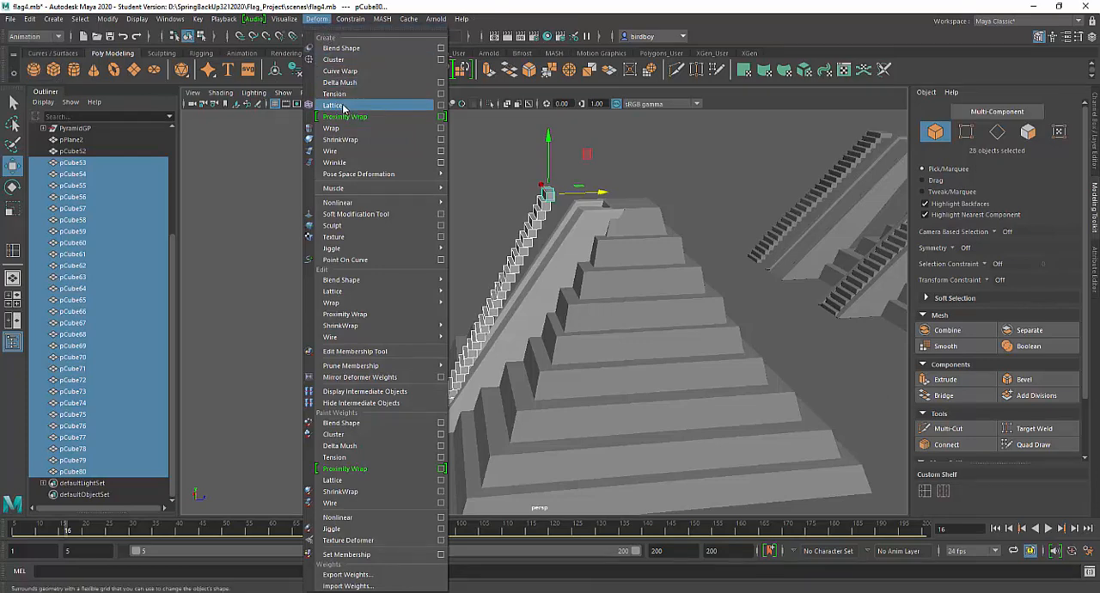
left_click(441, 105)
left_click_drag(549, 194, 268, 134)
left_click(213, 144)
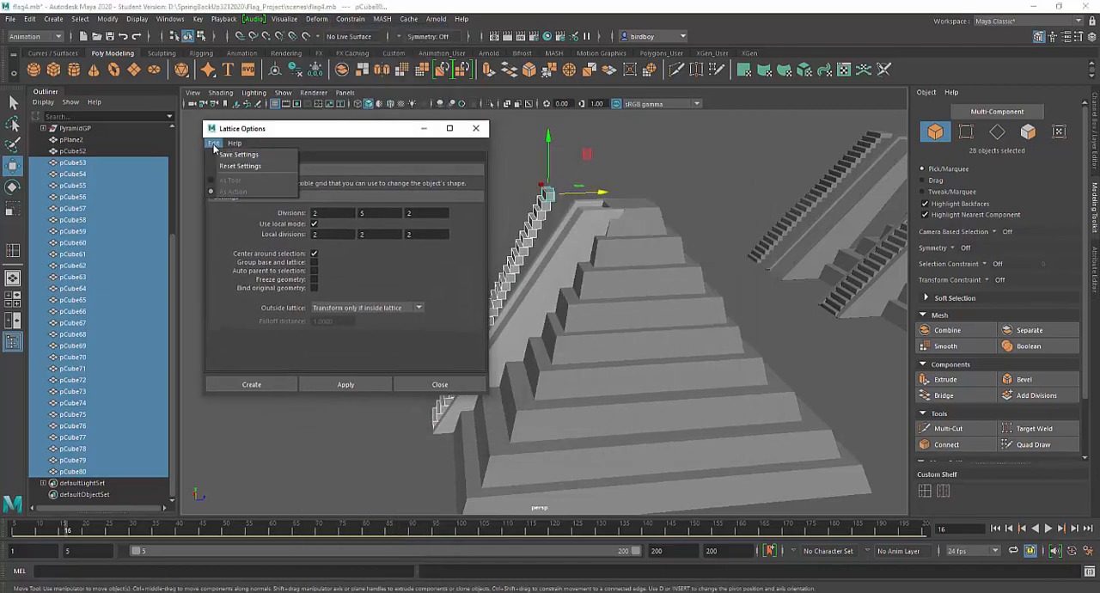
left_click(225, 166)
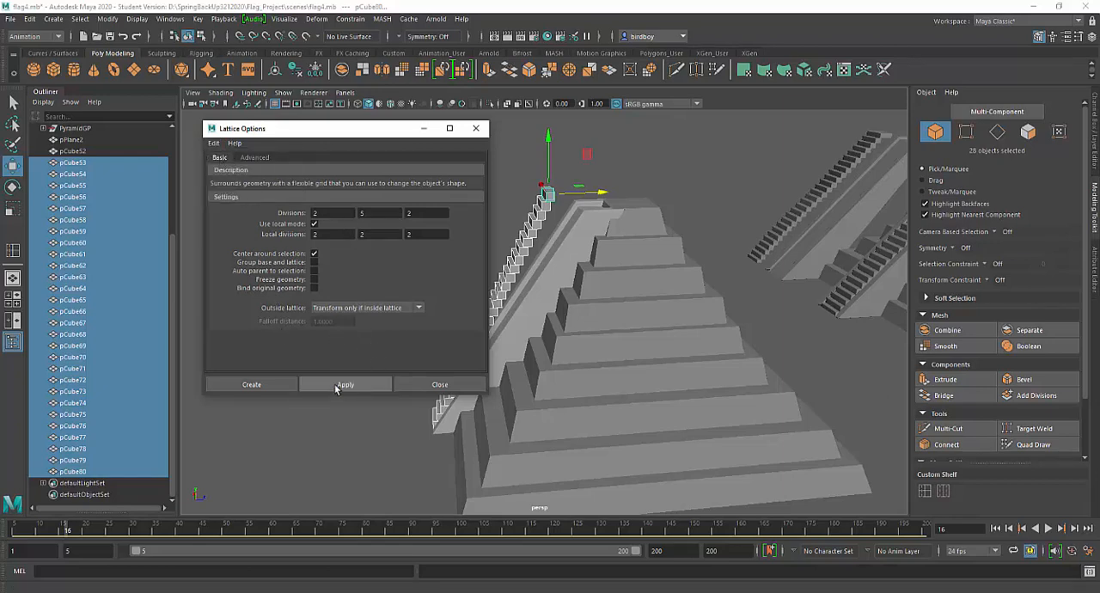
left_click(337, 388)
left_click(476, 128)
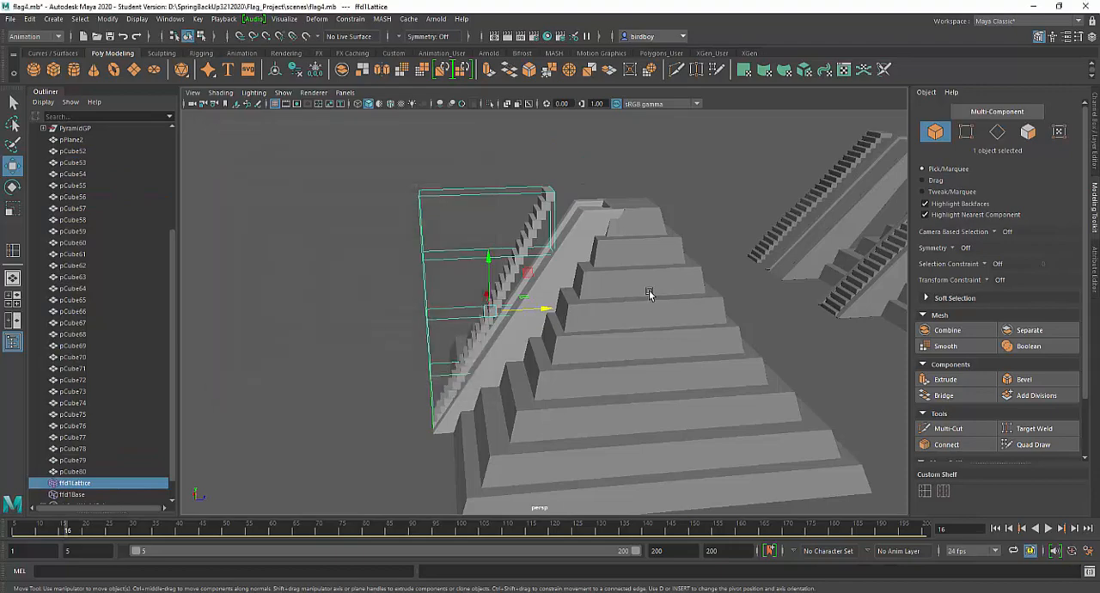
Switch the stair lattice from object mode to lattice point editing
left_click_drag(547, 263, 725, 267, "alt")
scroll(611, 242, "up", 5)
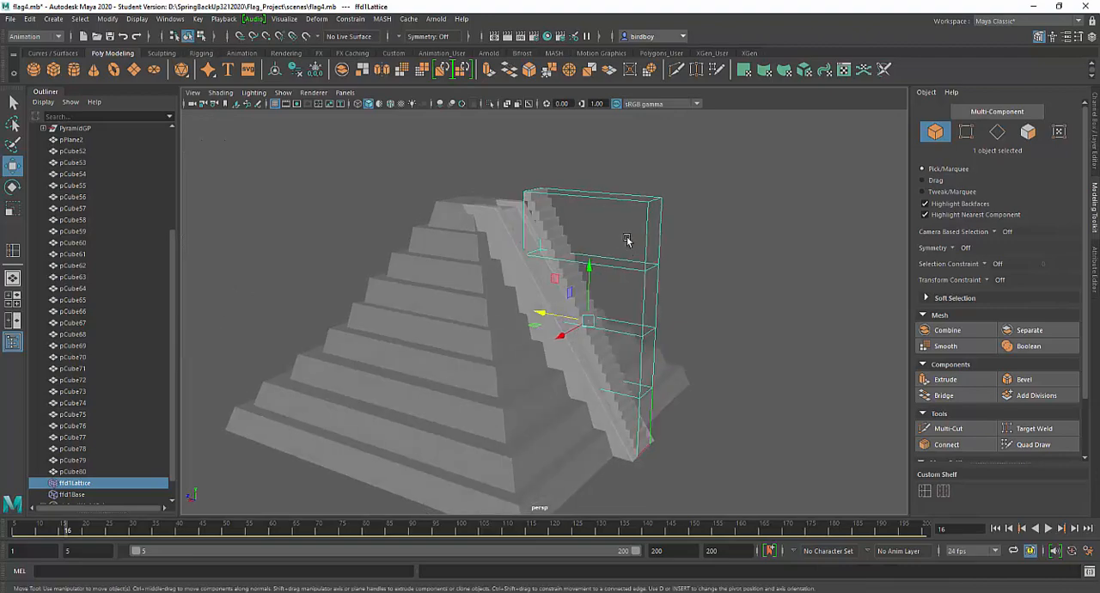
mouse_move(617, 289)
left_mouse_down("alt")
mouse_move(611, 365)
mouse_move(647, 364)
mouse_move(616, 296)
left_mouse_up("alt")
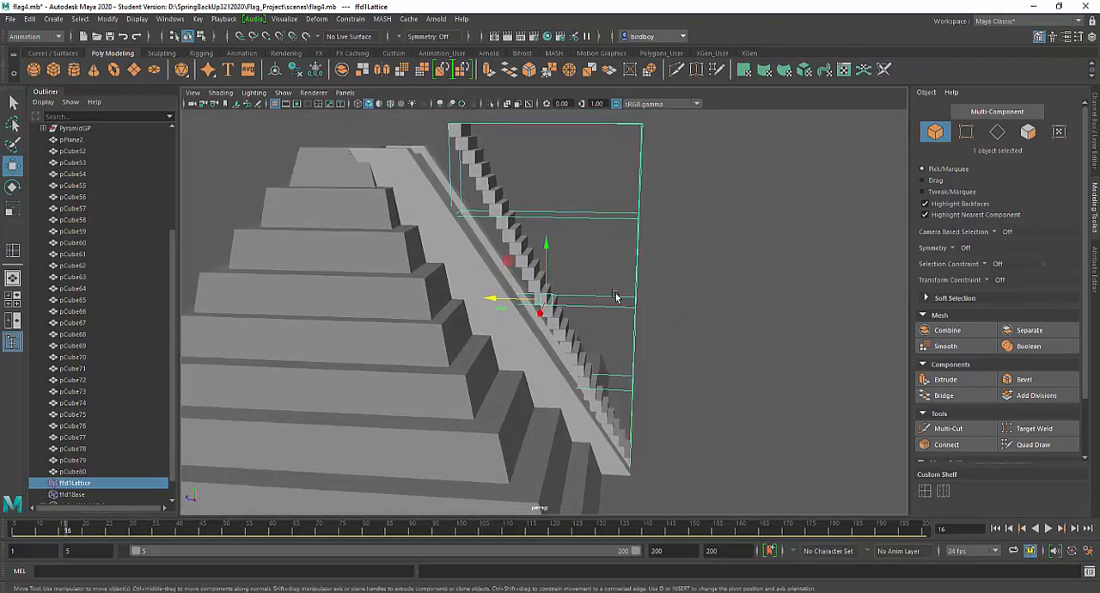
right_click(635, 225)
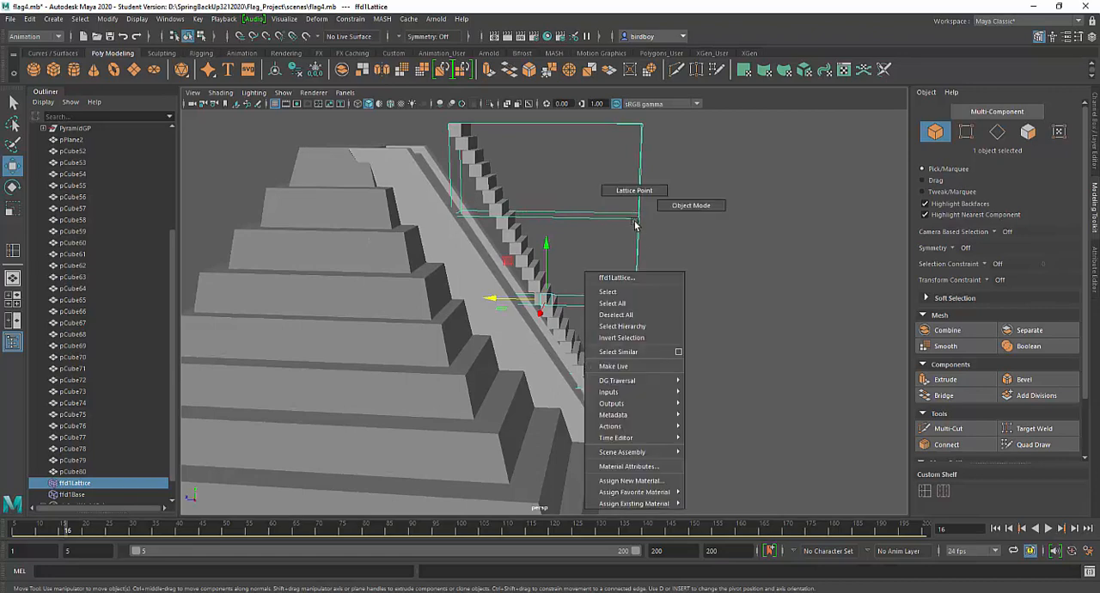
left_click(635, 192)
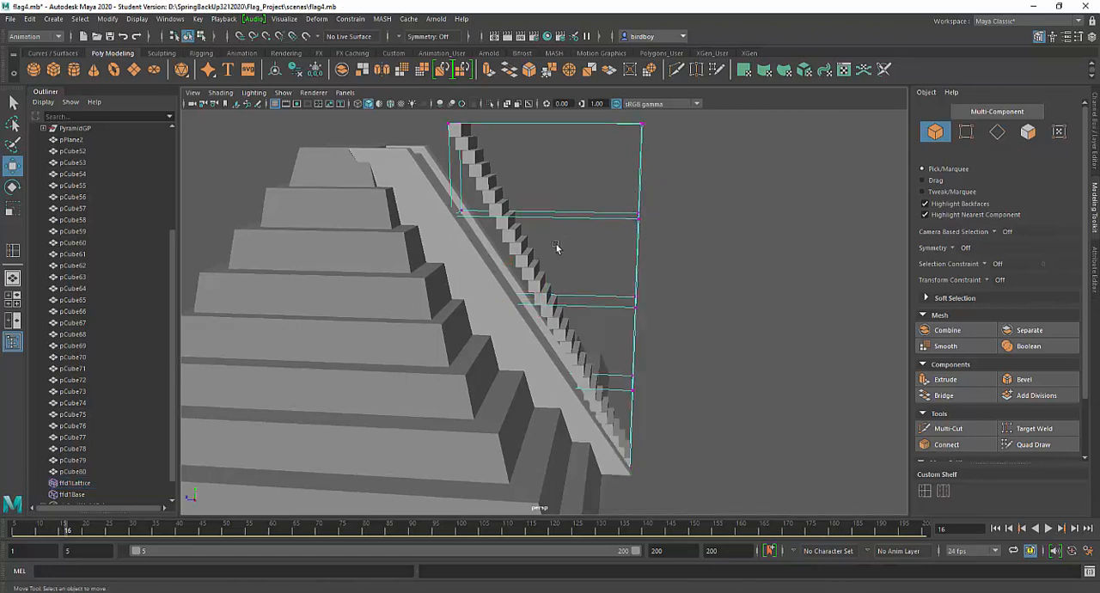
right_click(624, 213)
right_click_drag(624, 204, 625, 184)
right_click_drag(630, 222, 683, 211)
right_click(616, 218)
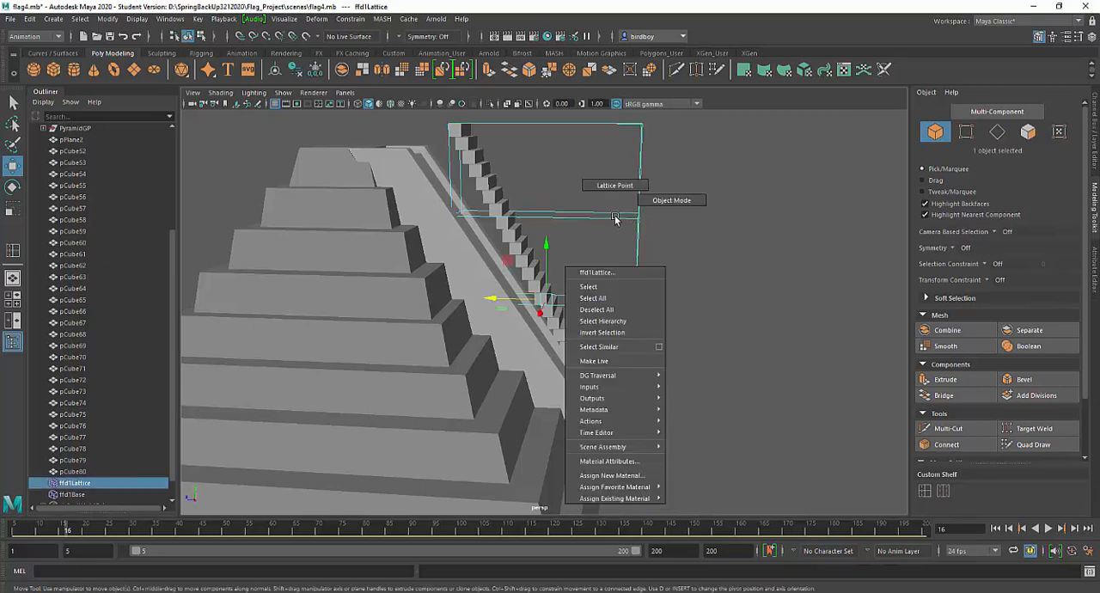
right_click_drag(615, 208, 616, 195)
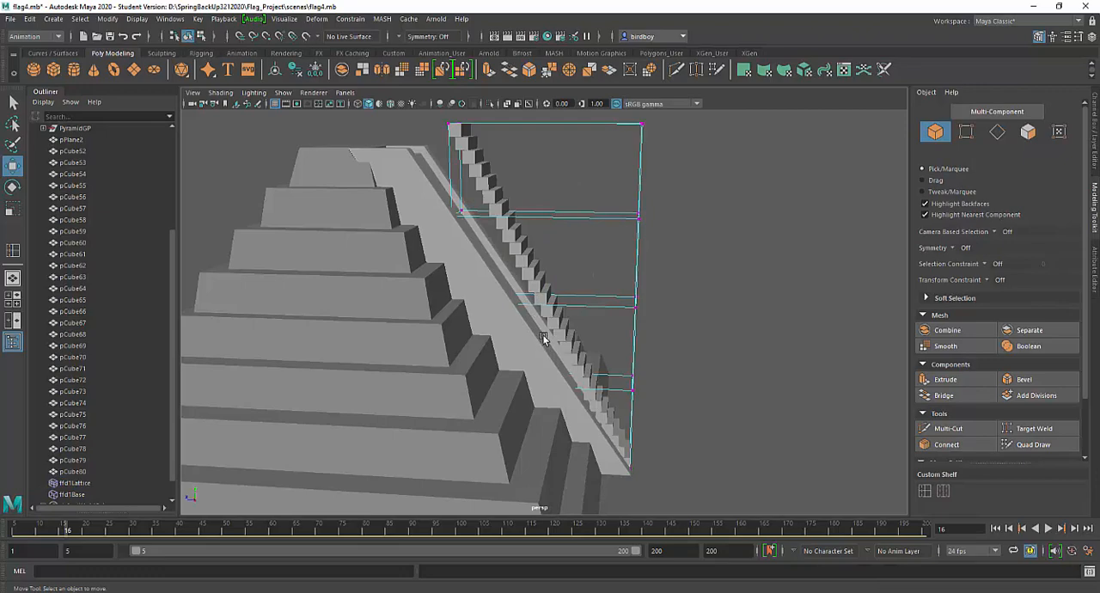
Select the pyramid-side lattice points in the four rows above the base and move them along Z toward the ramp
key("4")
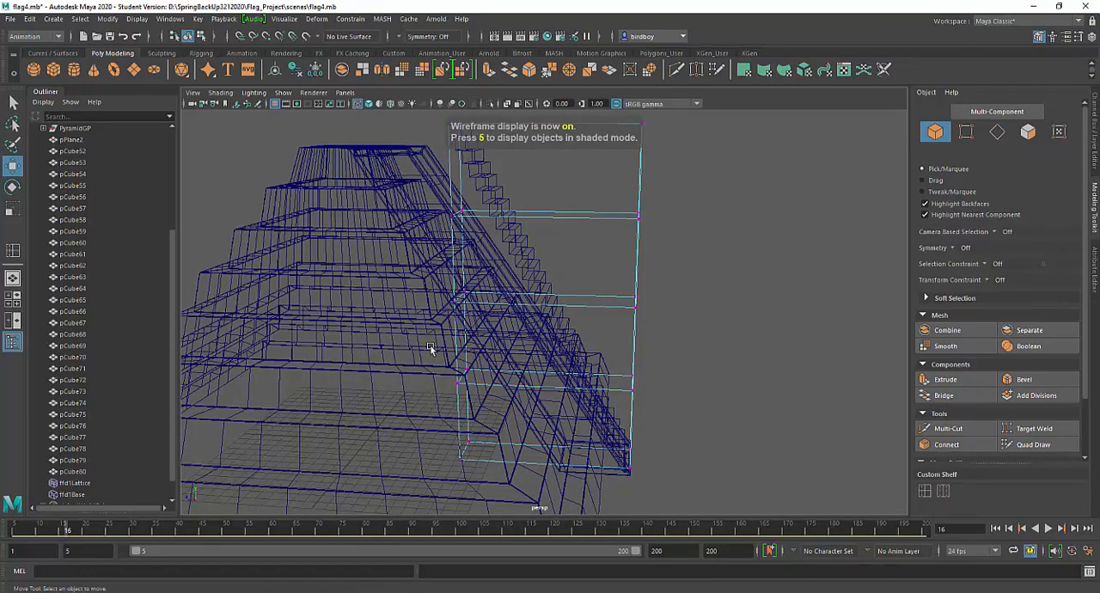
mouse_move(589, 380)
left_mouse_down("alt")
mouse_move(573, 380)
mouse_move(604, 370)
left_mouse_up("alt")
scroll(593, 372, "down", 4)
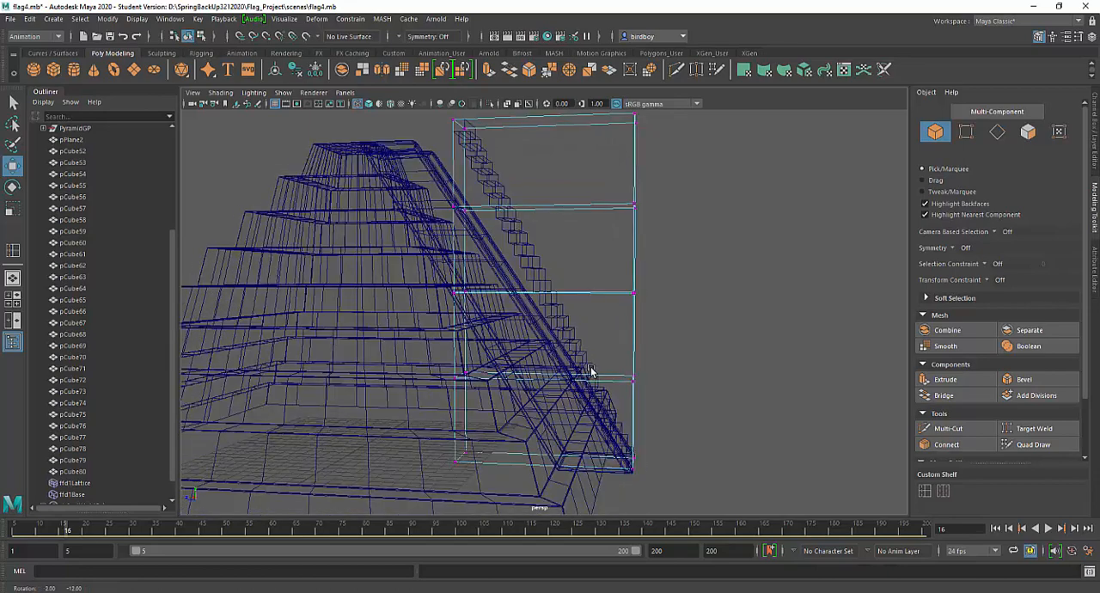
left_click_drag(452, 160, 527, 373)
scroll(523, 388, "up", 2)
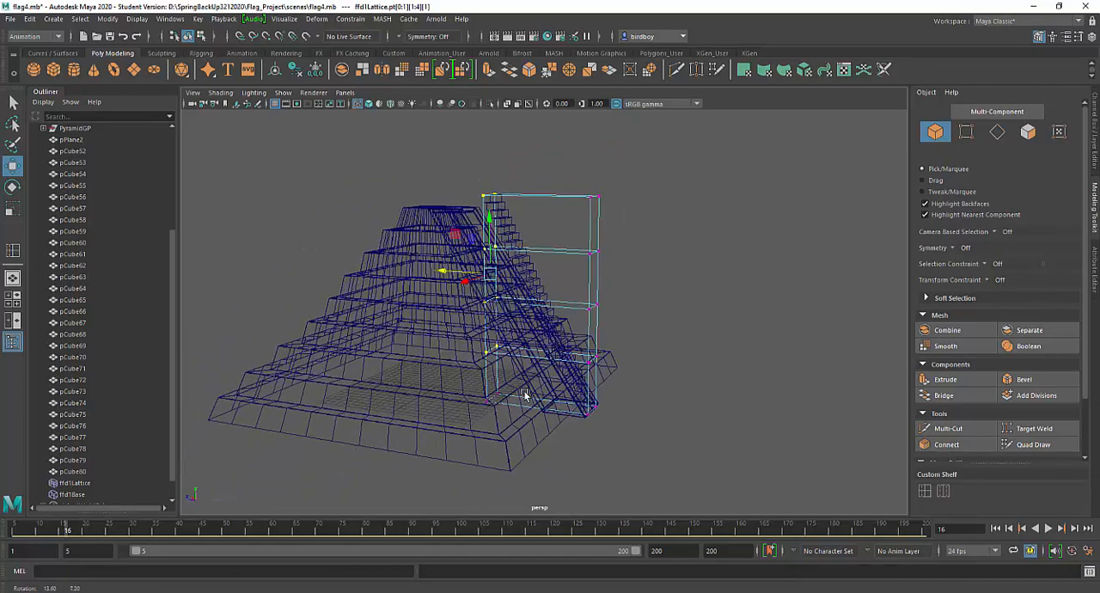
scroll(516, 421, "up", 3)
middle_click_drag(496, 433, 494, 456, "alt")
key("5")
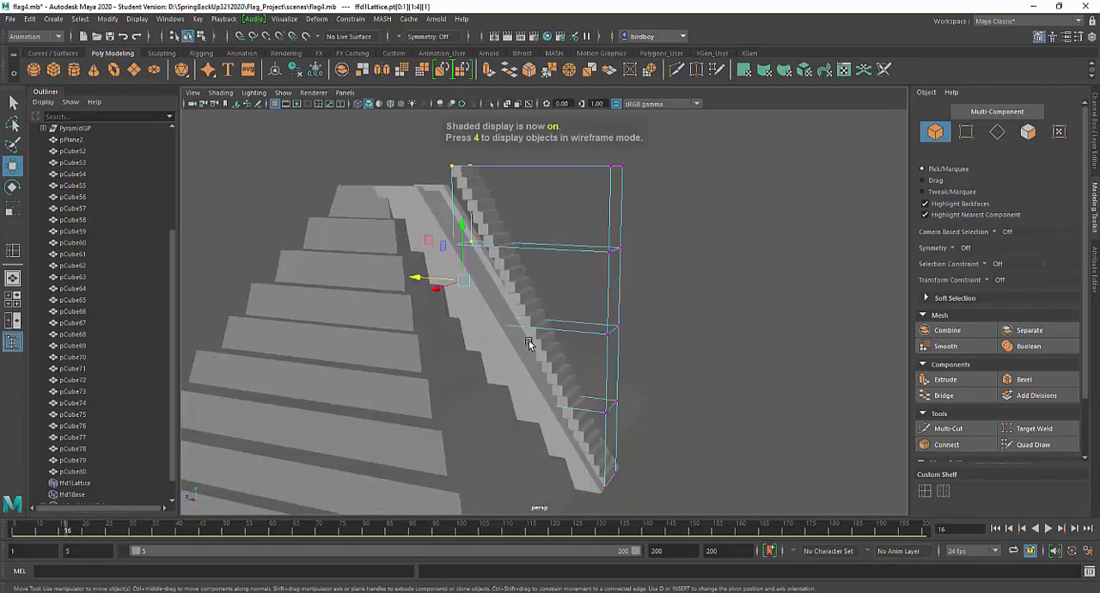
left_click_drag(516, 353, 521, 382, "alt")
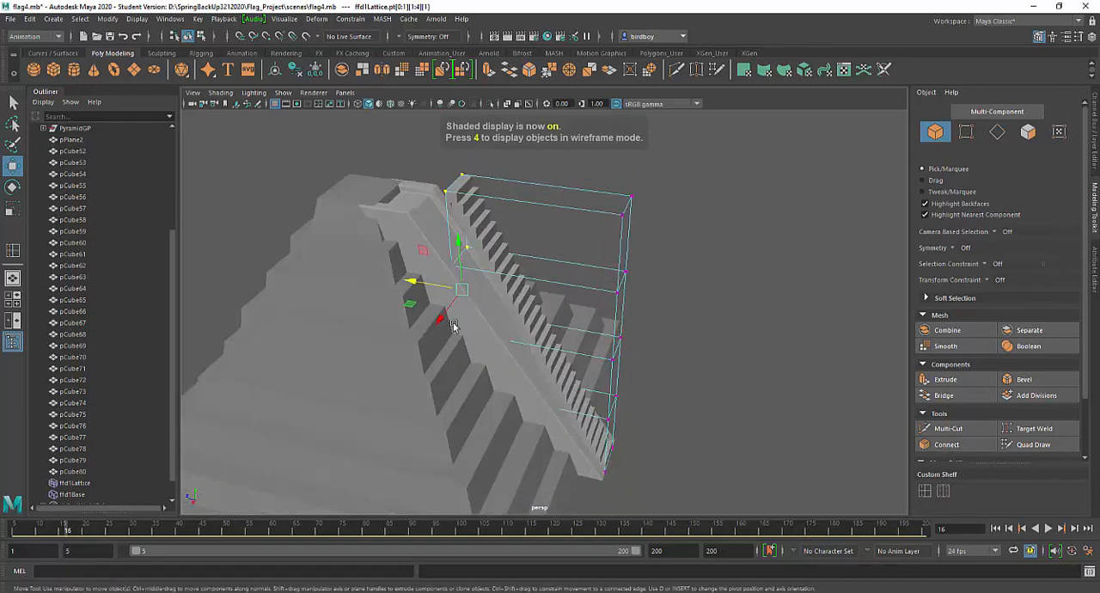
right_click_drag(496, 352, 532, 445, "alt")
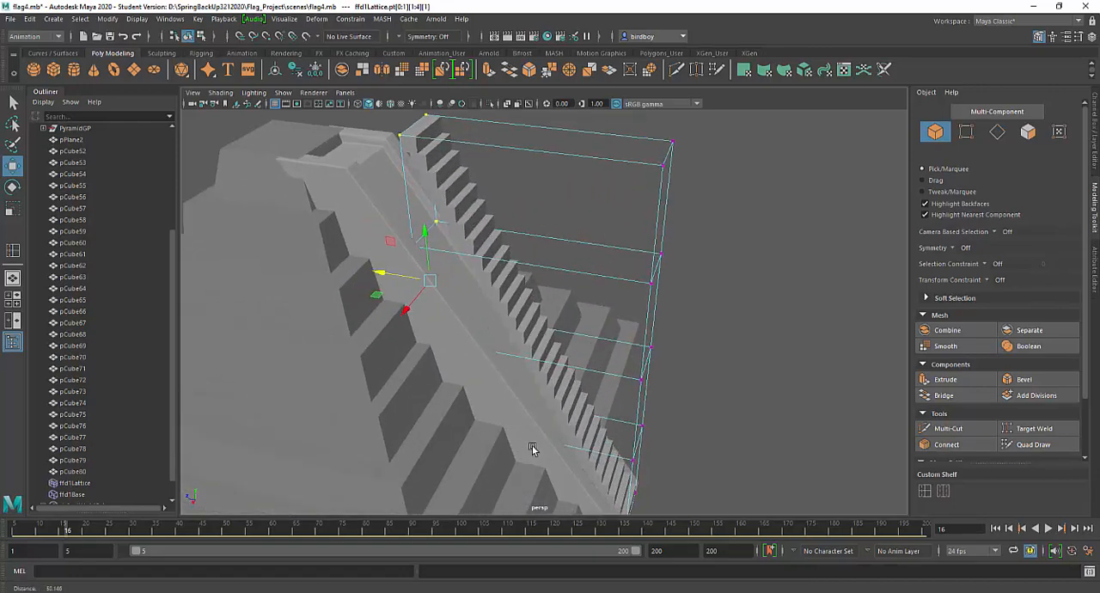
left_click_drag(532, 445, 566, 402, "alt")
middle_click_drag(608, 420, 590, 383, "alt")
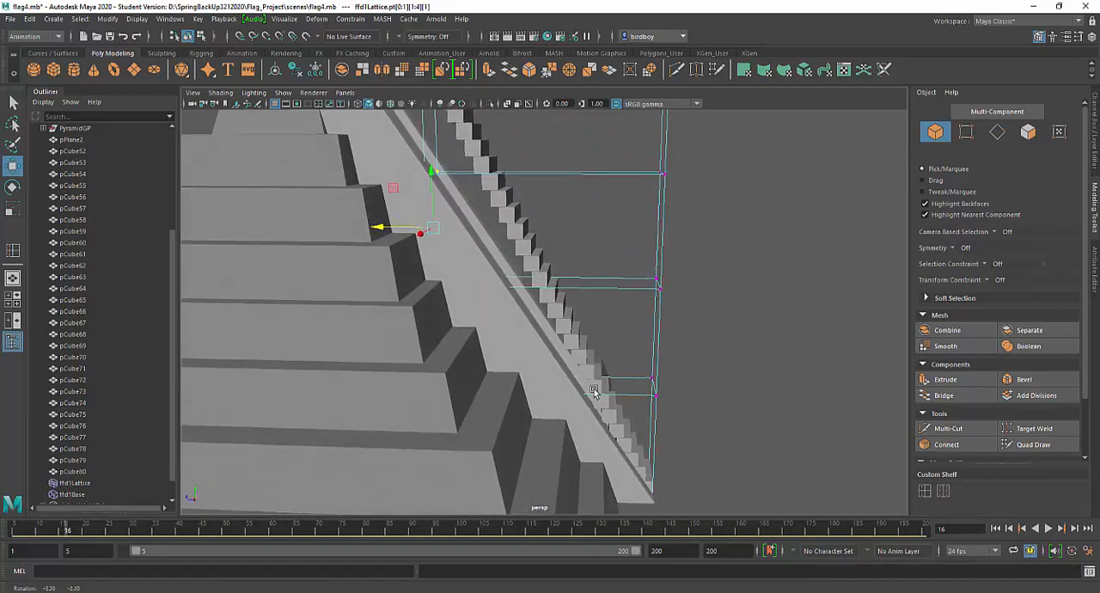
left_click_drag(576, 394, 529, 400, "alt")
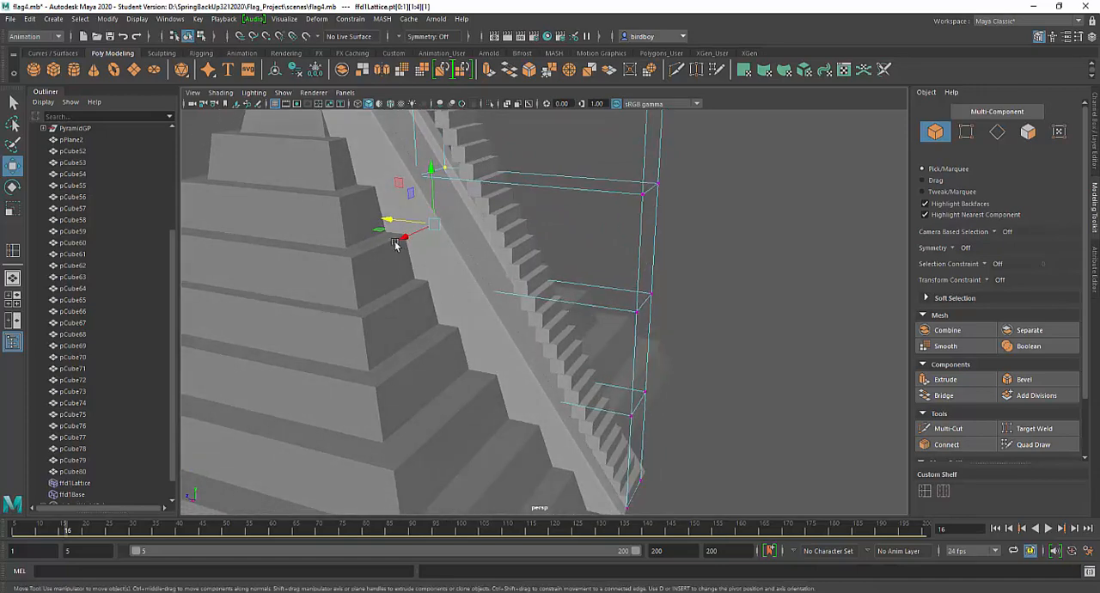
left_click_drag(388, 221, 359, 213)
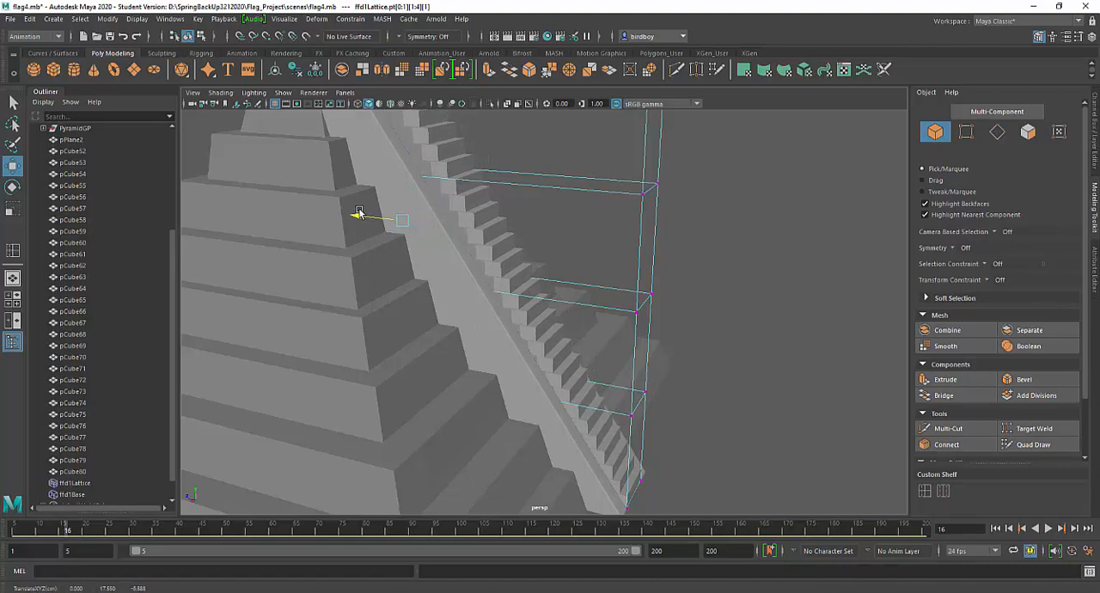
left_click_drag(587, 379, 409, 382, "alt")
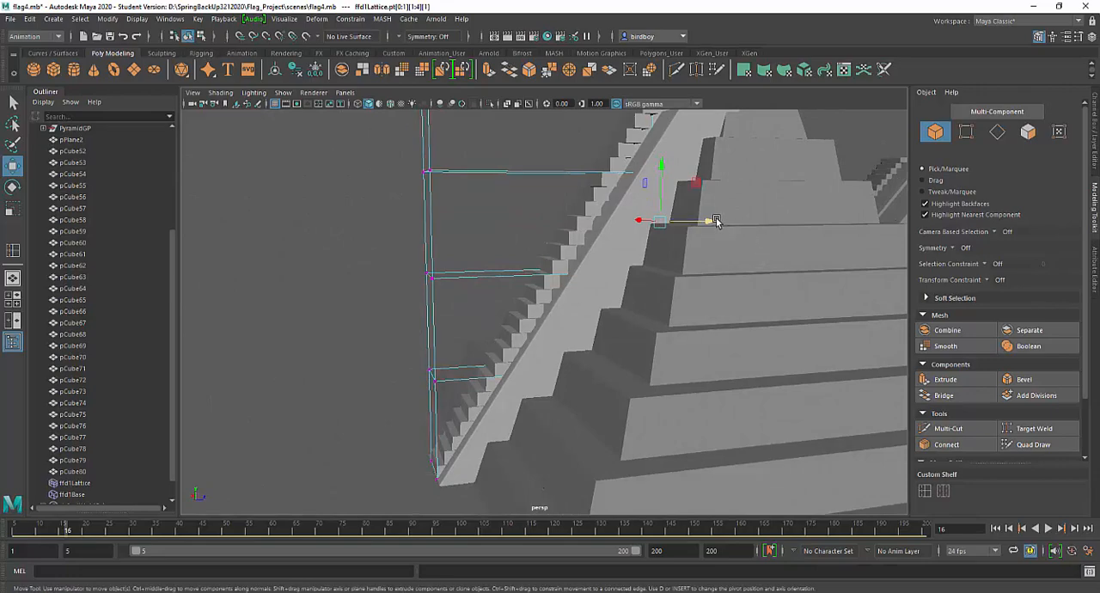
left_click_drag(717, 221, 722, 232)
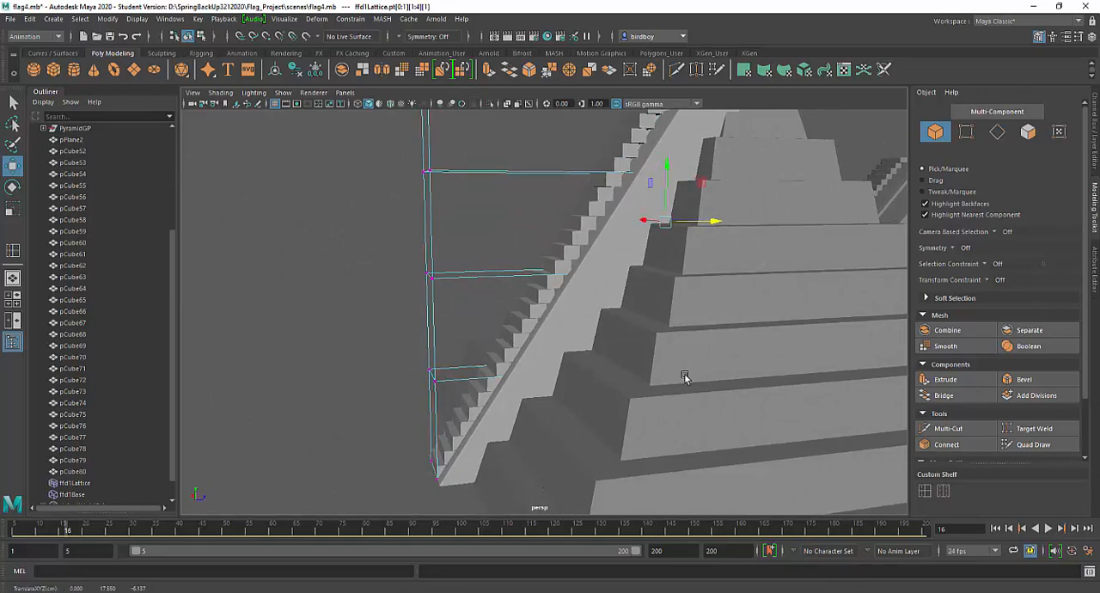
Drop the lowest row from the point selection and move the pyramid-side points of the upper three rows further toward the ramp
key("4")
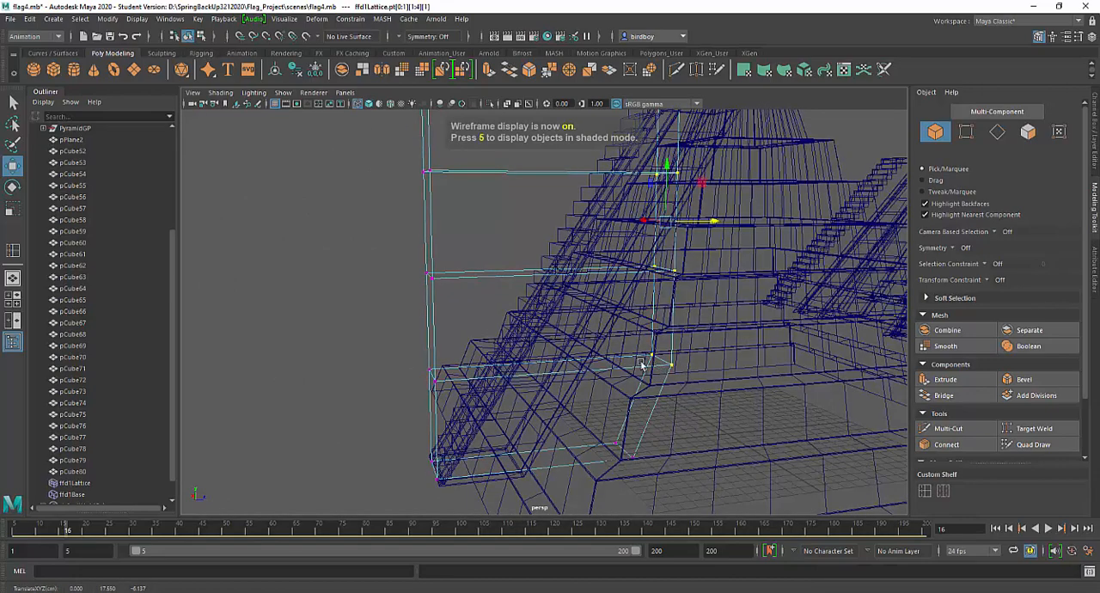
left_click_drag(622, 322, 699, 400, "ctrl")
left_click_drag(727, 297, 689, 388, "alt")
key("5")
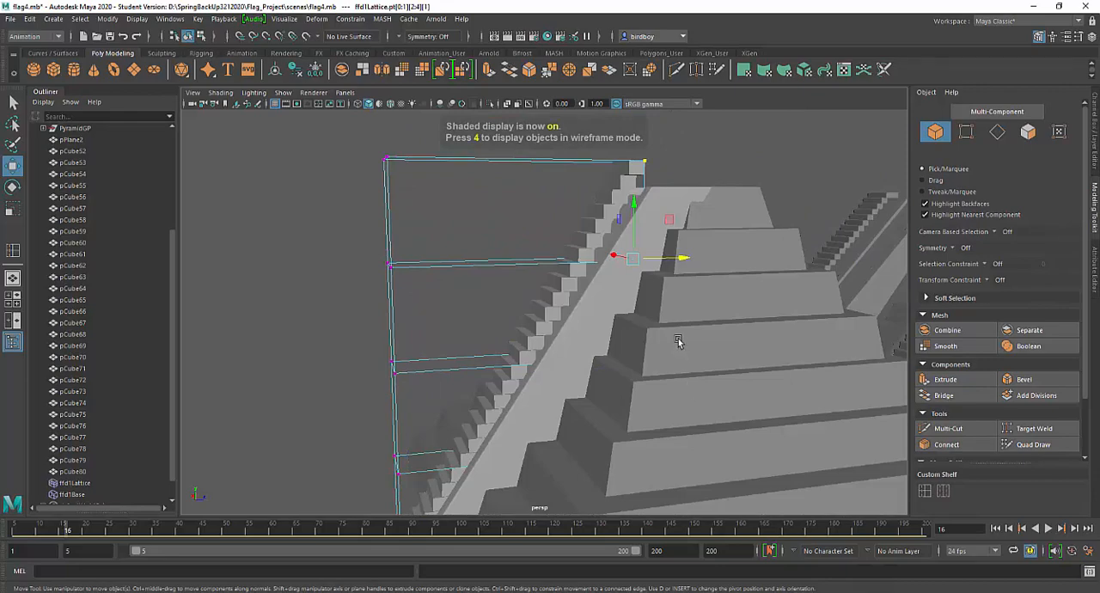
left_click_drag(683, 258, 697, 257)
mouse_move(637, 316)
left_mouse_down("alt")
mouse_move(694, 344)
mouse_move(644, 326)
mouse_move(636, 337)
left_mouse_up("alt")
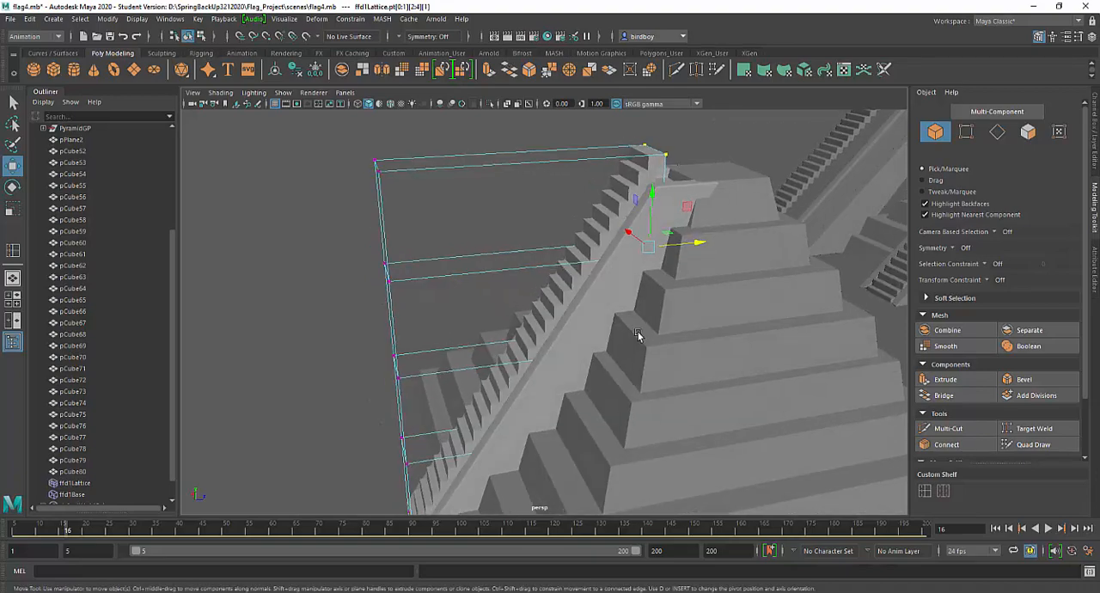
middle_click_drag(642, 327, 630, 311, "alt")
left_click_drag(681, 227, 690, 228)
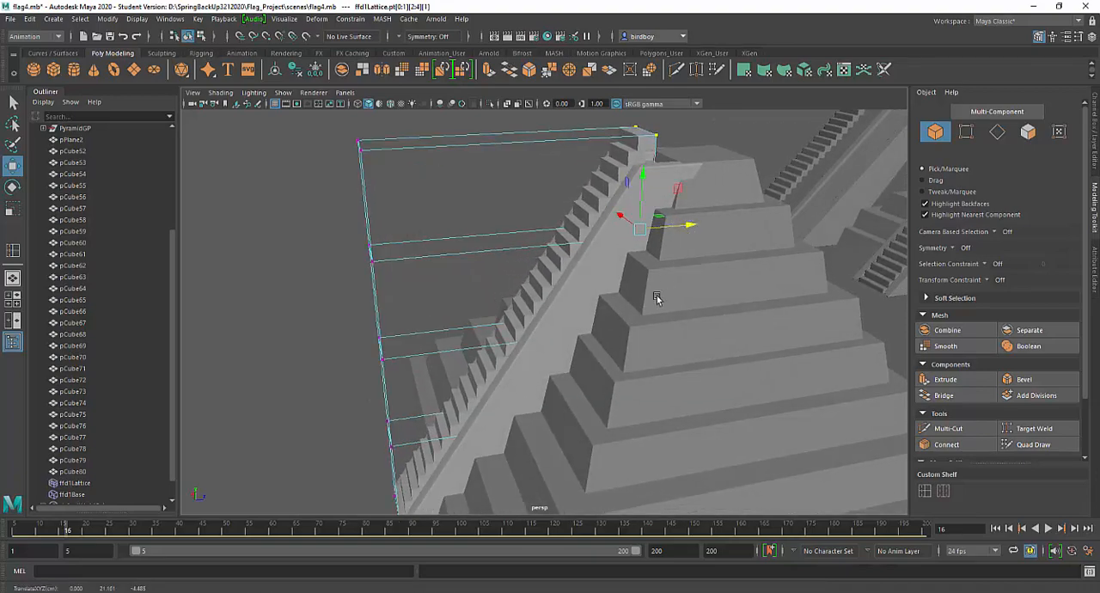
Reduce the point selection to the top two rows and shift those pyramid-side points along Z closer to the ramp
key("4")
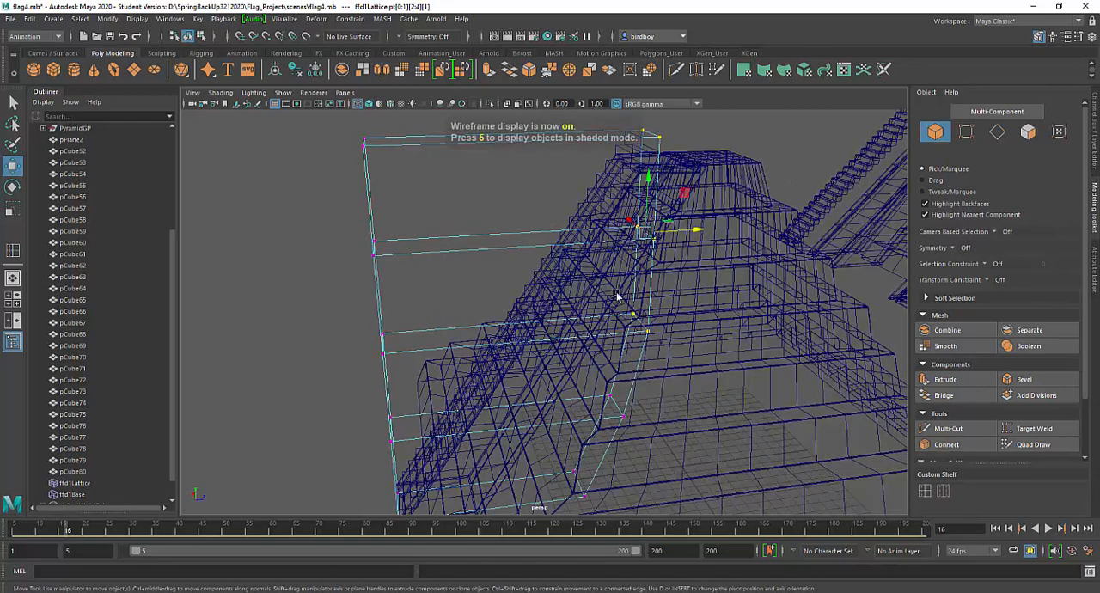
left_click_drag(609, 290, 683, 363, "ctrl")
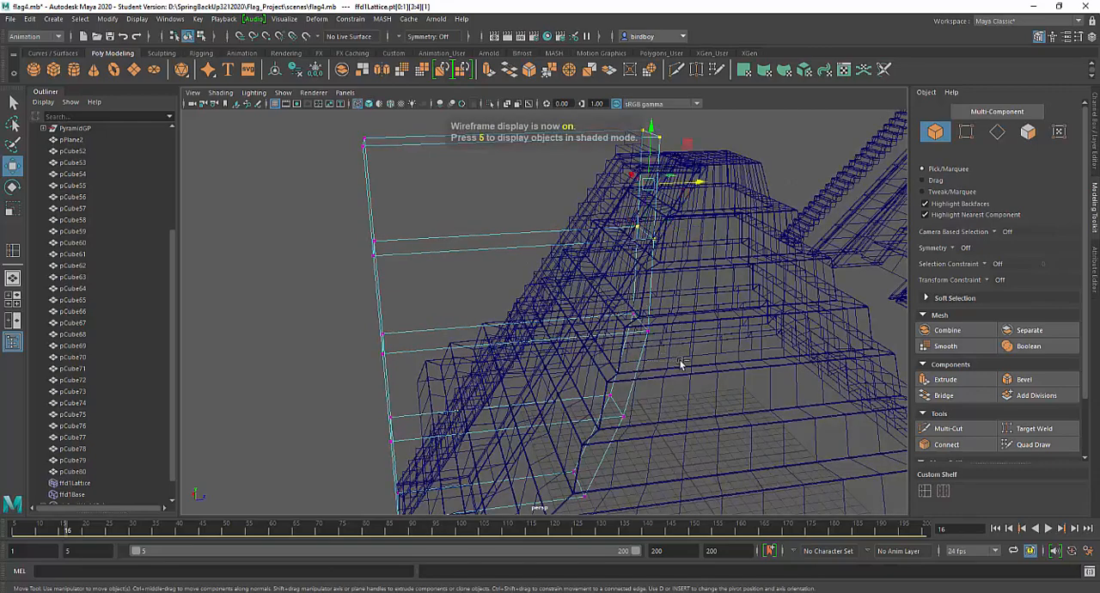
left_click_drag(694, 281, 663, 378, "alt")
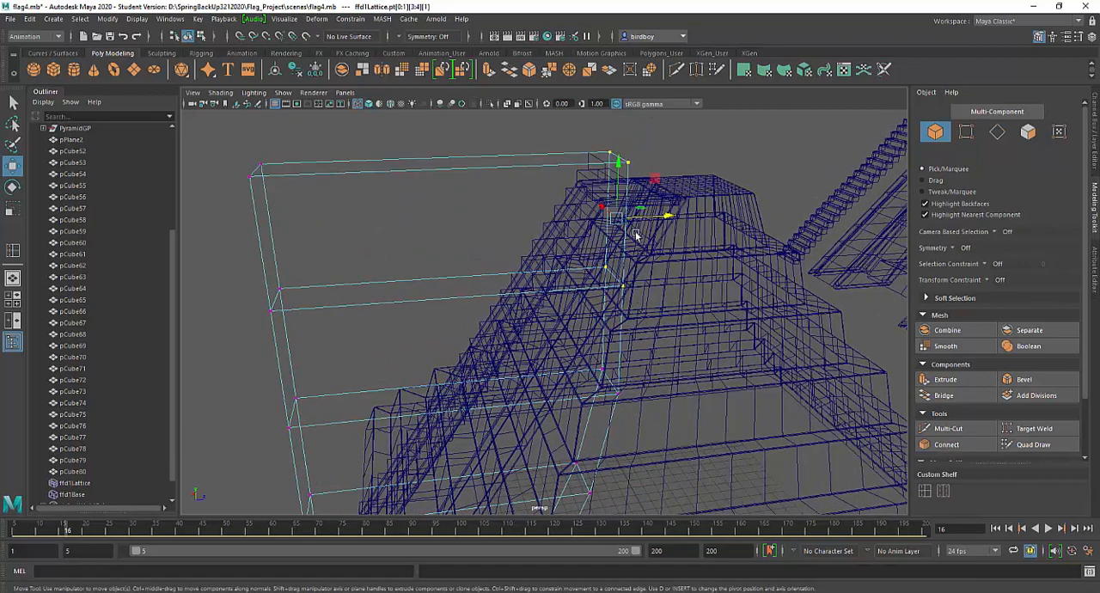
key("5")
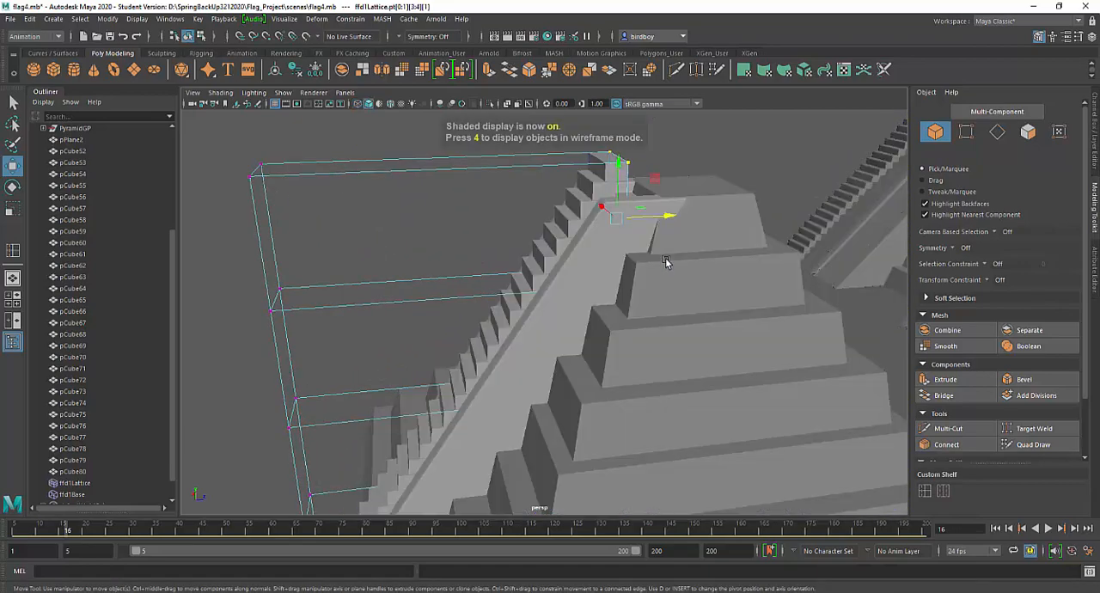
left_click_drag(677, 260, 697, 253, "alt")
left_click_drag(644, 209, 654, 210)
left_click_drag(728, 302, 491, 304, "alt")
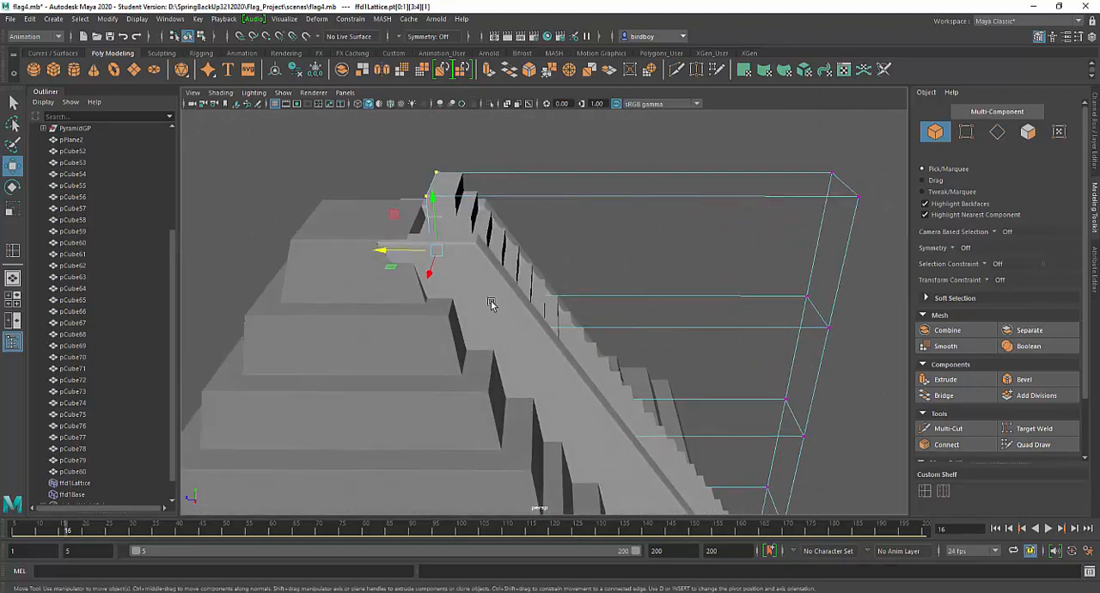
left_click_drag(381, 249, 381, 249)
Keep only the topmost pyramid-side lattice points selected and nudge them along Z to fit the highest stairs to the ramp
left_click_drag(590, 338, 562, 328, "alt")
key("4")
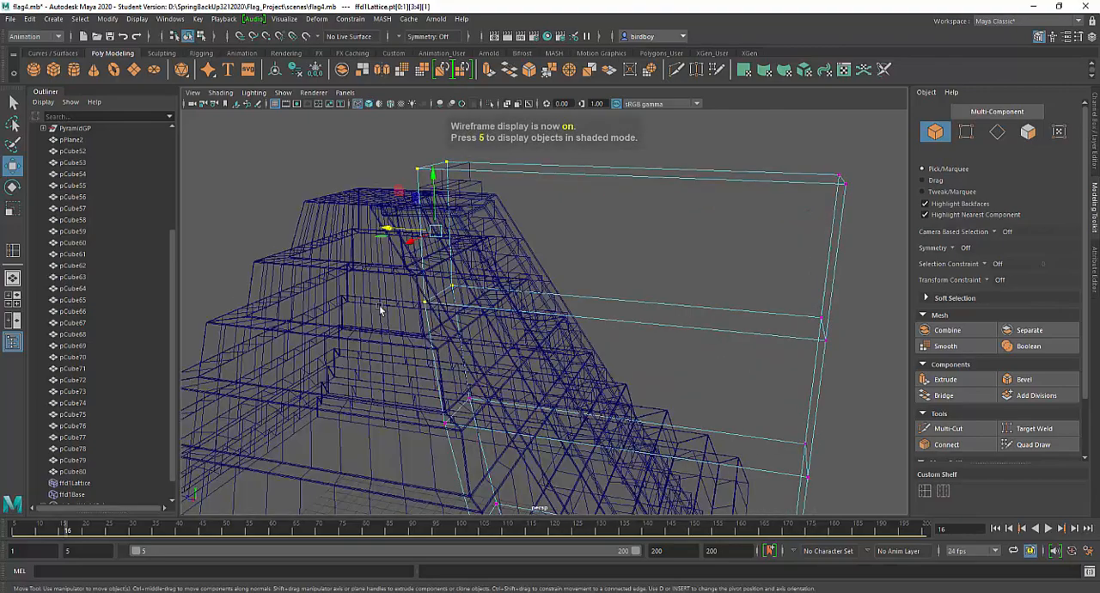
left_click_drag(373, 274, 522, 320, "ctrl")
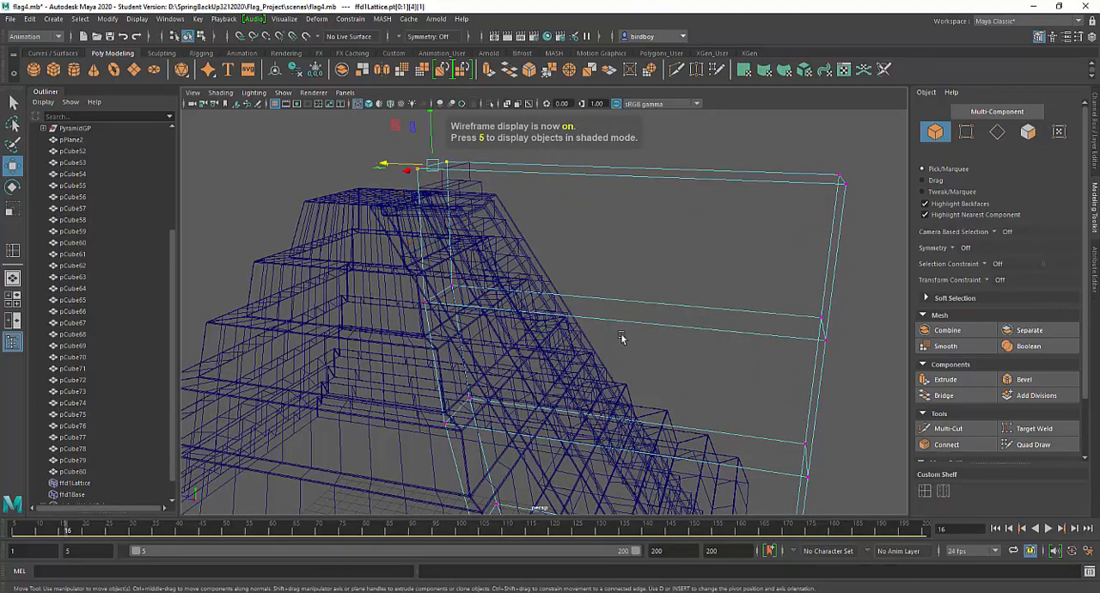
left_click_drag(623, 338, 482, 330, "alt")
key("5")
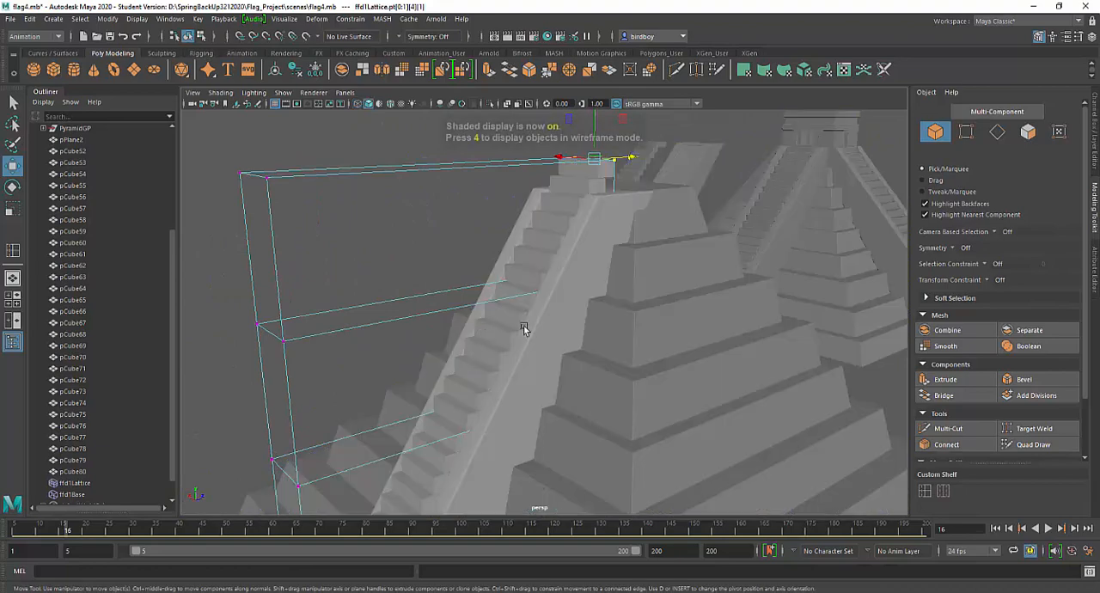
left_click_drag(645, 258, 583, 359, "alt")
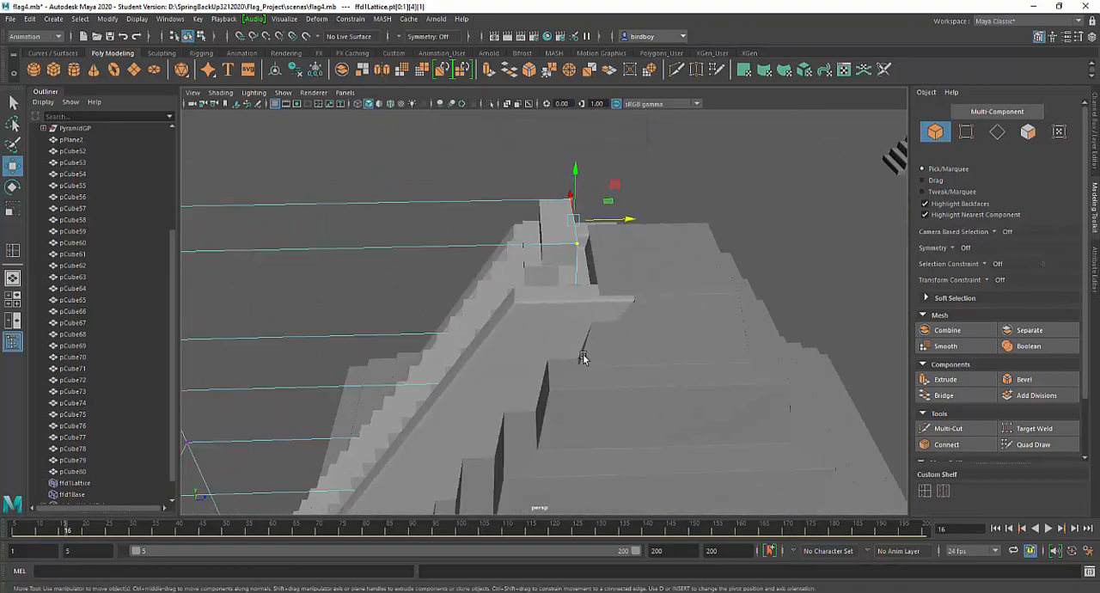
left_click_drag(632, 230, 638, 225)
left_click_drag(623, 264, 456, 269, "alt")
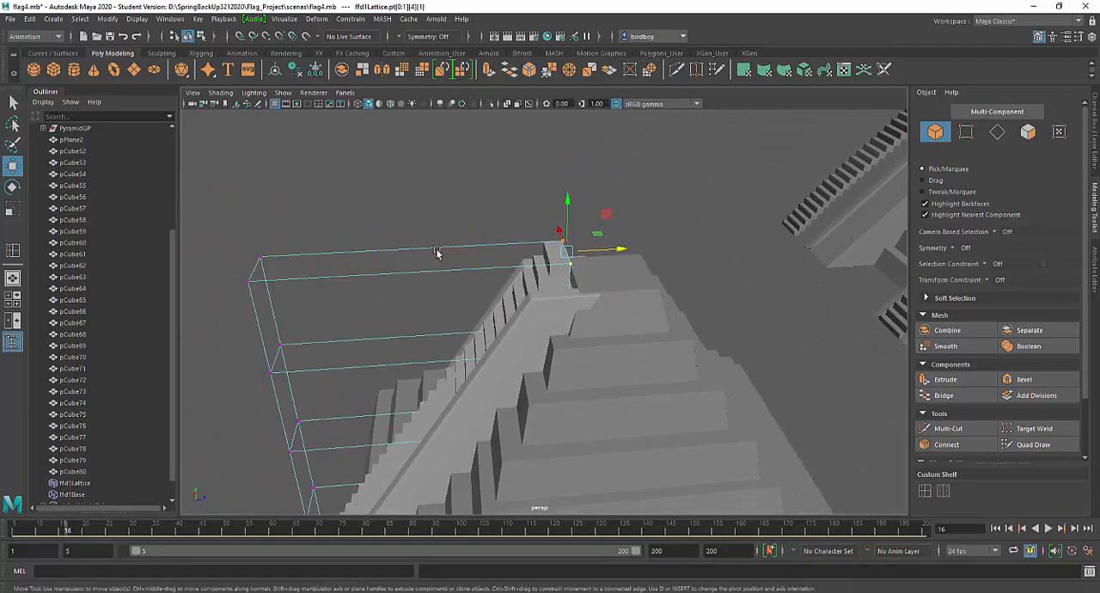
Return the lattice to object mode and delete all construction history in the scene to bake the stairs' deformation
right_click_drag(436, 252, 464, 242)
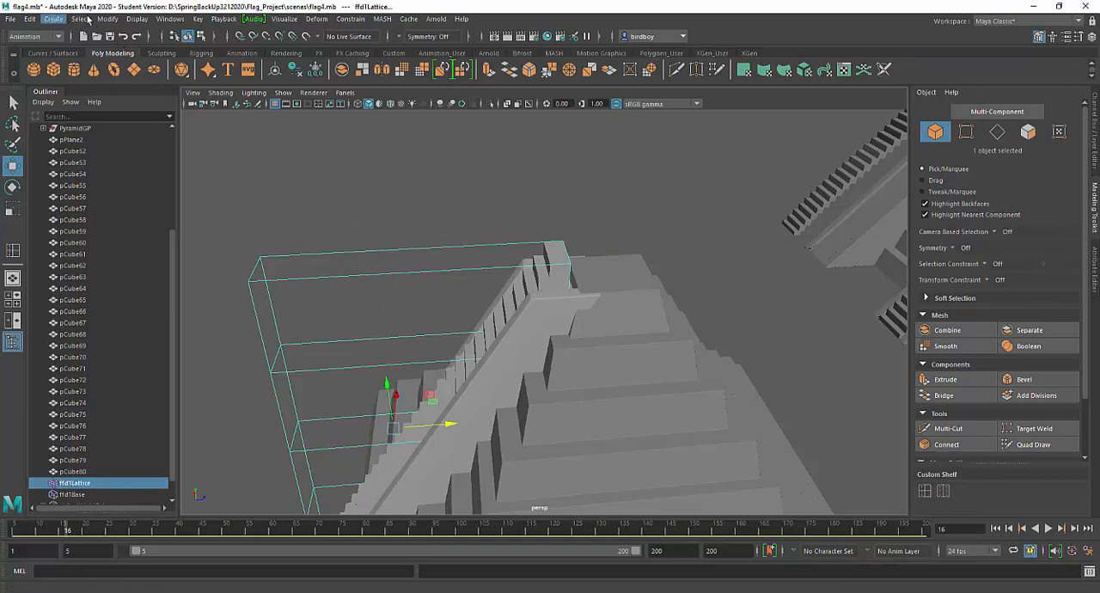
left_click(32, 19)
mouse_move(94, 166)
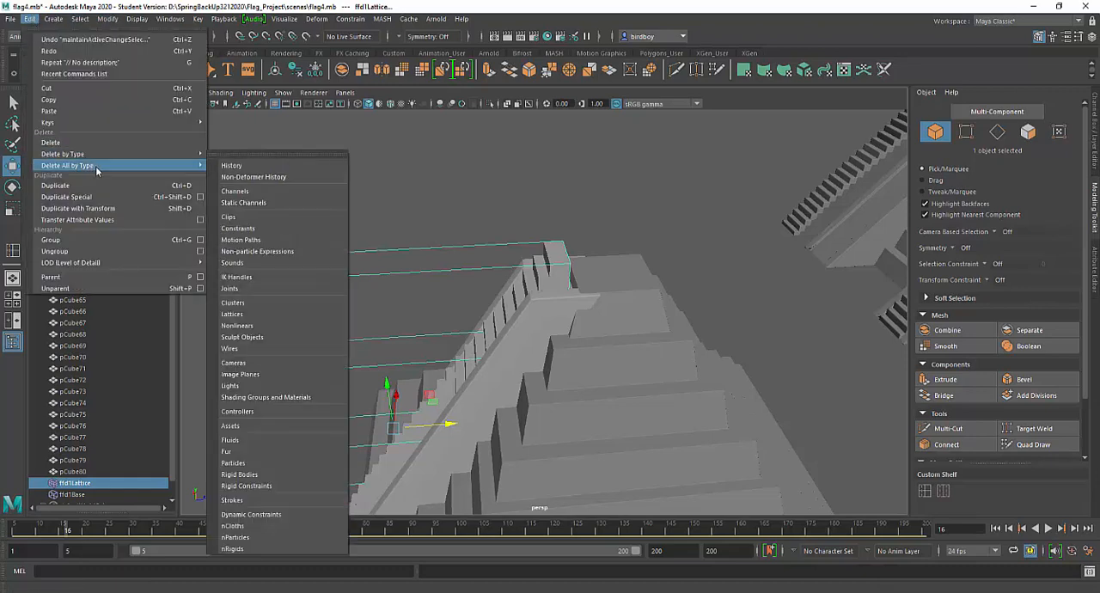
left_click(233, 166)
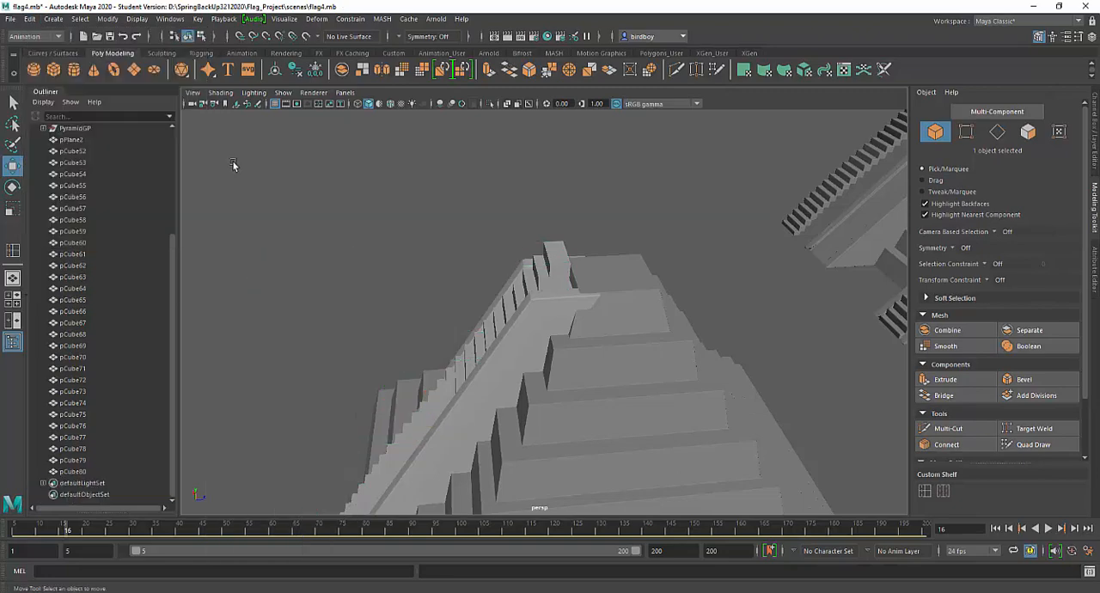
Delete the two surplus stair blocks that stick up above the top of the ramp
left_click_drag(479, 371, 594, 235, "alt")
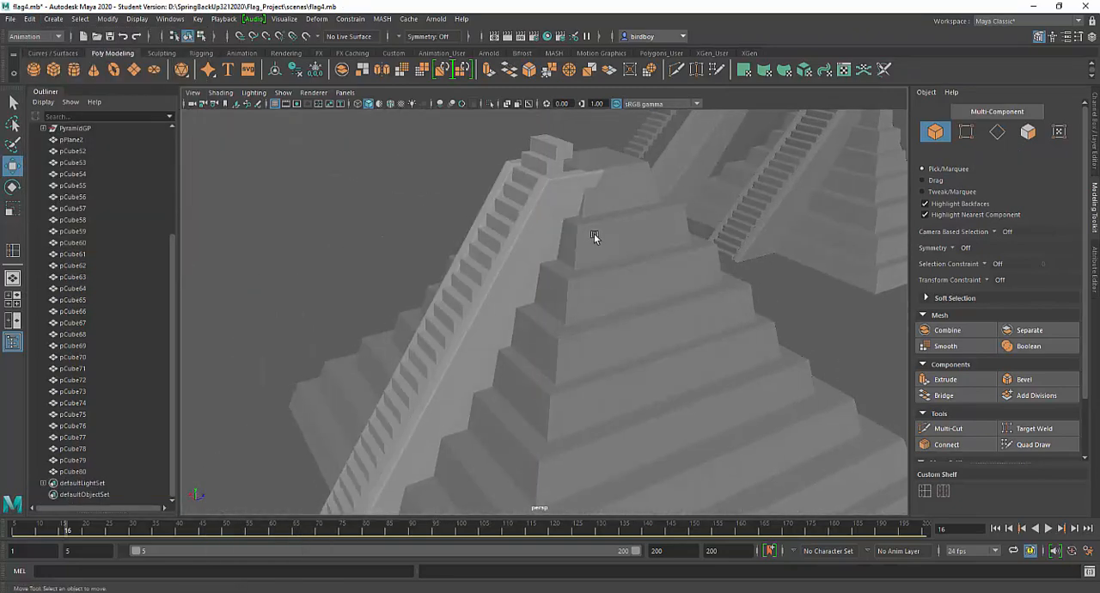
right_click_drag(593, 235, 624, 307, "alt")
middle_click_drag(624, 306, 545, 536, "alt")
left_click_drag(548, 447, 464, 423, "alt")
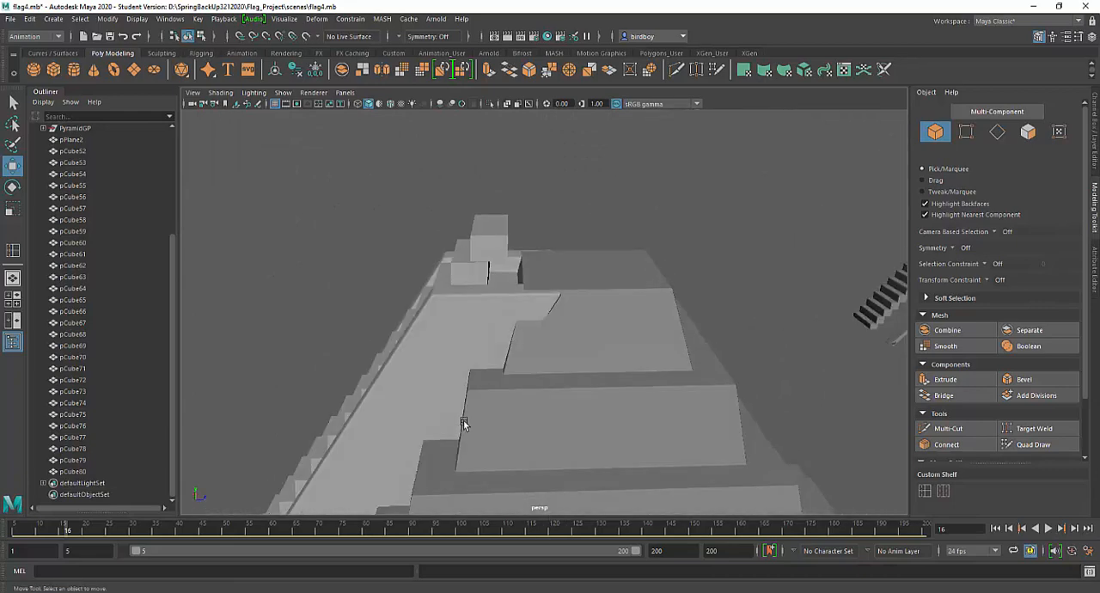
left_click(491, 256)
key("Delete")
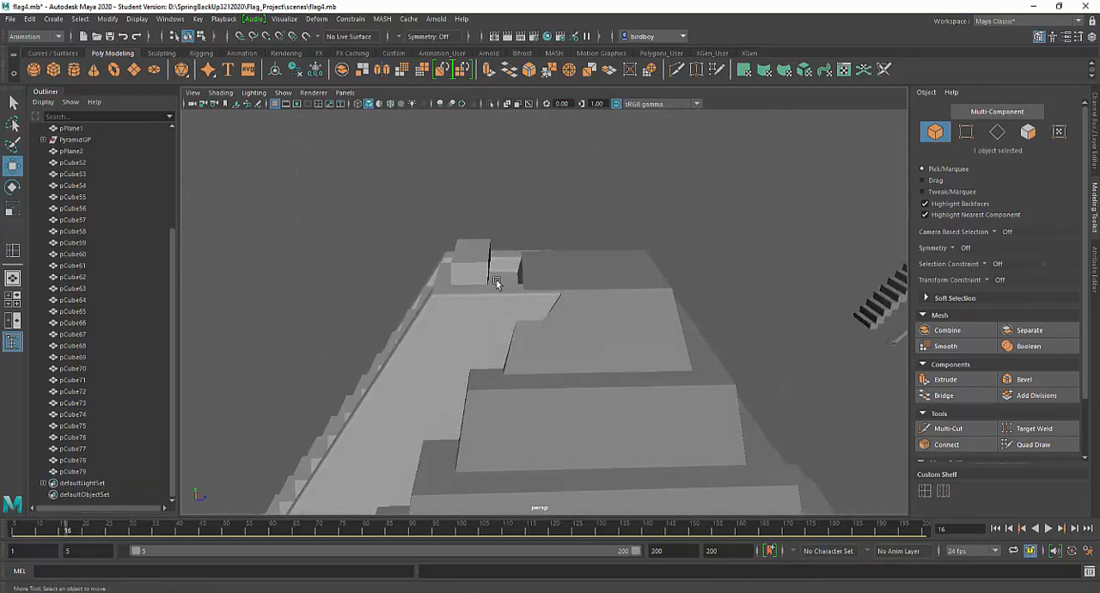
left_click(481, 277)
key("Delete")
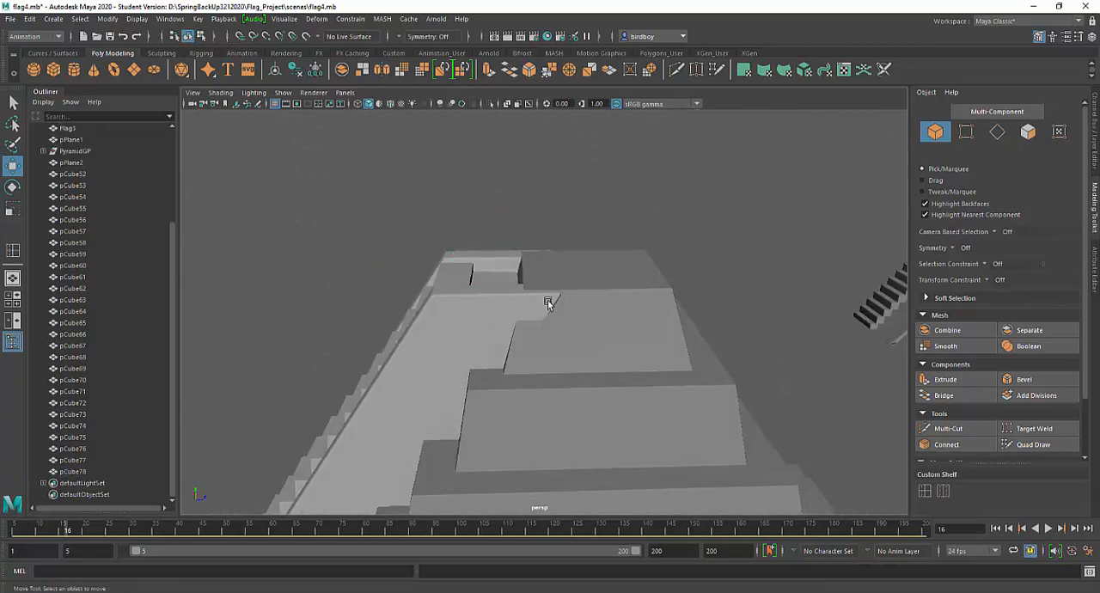
Extend the pyramid-facing face of the top stair block along Z to close the gap at the pyramid's summit, returning to object mode
left_click_drag(549, 304, 559, 397, "alt")
left_click(524, 321)
left_click_drag(548, 349, 470, 368, "alt")
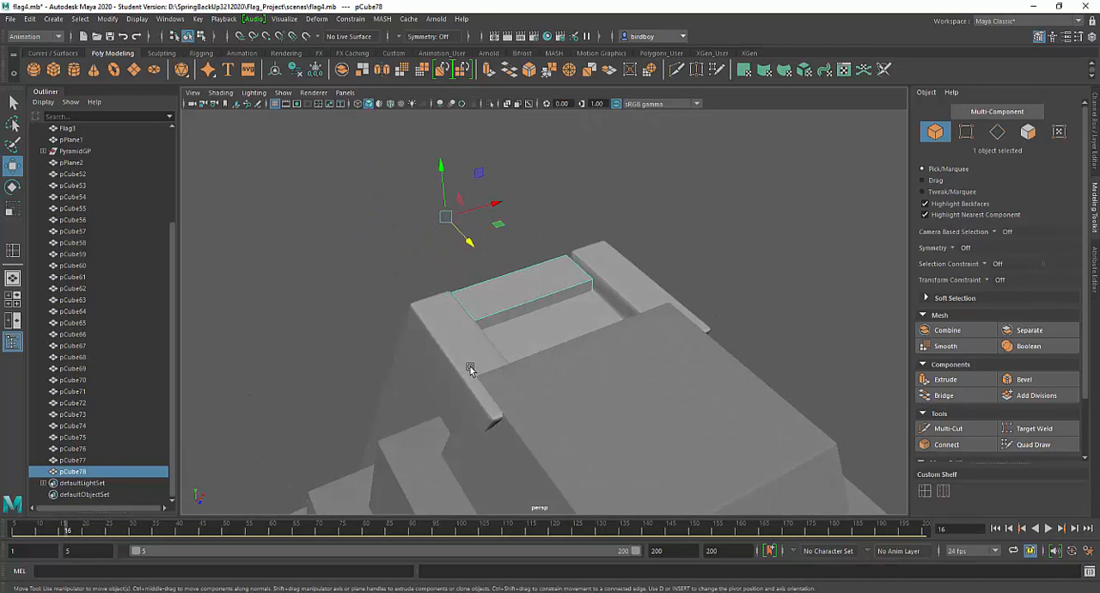
right_click(530, 309)
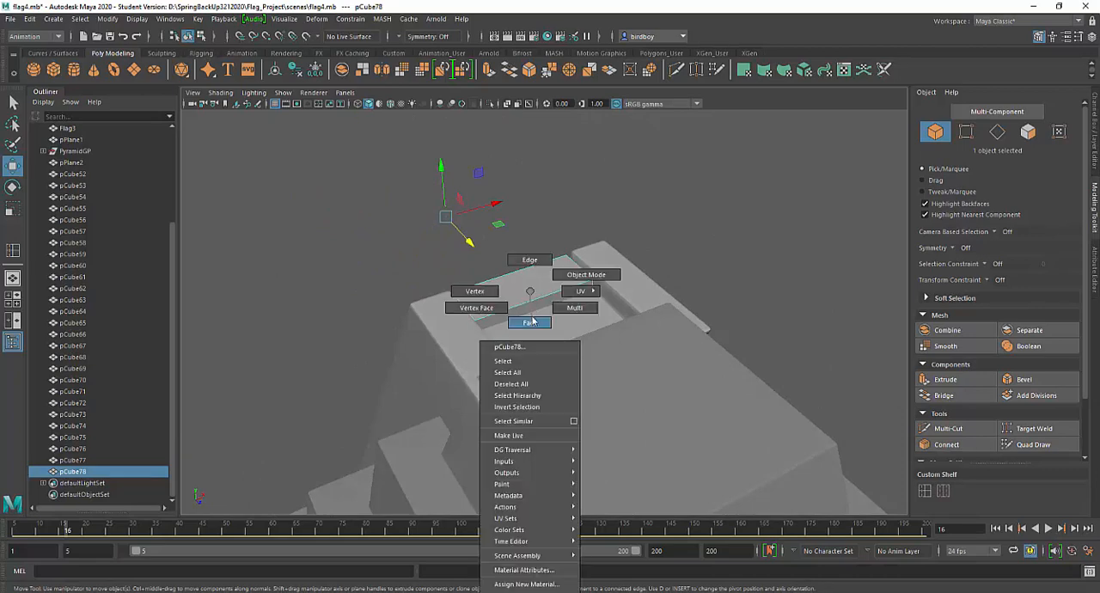
left_click(529, 322)
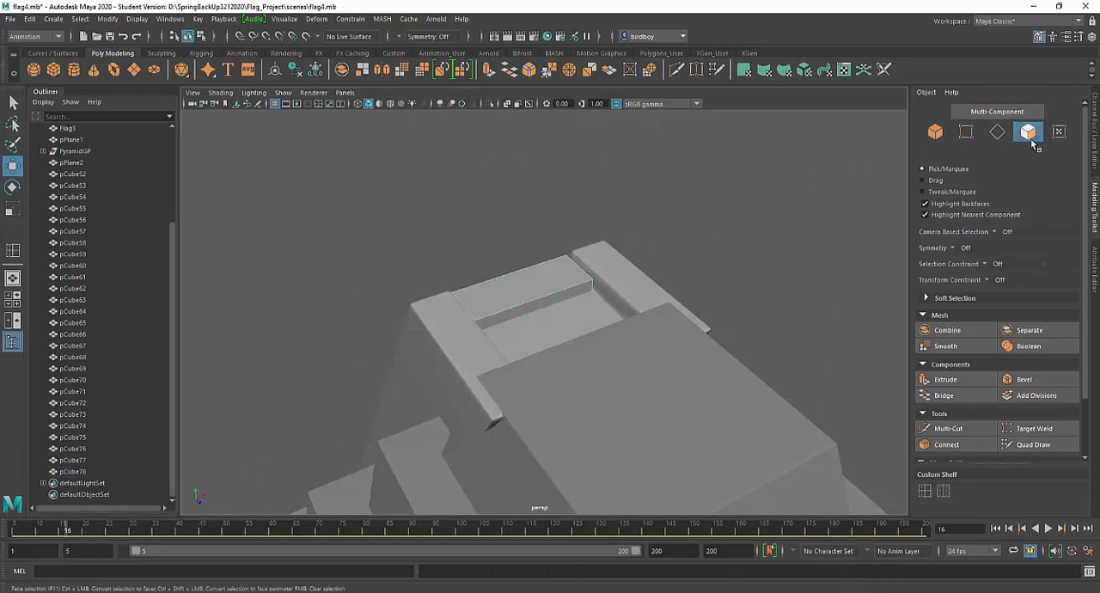
left_click(557, 301)
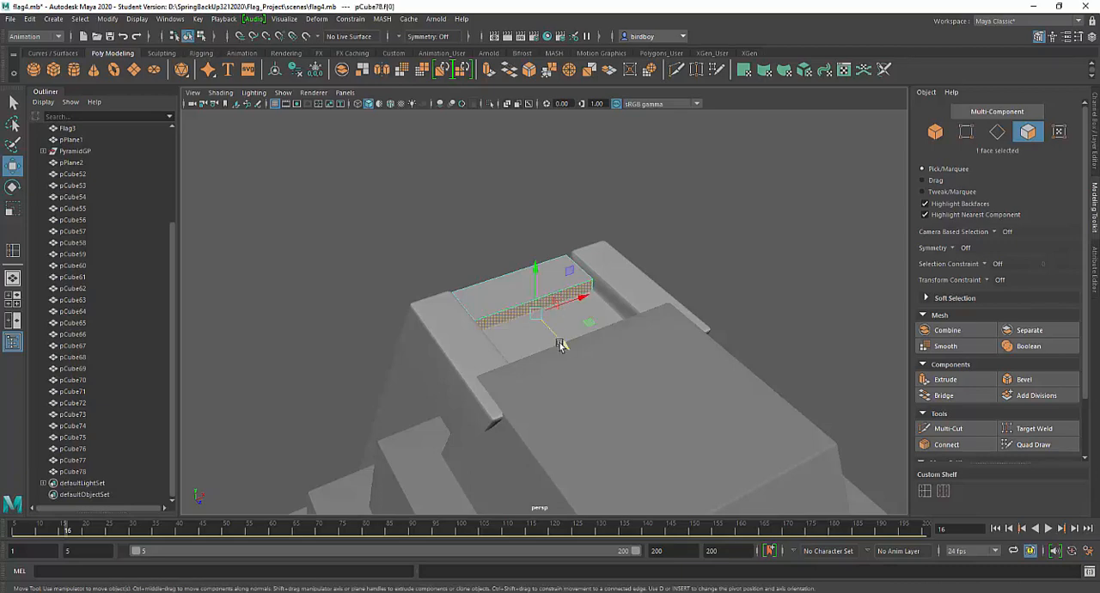
left_click_drag(563, 344, 680, 380)
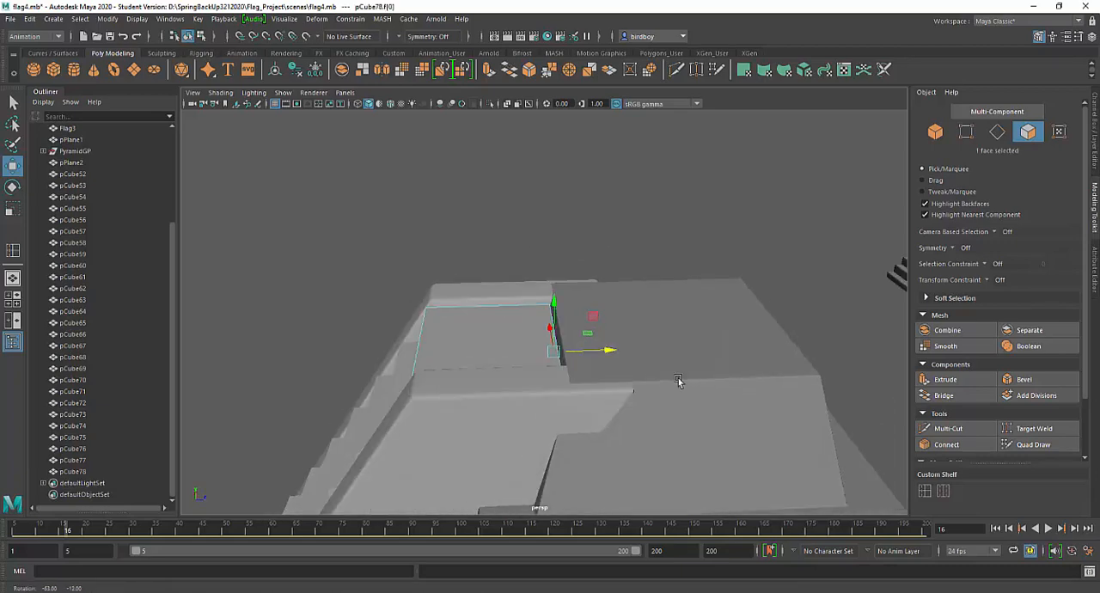
left_click_drag(612, 354, 620, 353)
right_click_drag(577, 389, 503, 300, "alt")
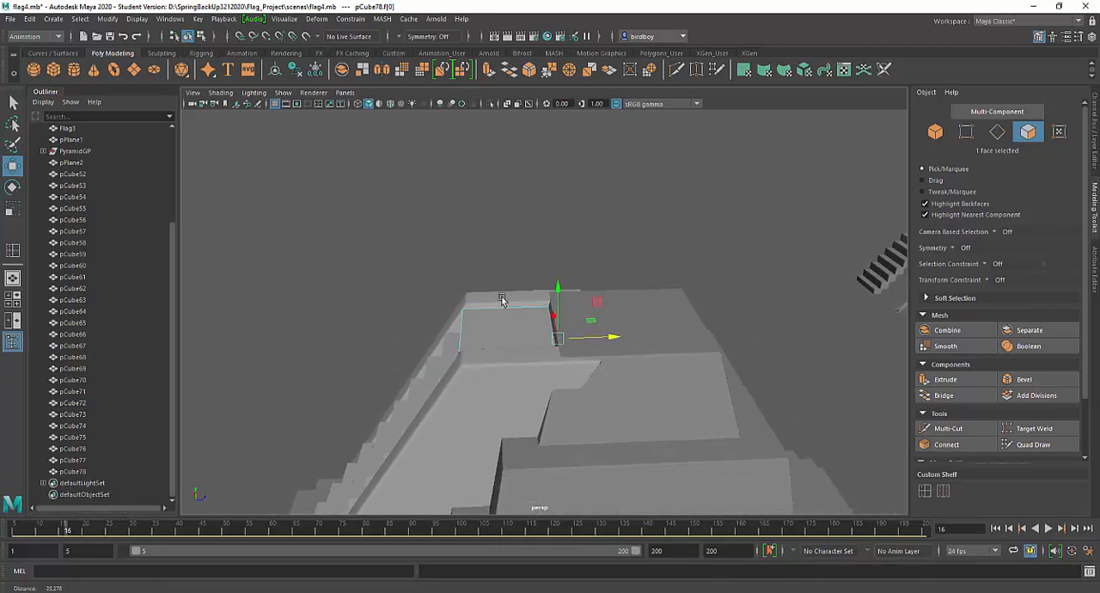
middle_click_drag(657, 384, 682, 313, "alt")
left_click_drag(615, 298, 691, 323, "alt")
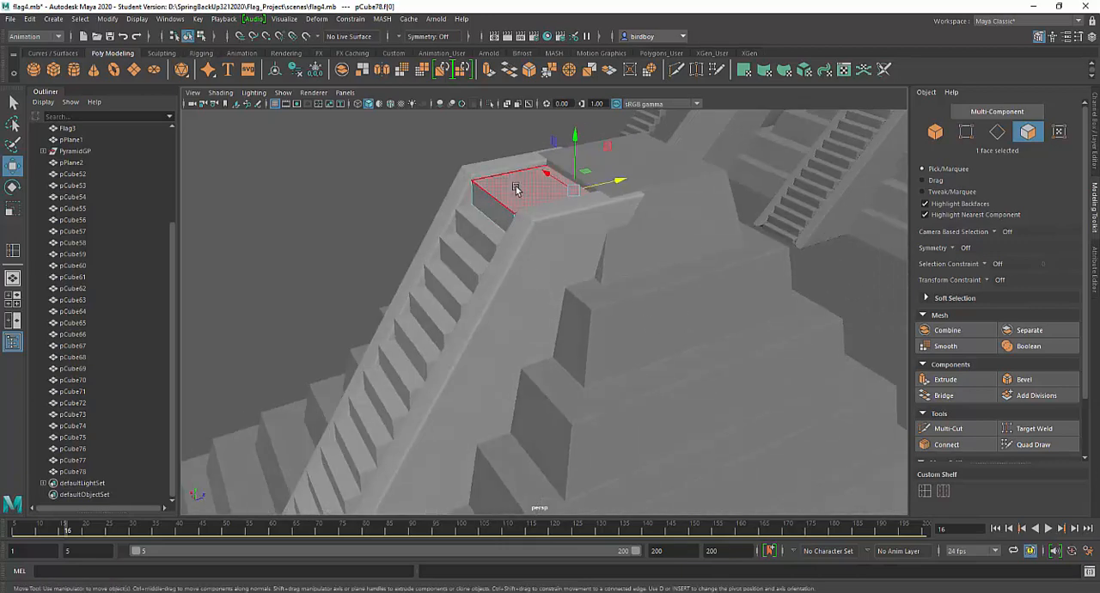
right_click_drag(517, 186, 533, 181)
Select all the stair blocks on the ramp, from pCube53 through pCube78
right_click_drag(546, 383, 519, 301, "alt")
middle_click_drag(573, 306, 648, 239, "alt")
left_click_drag(602, 295, 631, 297, "alt")
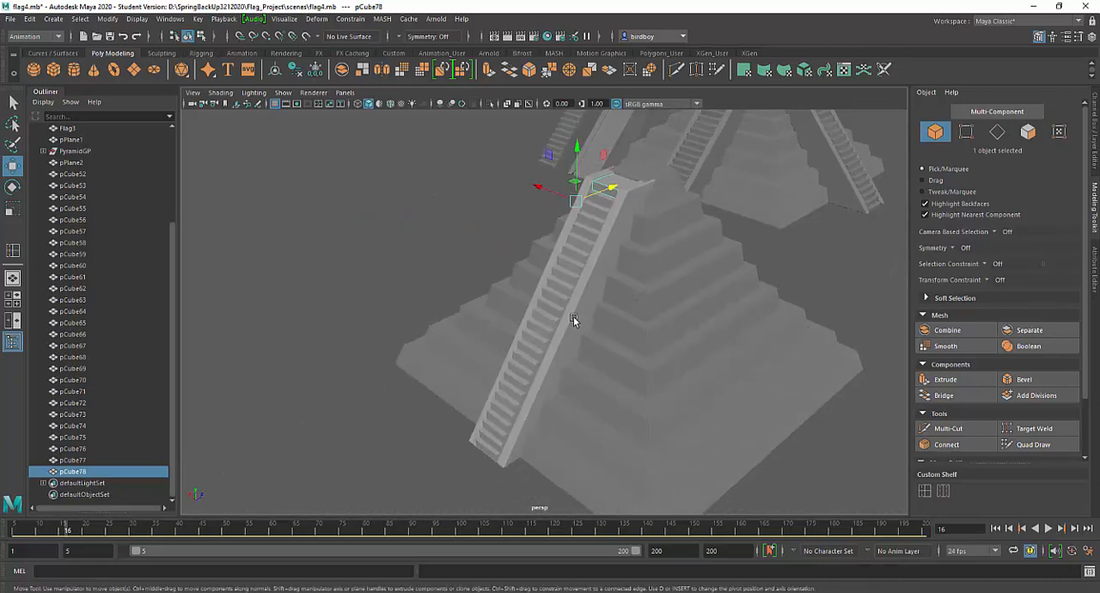
left_click(489, 452)
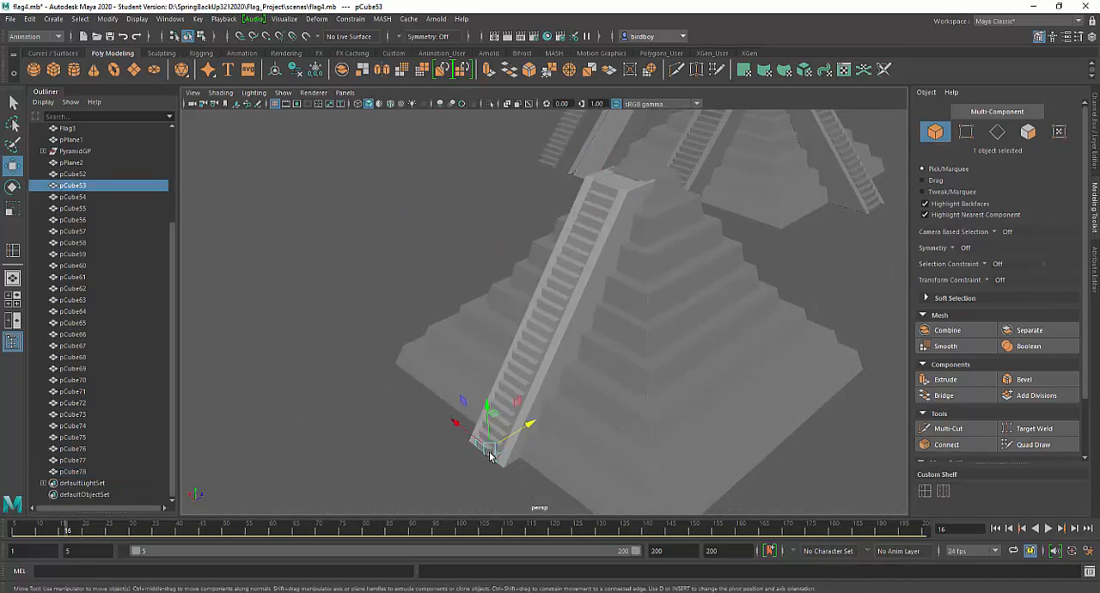
left_click(89, 471, "shift")
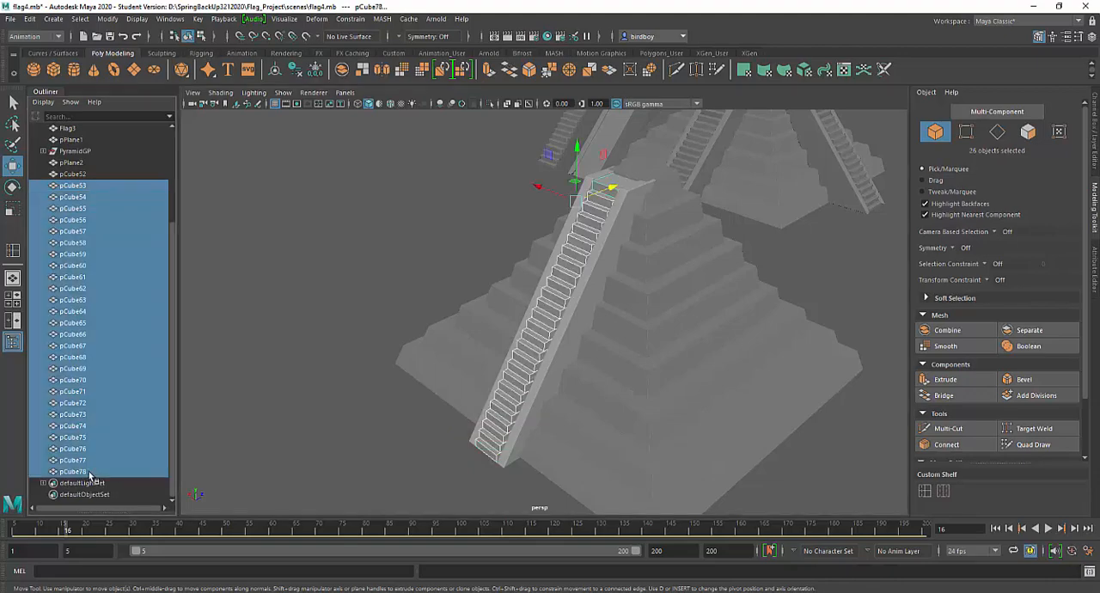
Switch to the Modeling menu set and combine the selected stair blocks into one mesh
left_click_drag(618, 354, 555, 262, "alt")
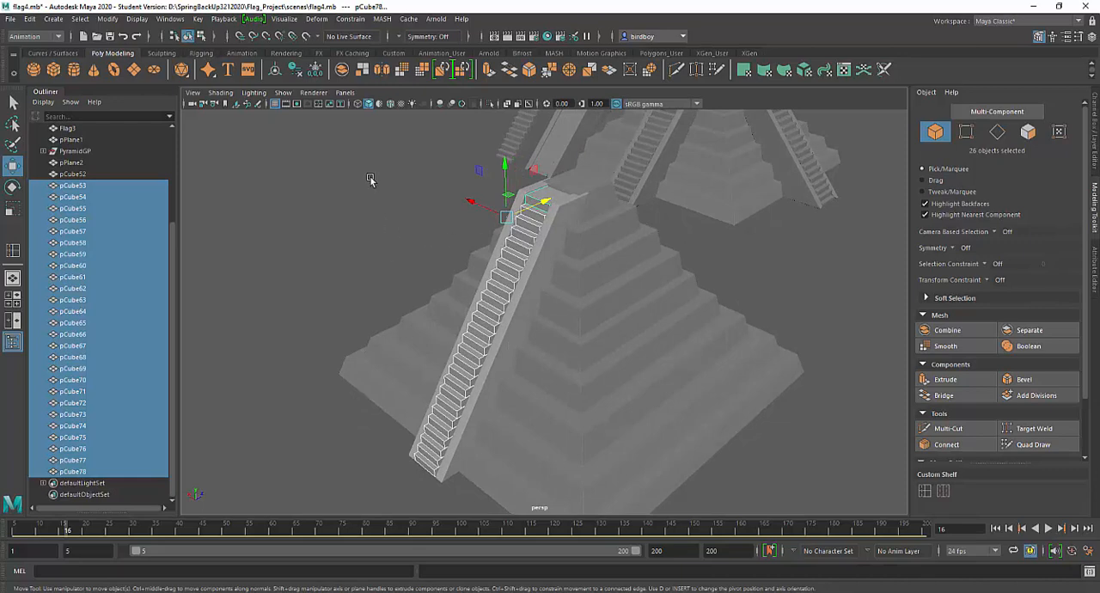
left_click(392, 53)
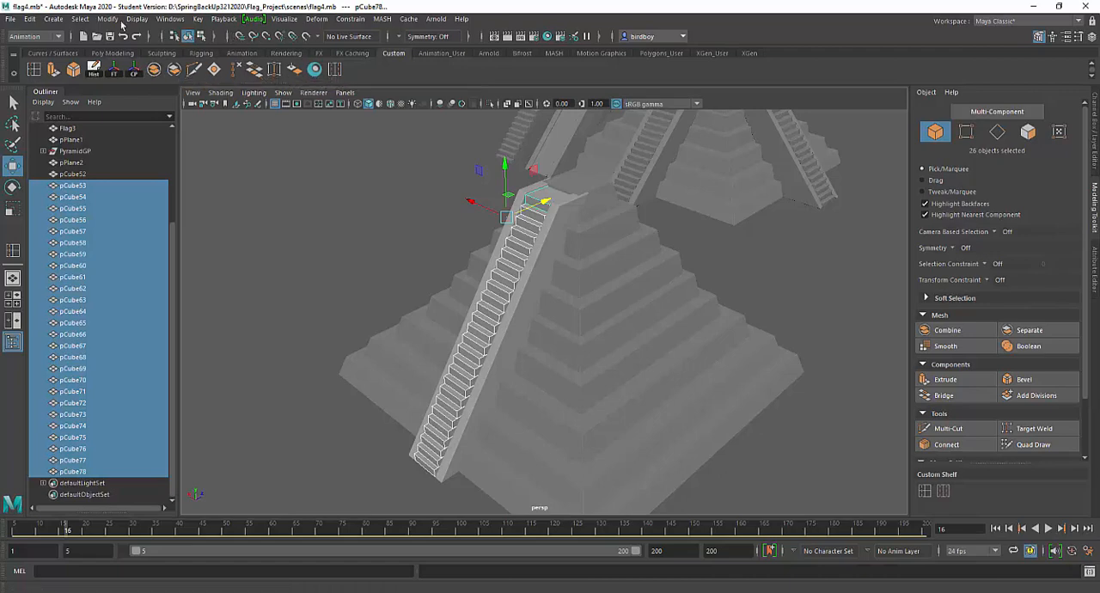
left_click(49, 36)
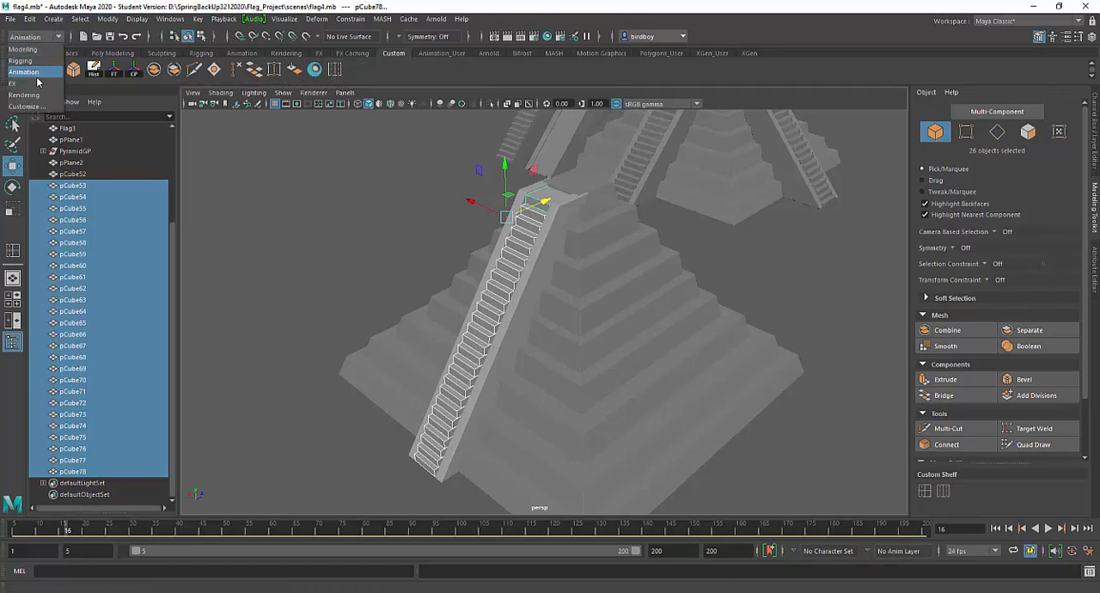
left_click(34, 50)
left_click(200, 18)
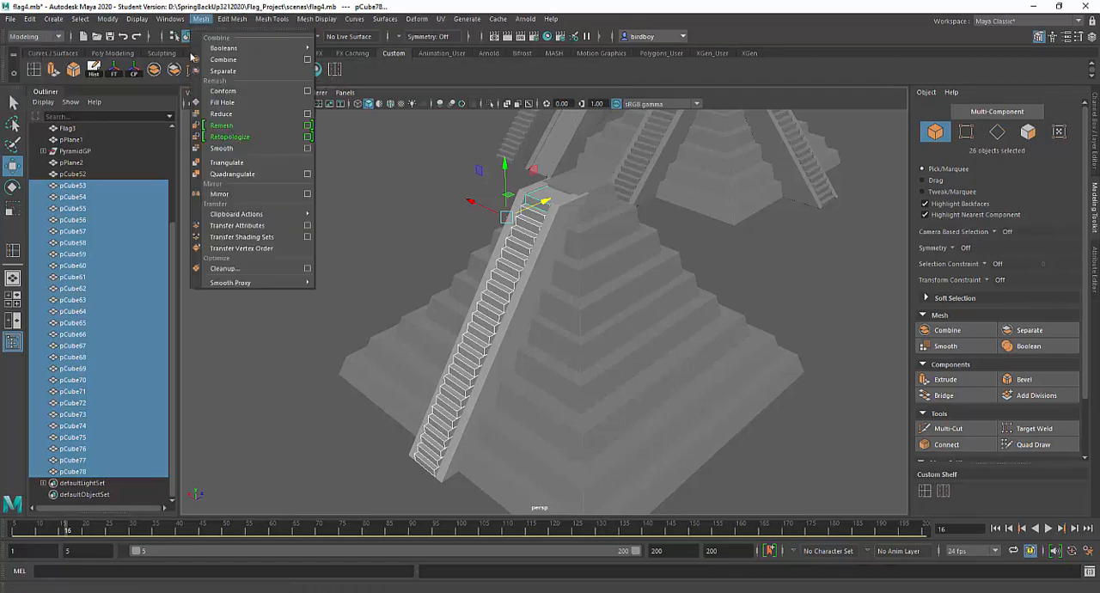
left_click(375, 76)
left_click(201, 19)
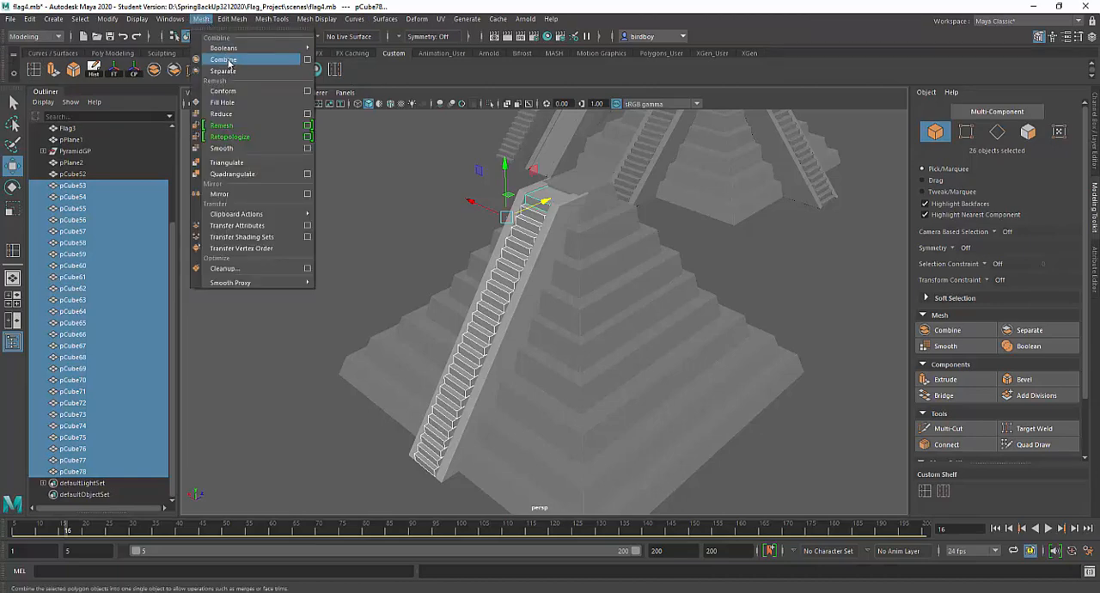
left_click(223, 59)
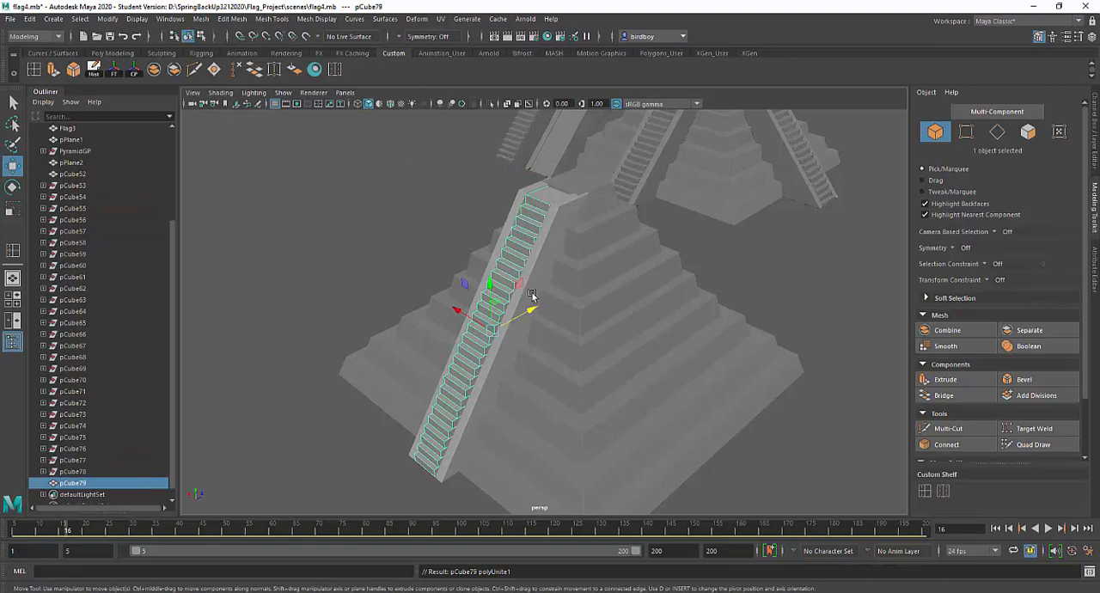
Isolate the combined staircase mesh in the perspective view
left_click_drag(532, 295, 794, 336, "alt")
middle_click_drag(609, 405, 597, 318, "alt")
right_click_drag(622, 388, 644, 437, "alt")
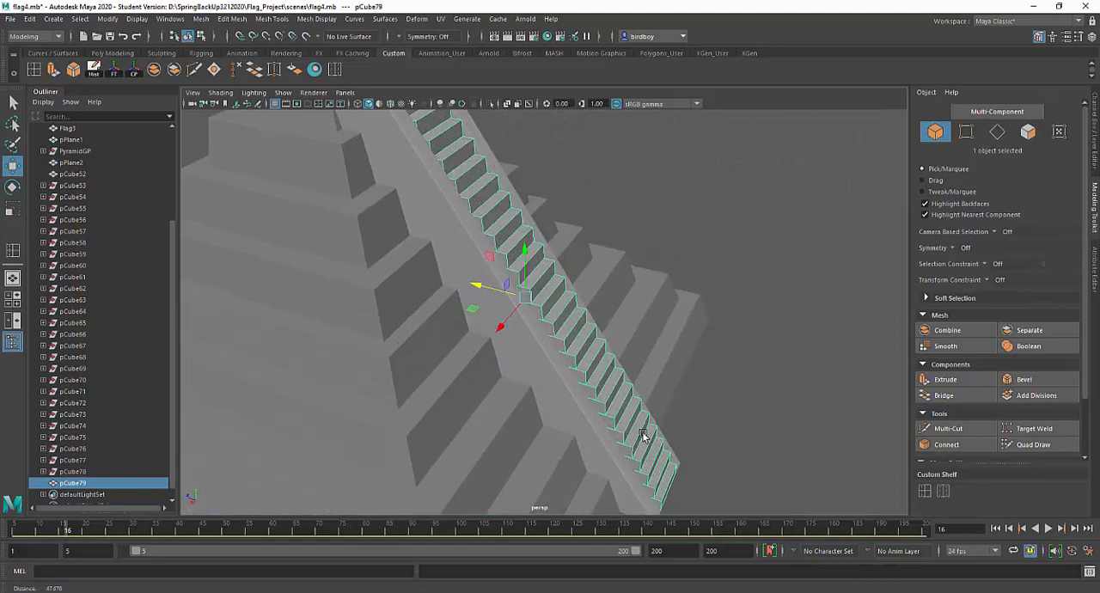
left_click_drag(591, 360, 545, 381, "alt")
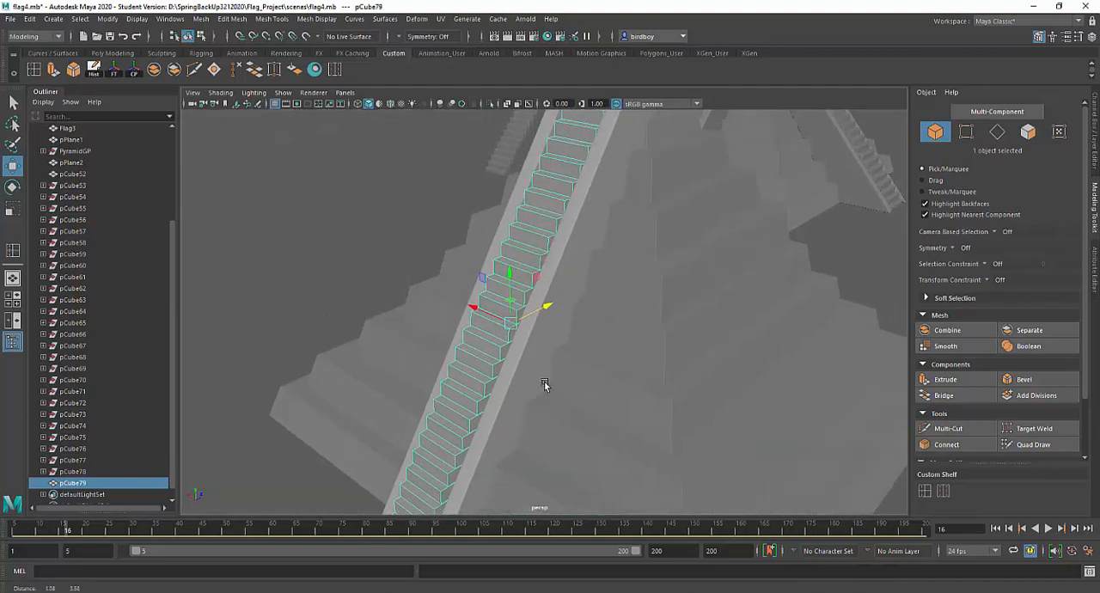
left_click(491, 104)
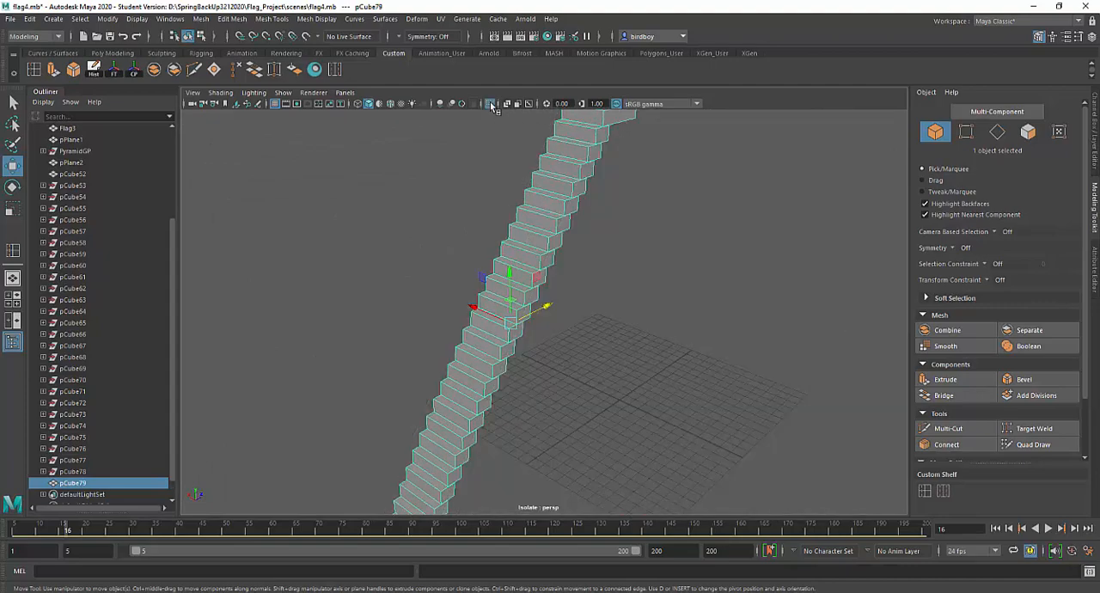
Switch the staircase to face selection and select the hidden back and underside faces of its topmost stairs
left_click_drag(693, 289, 562, 250, "alt")
middle_click_drag(584, 245, 525, 389, "alt")
scroll(601, 353, "up", 3)
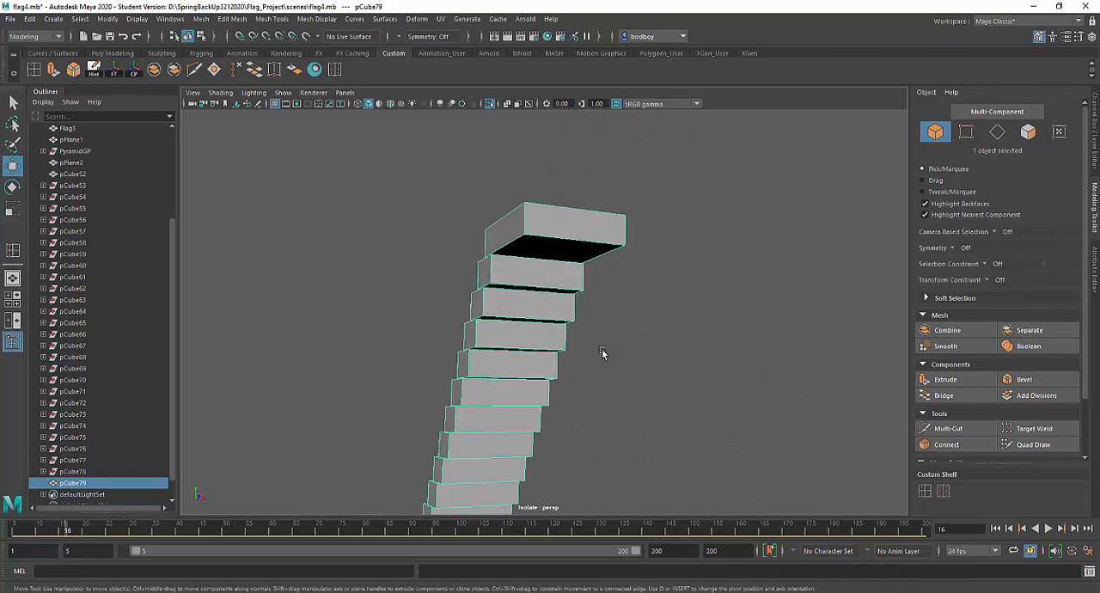
right_click_drag(563, 244, 563, 277)
left_click(566, 232)
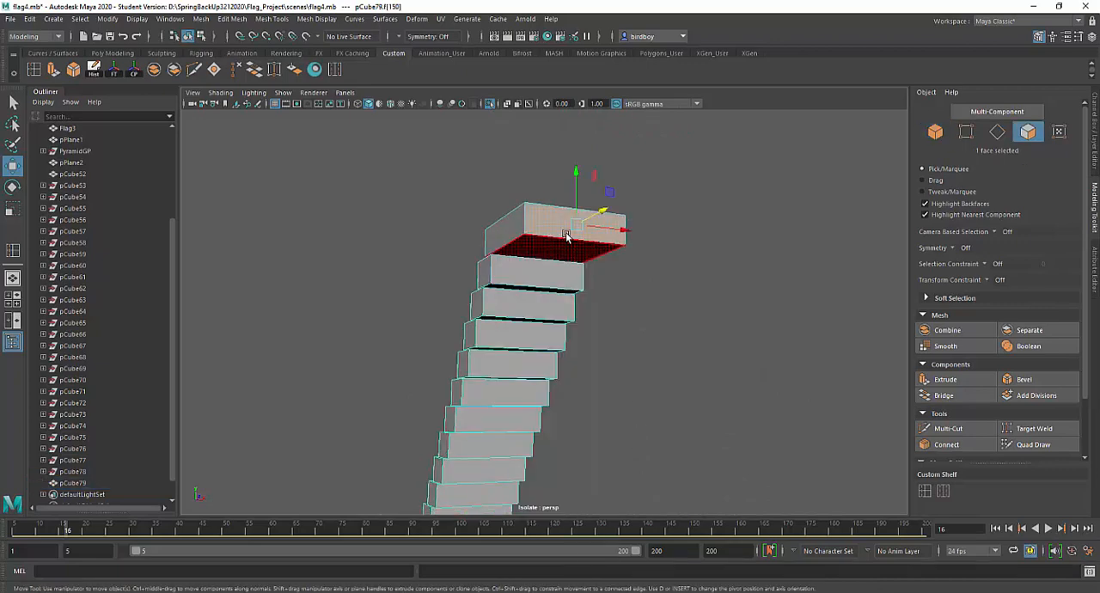
left_click(564, 252, "shift")
left_click(558, 275, "shift")
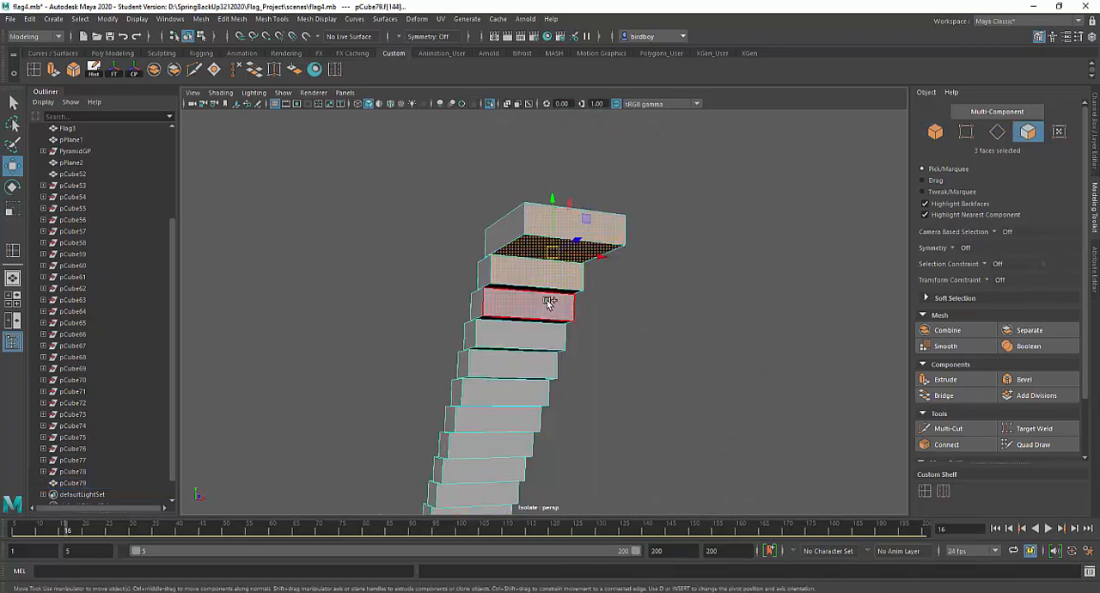
left_click(548, 292, "shift")
left_click(547, 303, "shift")
left_click(542, 326, "shift")
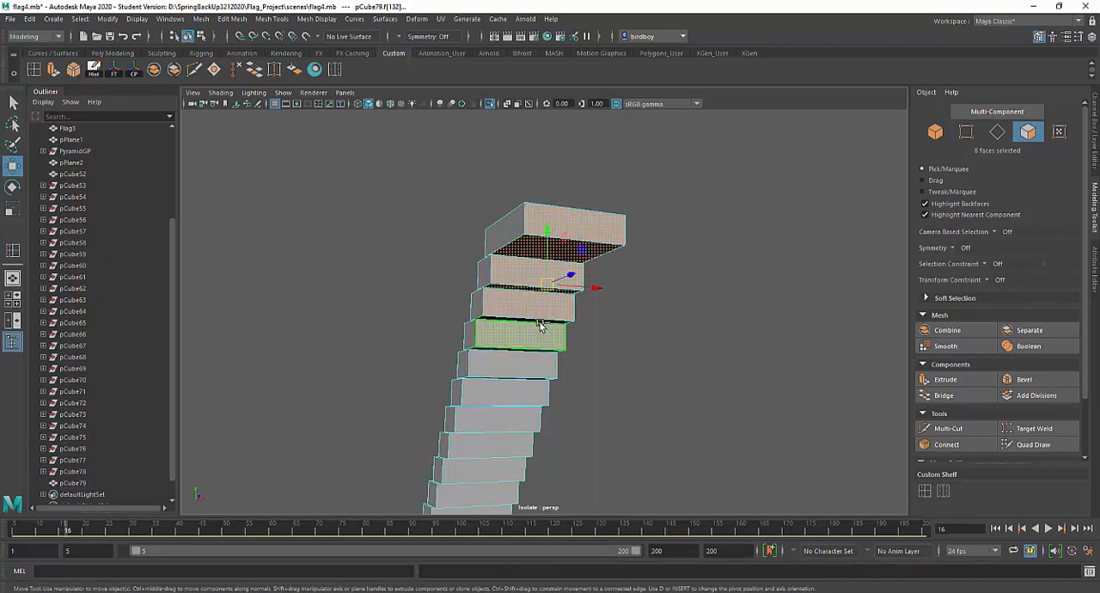
Add the back and underside faces of the next few stairs below the topmost ones to the face selection
left_click_drag(699, 381, 707, 335, "alt")
left_click(554, 256, "shift")
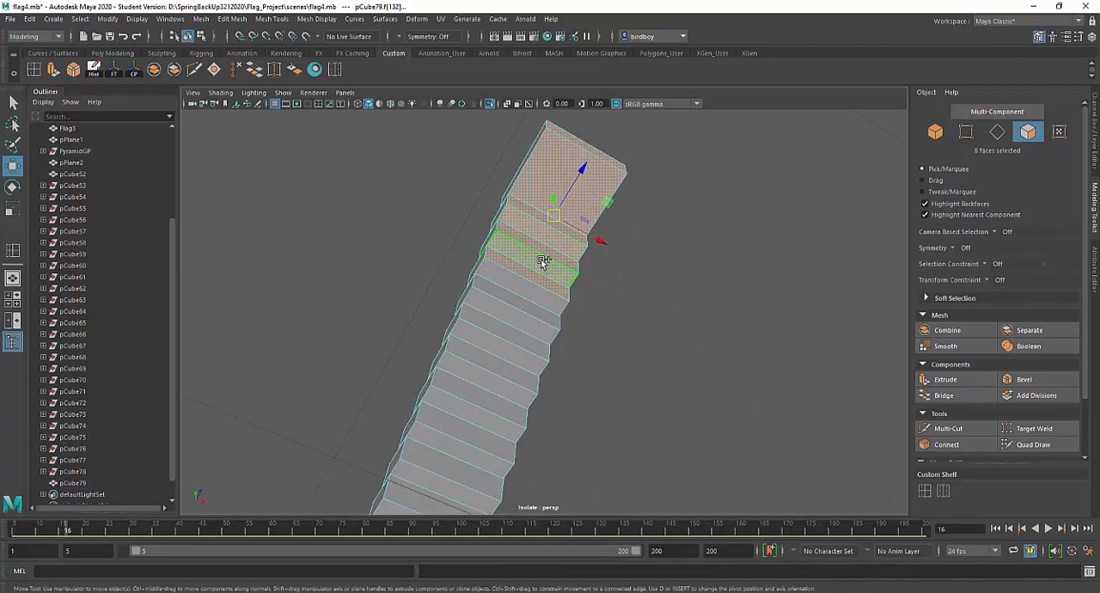
left_click(537, 300, "shift")
left_click(527, 318, "shift")
left_click(523, 328, "shift")
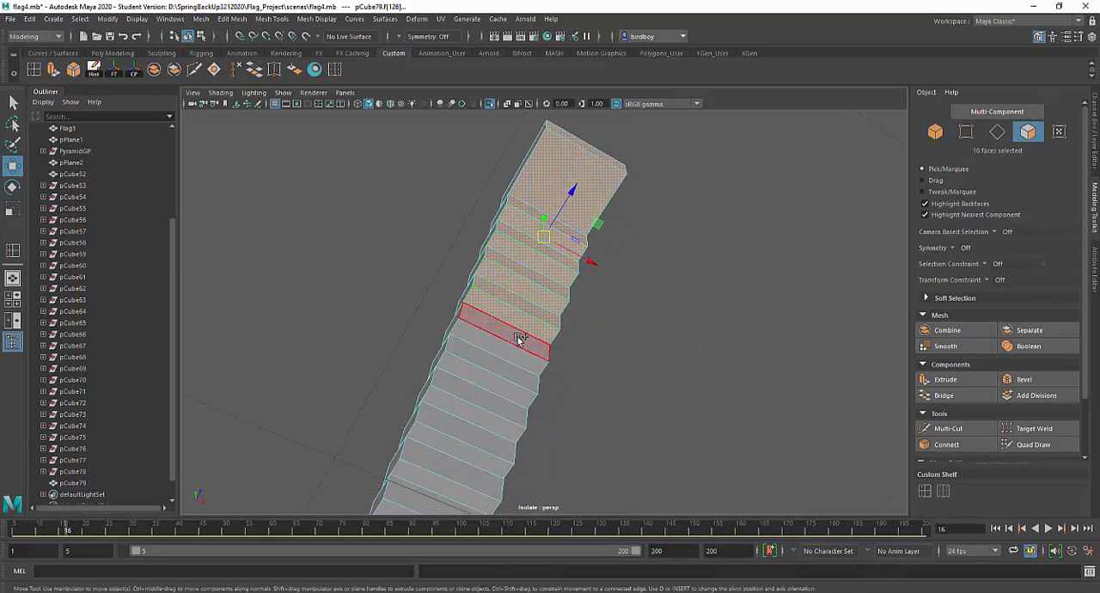
left_click(516, 344, "shift")
left_click(509, 351, "shift")
left_click(504, 367, "shift")
Extend the face selection with the back and underside faces of the stairs along the upper middle of the staircase
left_click_drag(559, 380, 665, 200, "alt")
left_click(560, 256, "shift")
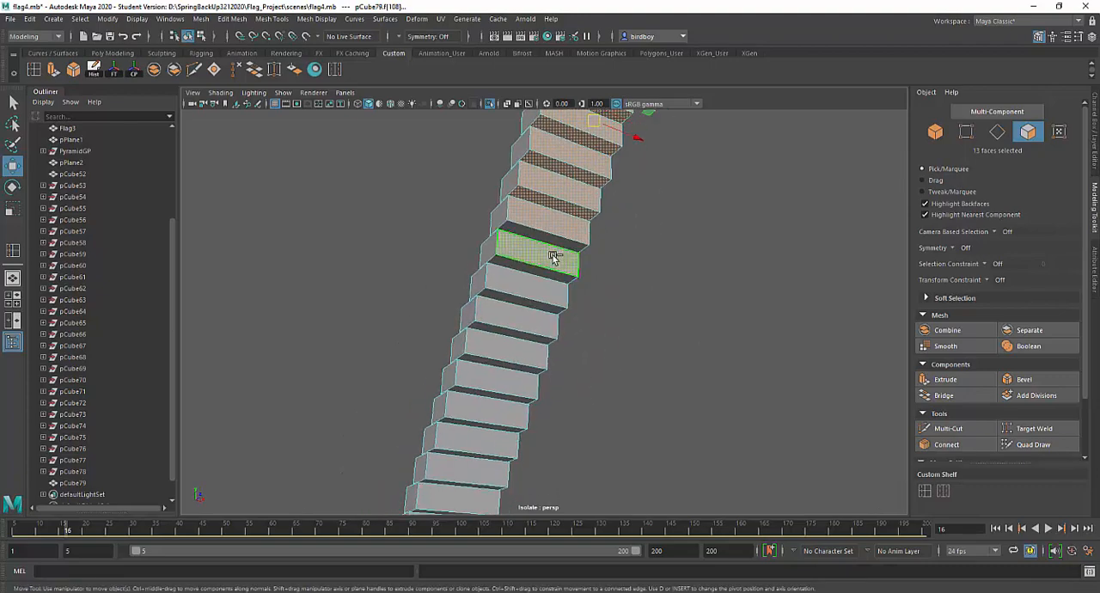
left_click(555, 246, "shift")
left_click(541, 277, "shift")
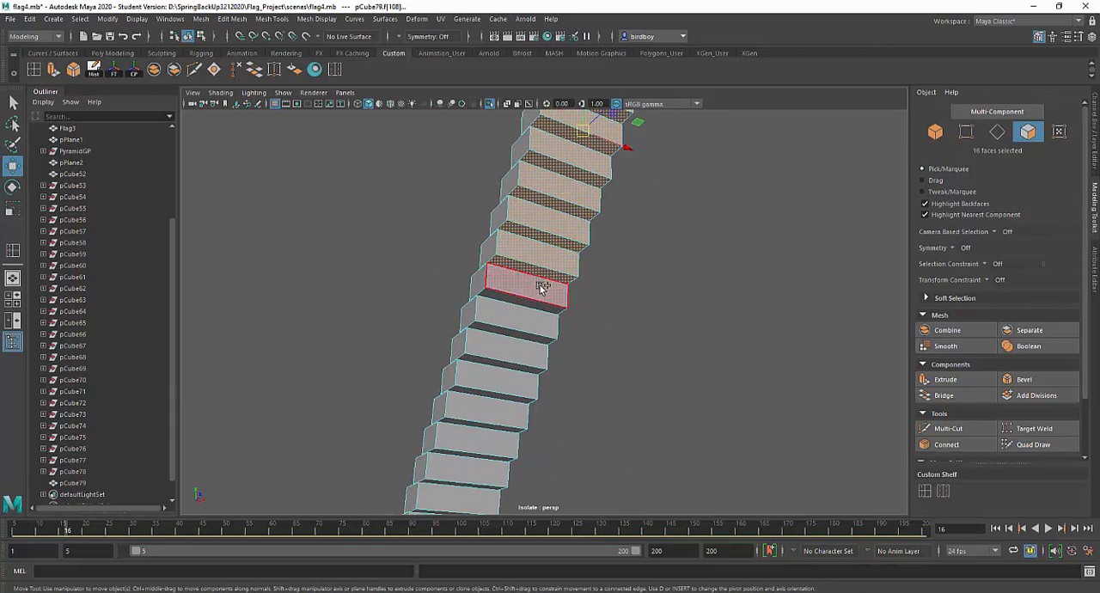
left_click(540, 296, "shift")
left_click(539, 303, "shift")
left_click(533, 318, "shift")
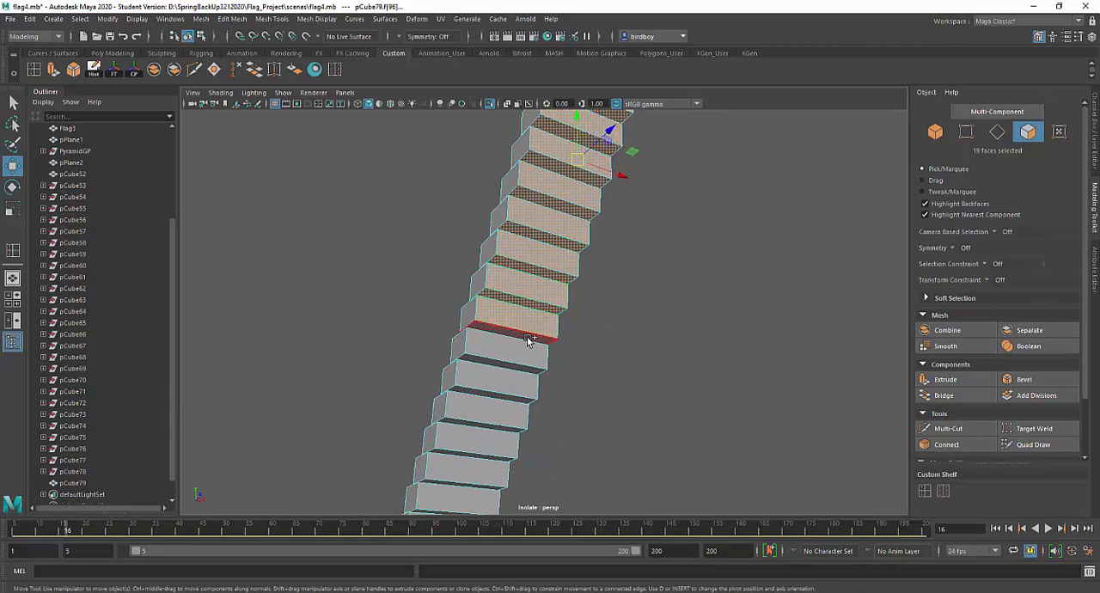
left_click(529, 335, "shift")
left_click(527, 347, "shift")
left_click(515, 364, "shift")
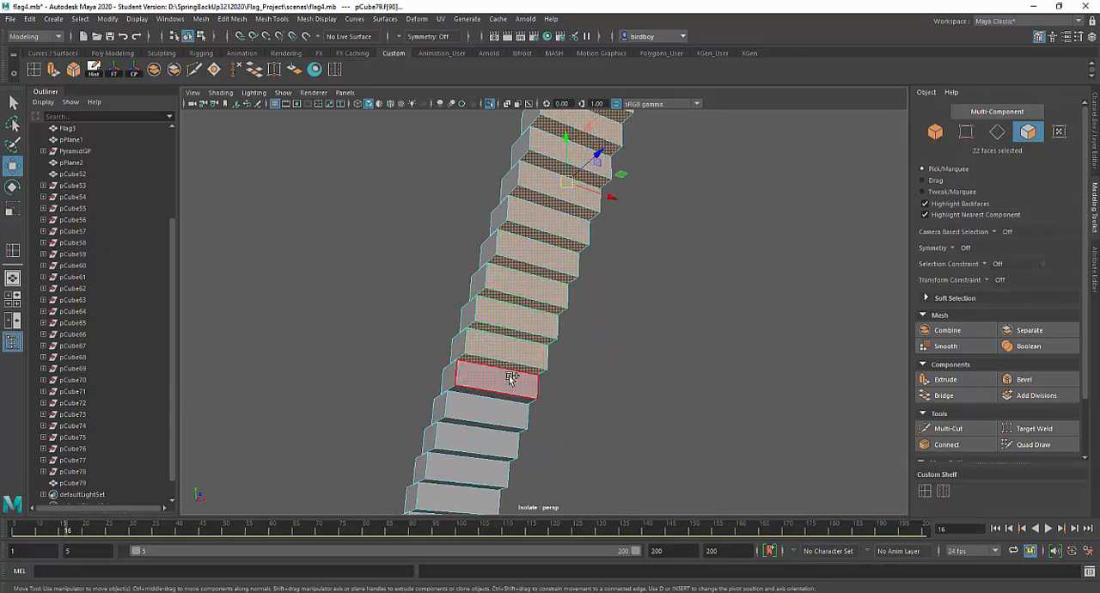
left_click(510, 378, "shift")
left_click(504, 396, "shift")
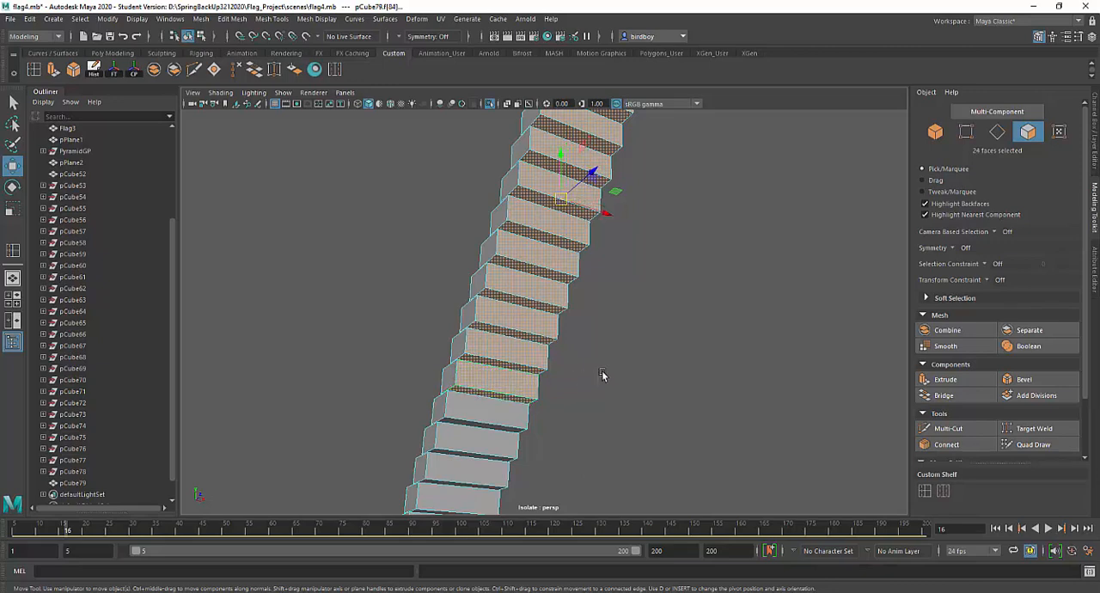
Add the back and underside faces of the remaining stairs to the selection, down to the bottommost stair
middle_click_drag(602, 375, 602, 212, "alt")
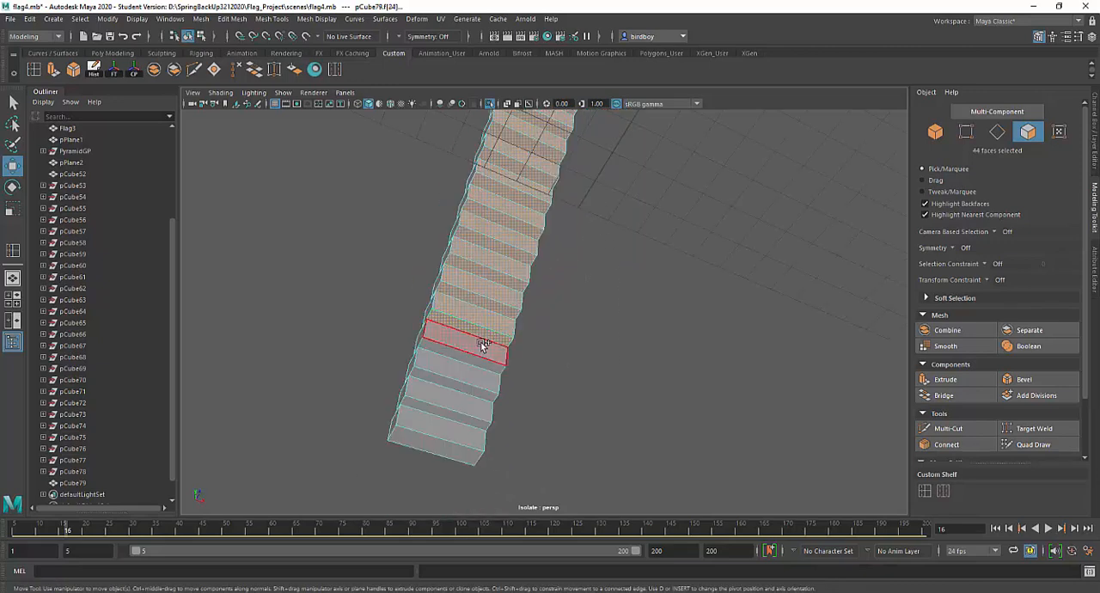
left_click(481, 342, "shift")
left_click(482, 362, "shift")
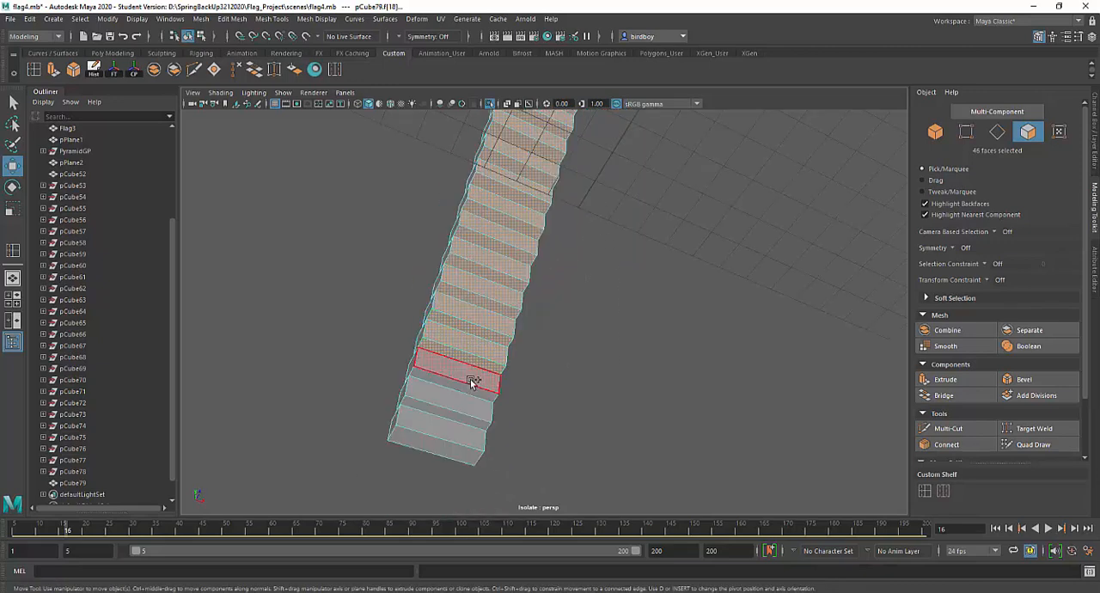
left_click(471, 378, "shift")
left_click(464, 391, "shift")
left_click(466, 403, "shift")
left_click(458, 416, "shift")
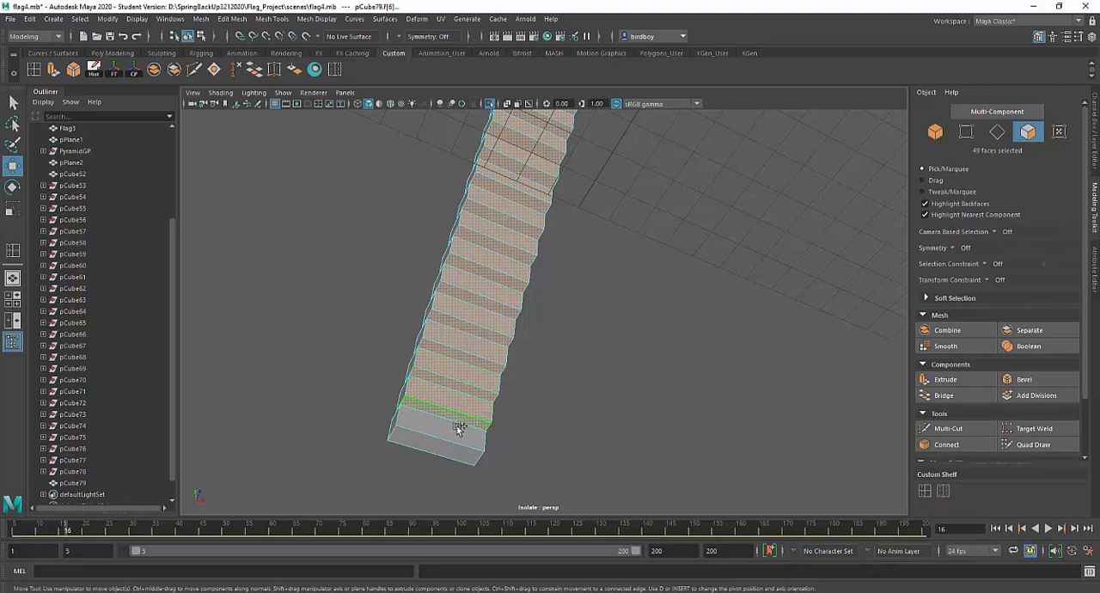
left_click(457, 429, "shift")
Delete the selected hidden back and underside faces from the staircase mesh
left_click_drag(629, 350, 427, 388, "alt")
left_click_drag(579, 359, 596, 381, "alt")
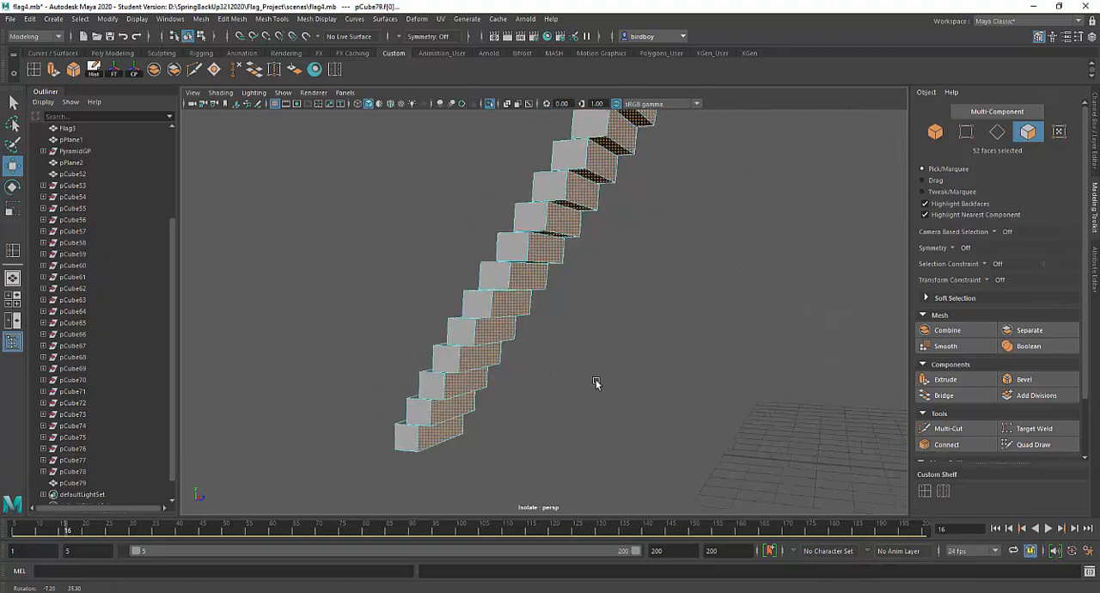
right_click_drag(596, 381, 550, 209, "alt")
middle_click_drag(550, 208, 588, 376, "alt")
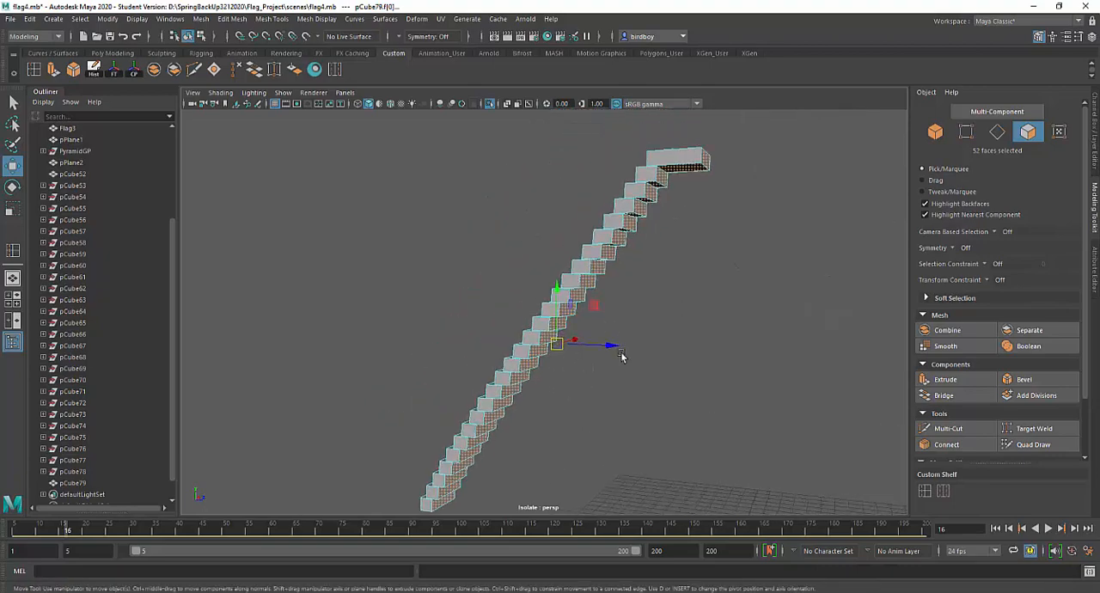
left_click(623, 356)
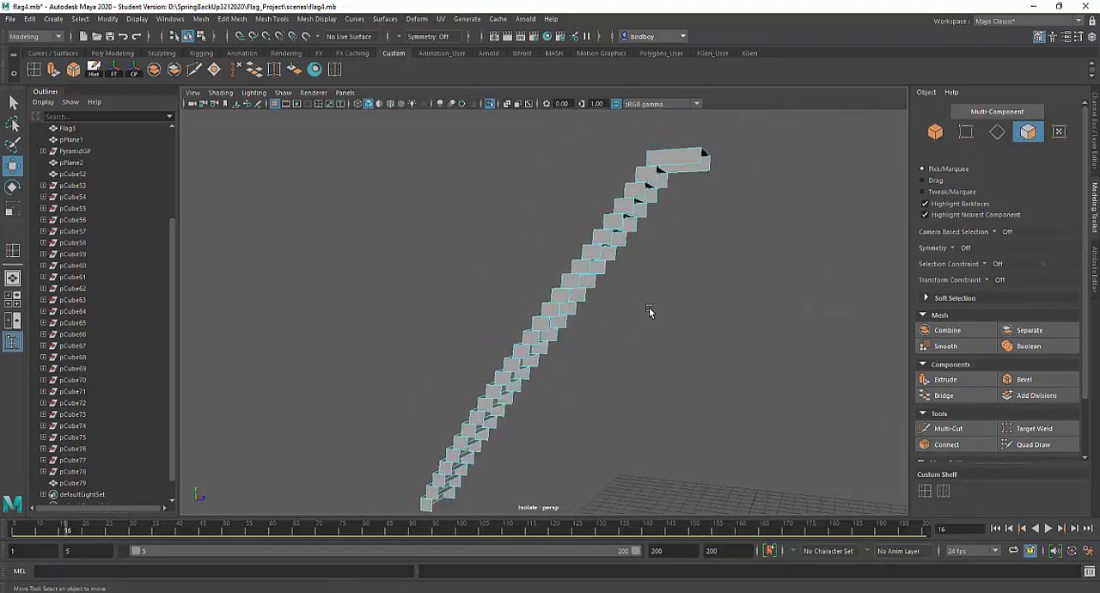
left_click_drag(649, 311, 642, 278, "alt")
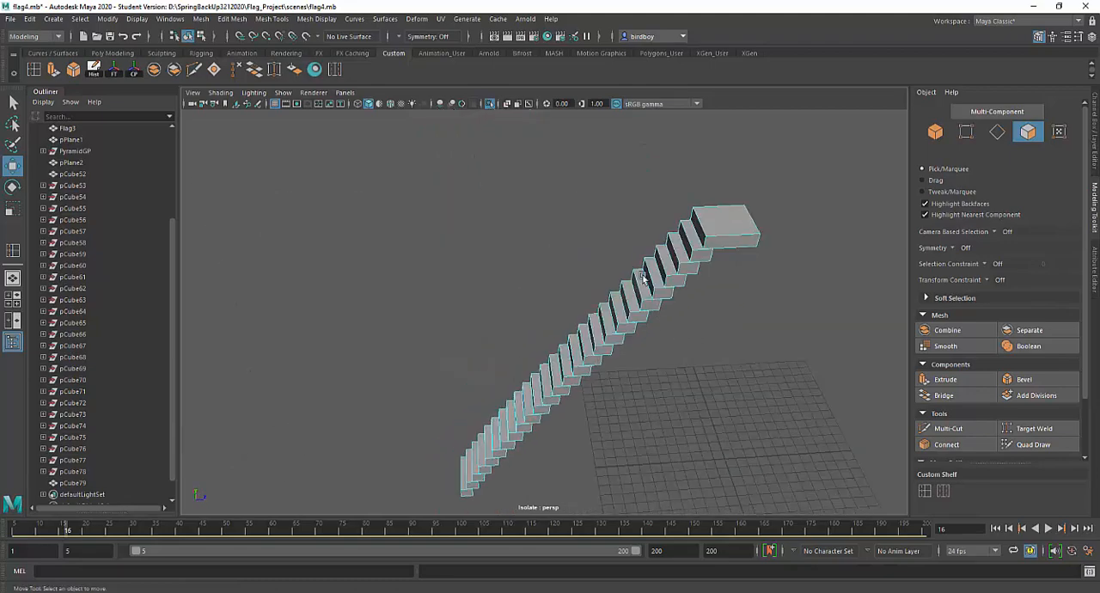
Select the whole staircase mesh in object mode and bevel its edges with a Fraction of 0.1
right_click_drag(657, 262, 713, 249)
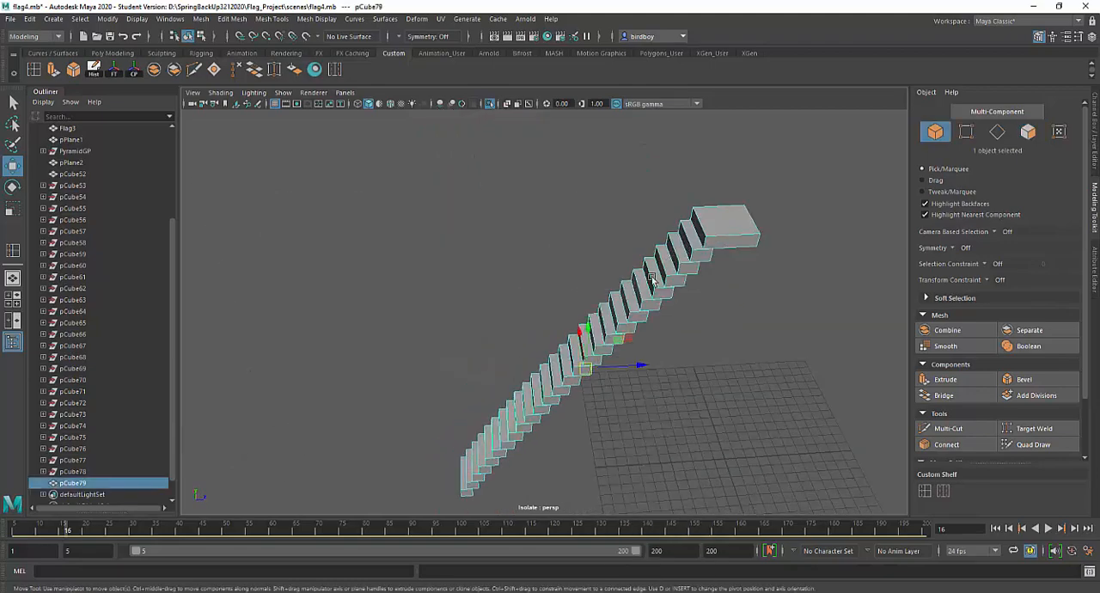
left_click_drag(651, 279, 796, 290, "alt")
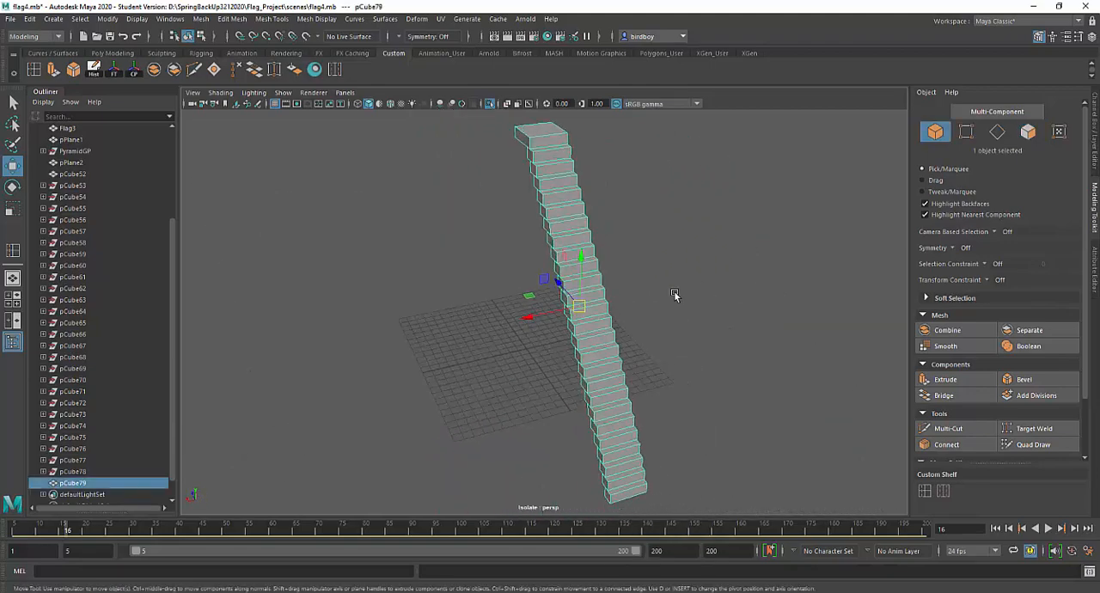
left_click_drag(675, 293, 653, 363, "alt")
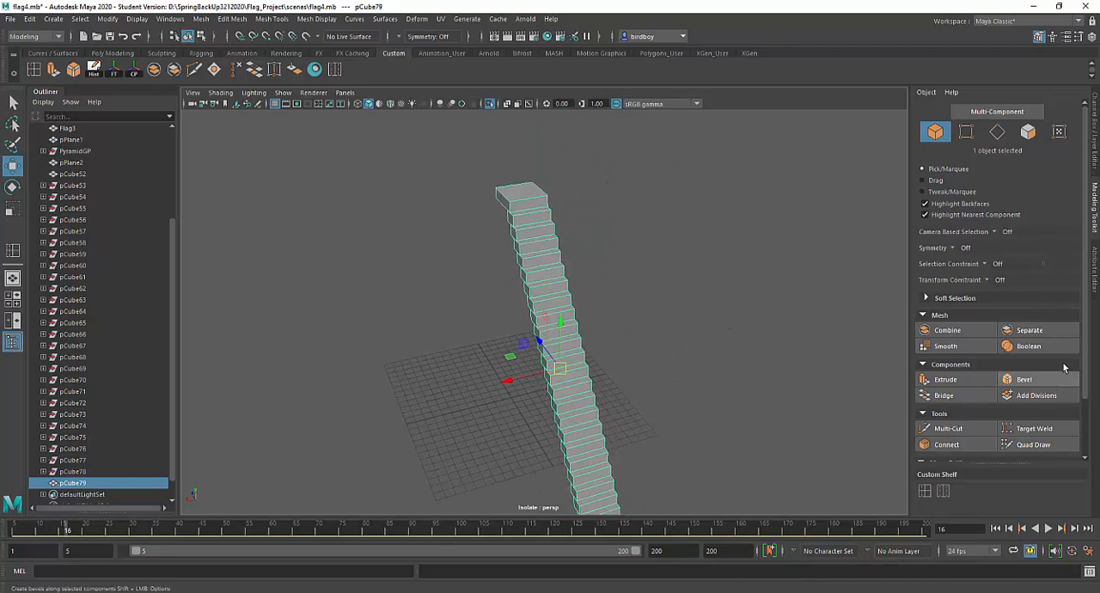
left_click(1043, 383)
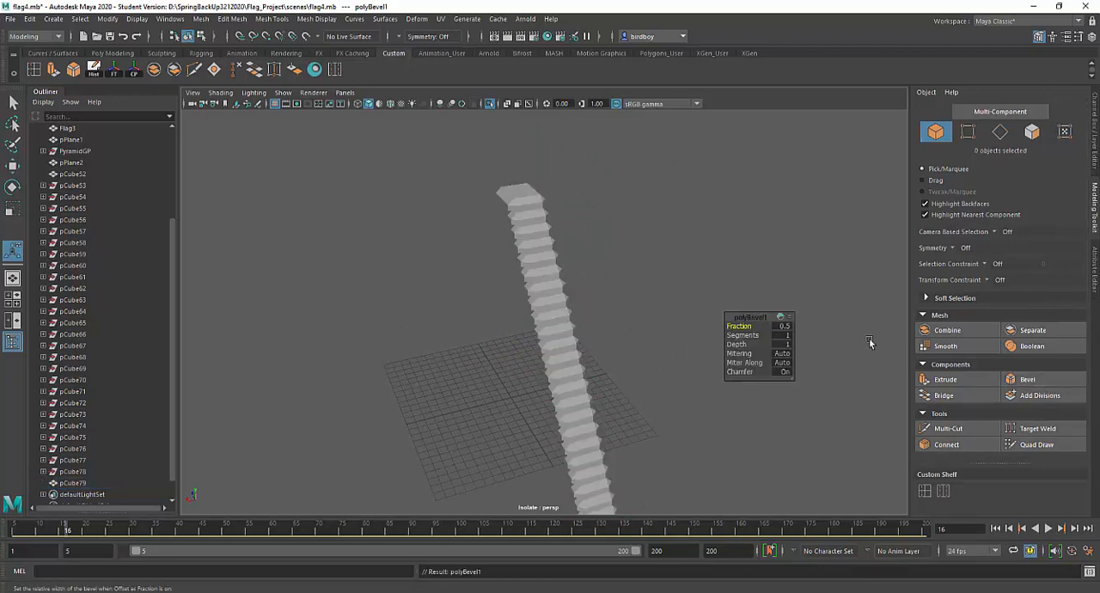
left_click(789, 326)
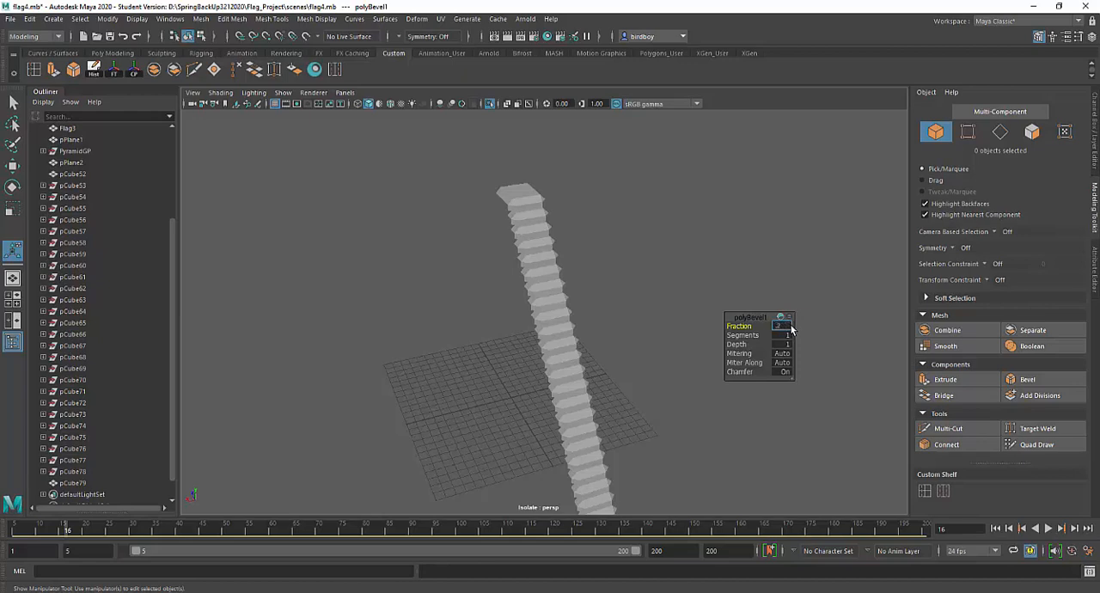
key("Return")
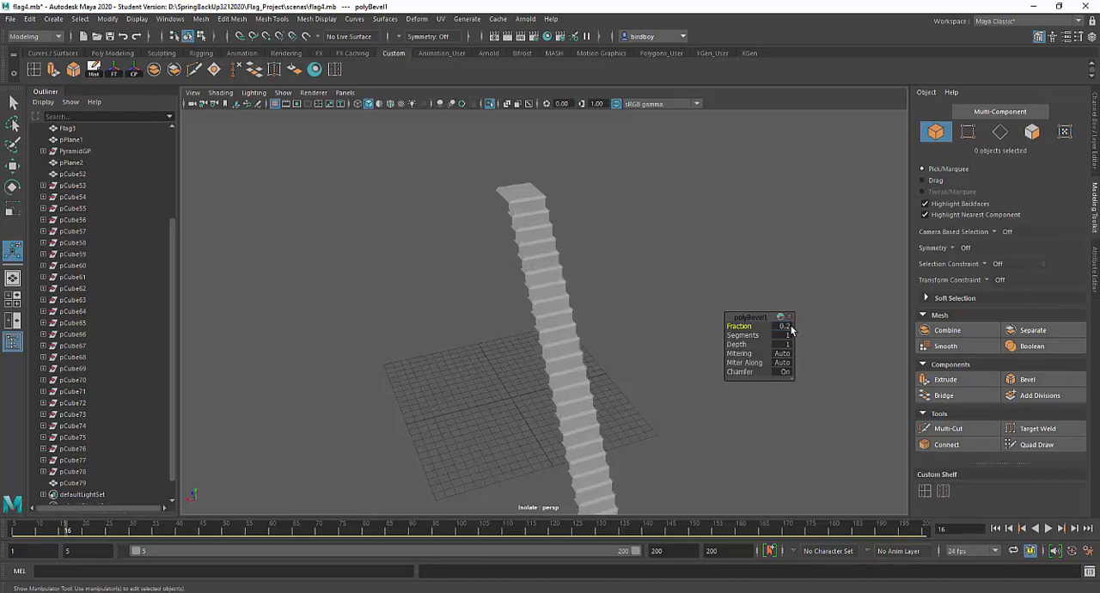
left_click(790, 327)
key("Return")
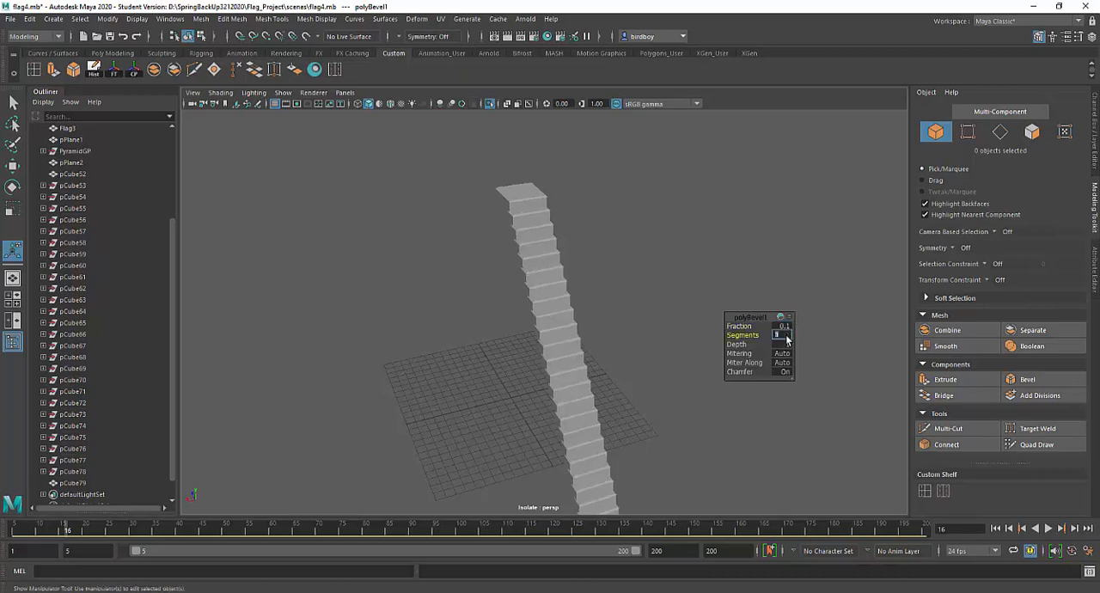
key("Return")
Deselect the beveled staircase and turn off isolation so the whole pyramid scene shows again
left_click(560, 341)
left_click_drag(688, 275, 628, 282, "alt")
left_click(650, 296)
left_click_drag(655, 314, 628, 347, "alt")
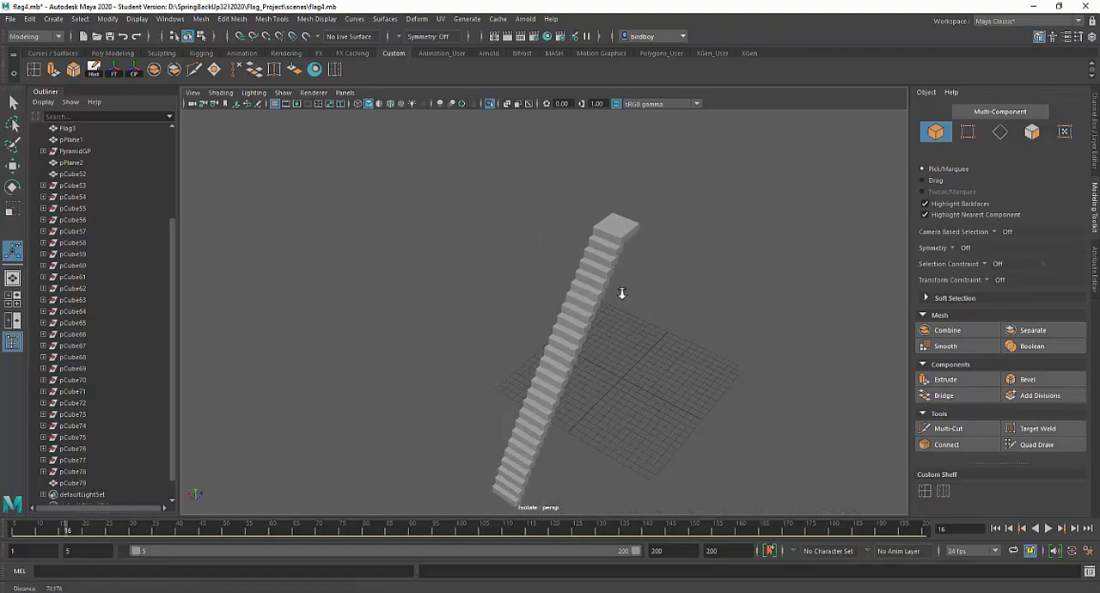
left_click(489, 104)
right_click_drag(707, 345, 601, 238, "alt")
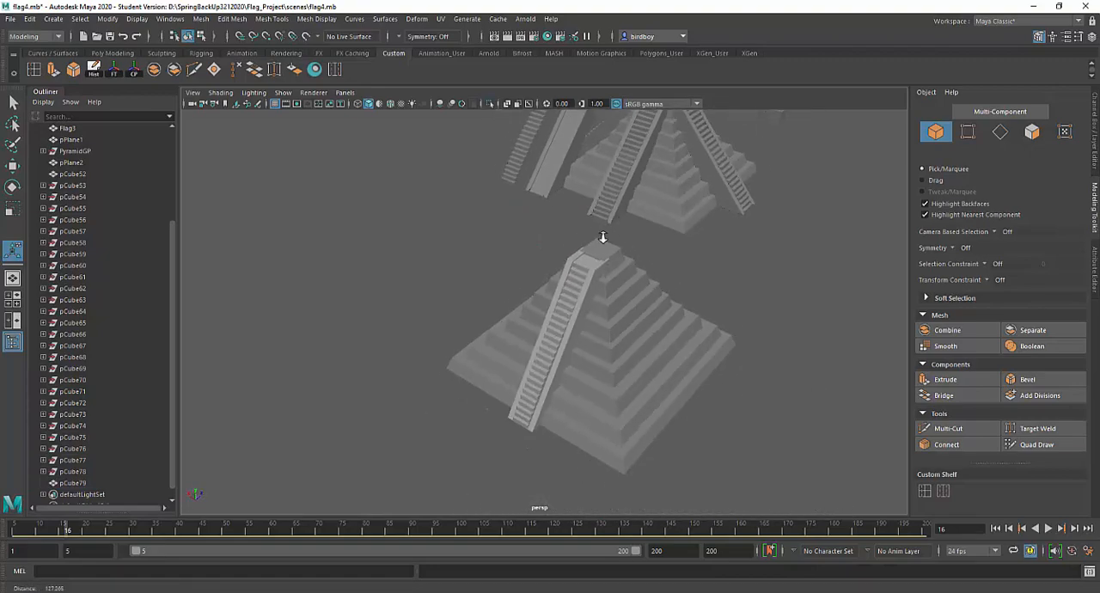
left_click_drag(601, 238, 652, 288, "alt")
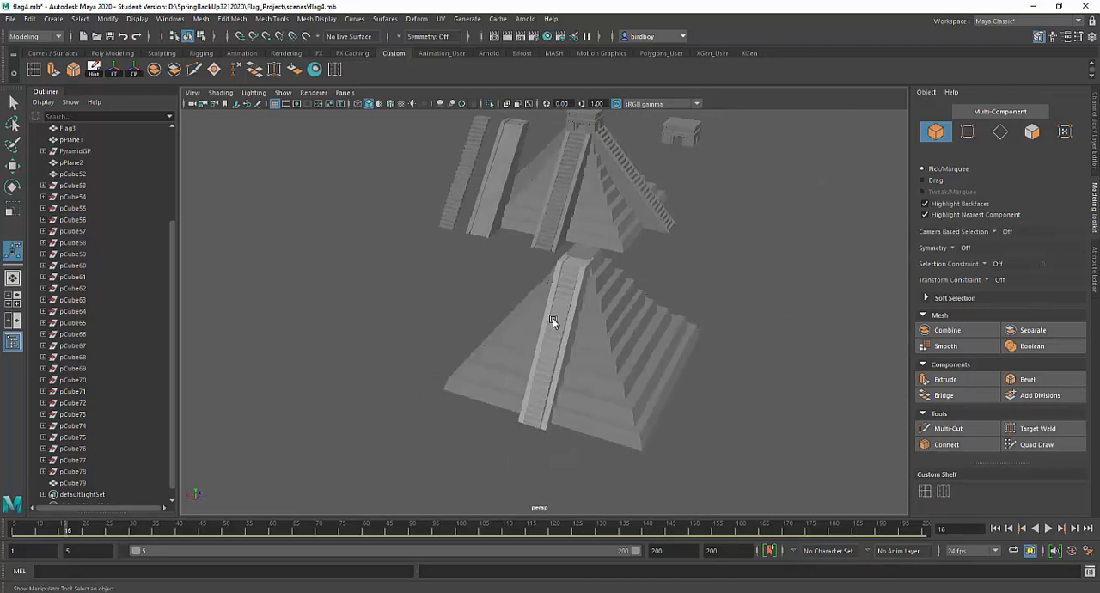
Select the ramp around the stairs, freeze its transformations and center its pivot
left_click(568, 336)
left_click_drag(613, 361, 567, 321, "alt")
right_click_drag(567, 322, 627, 422, "alt")
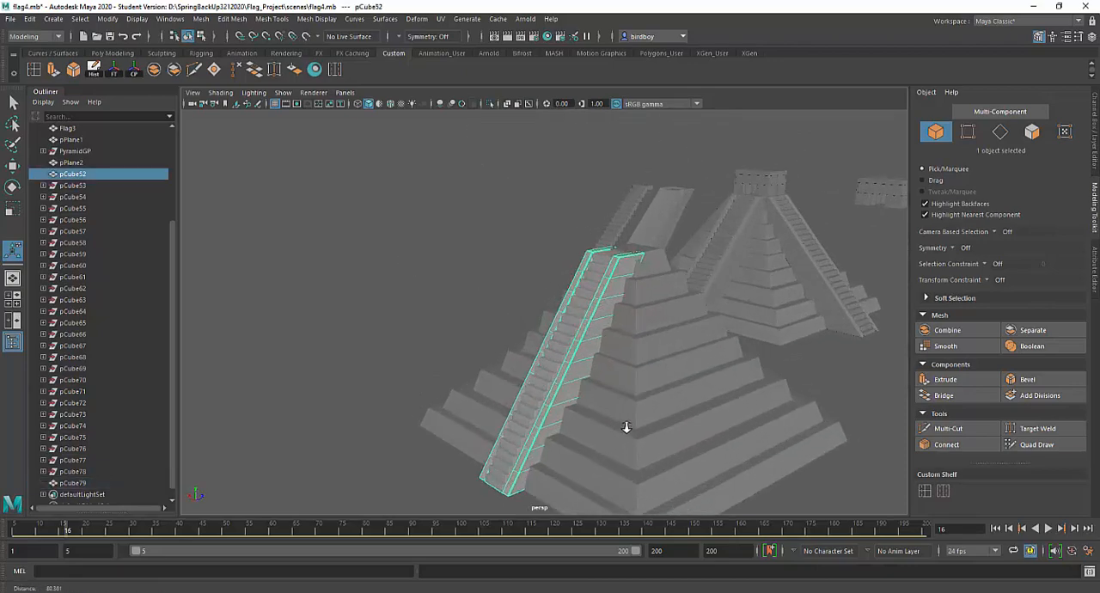
left_click_drag(627, 421, 643, 405, "alt")
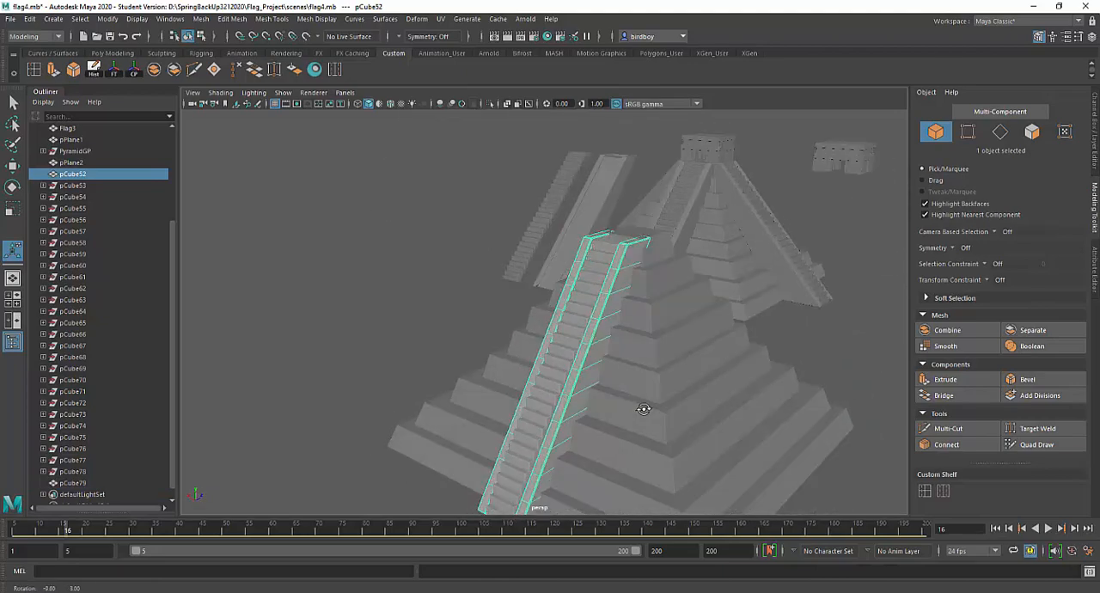
scroll(611, 355, "down", 2)
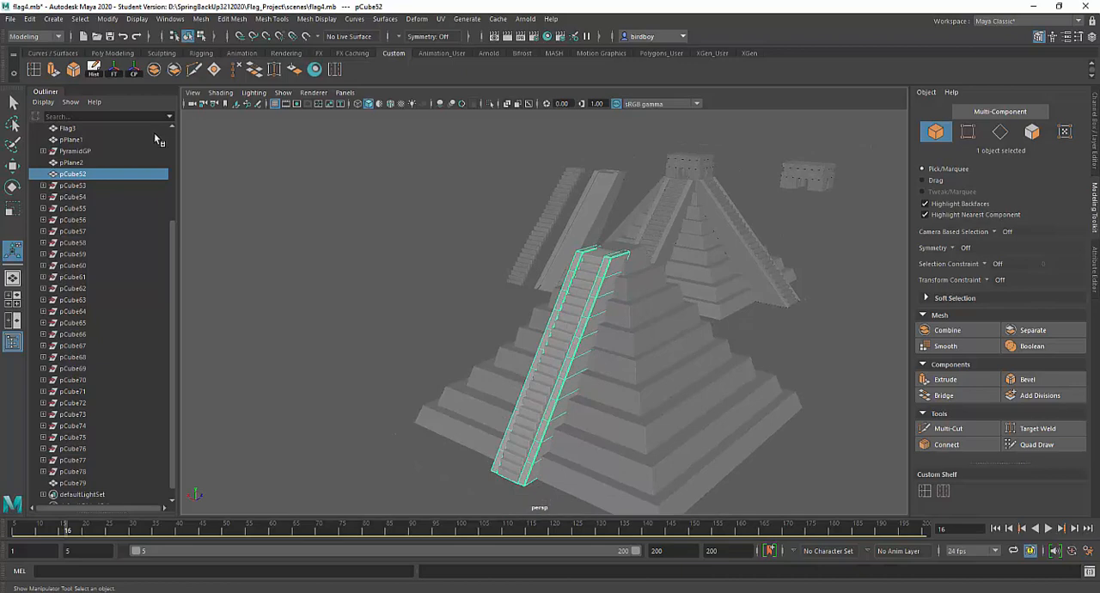
left_click(114, 74)
left_click(139, 75)
Select the staircase mesh, delete its construction history and center its pivot
left_click(561, 323)
left_click(95, 74)
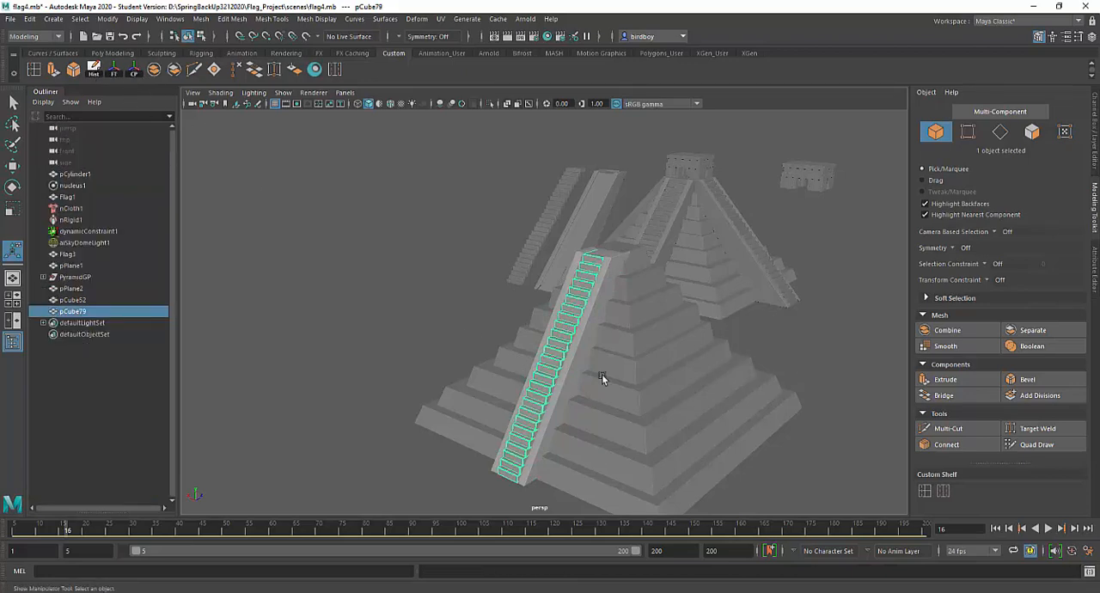
left_click(31, 19)
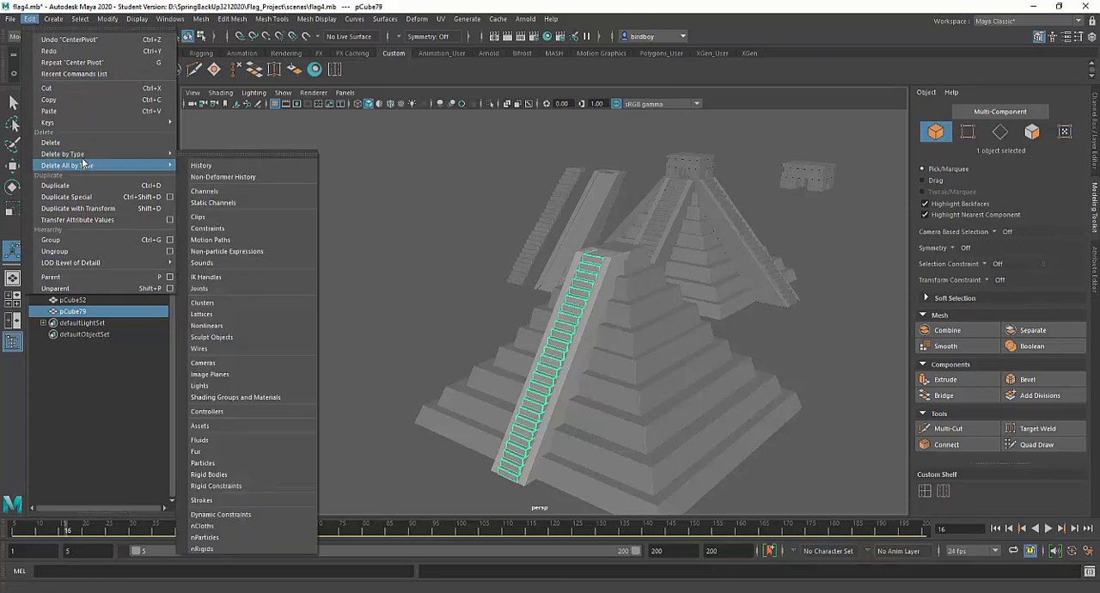
mouse_move(90, 154)
left_click(198, 155)
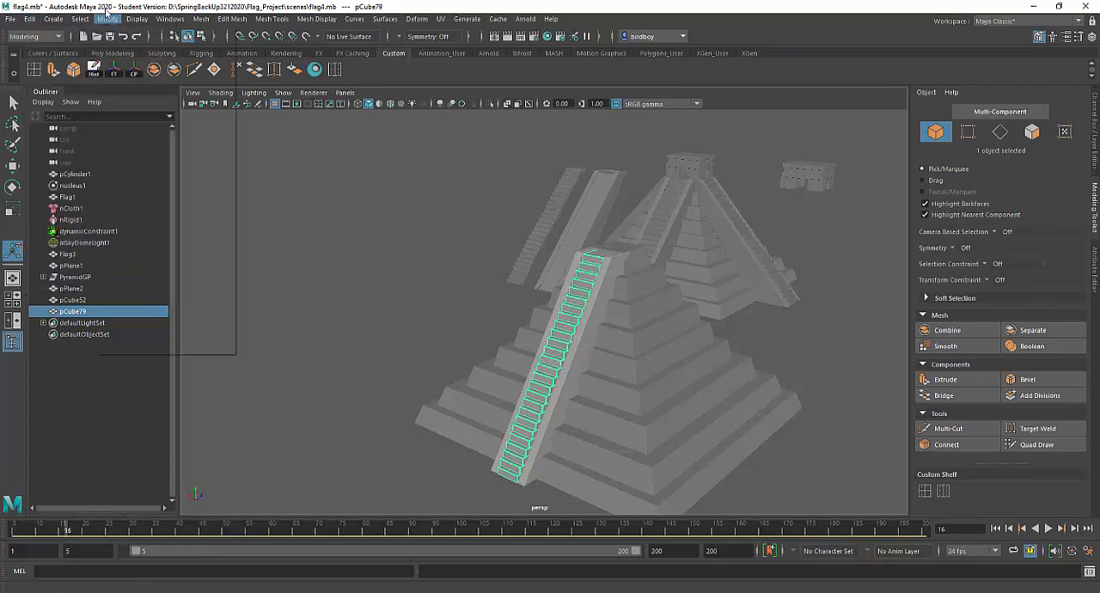
left_click(108, 19)
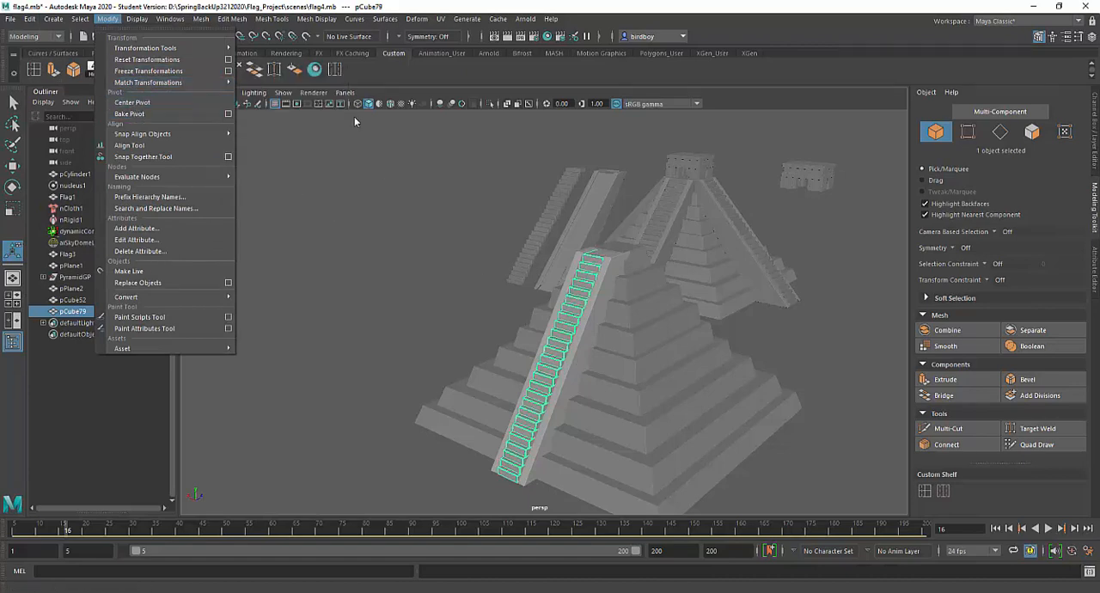
left_click(602, 368)
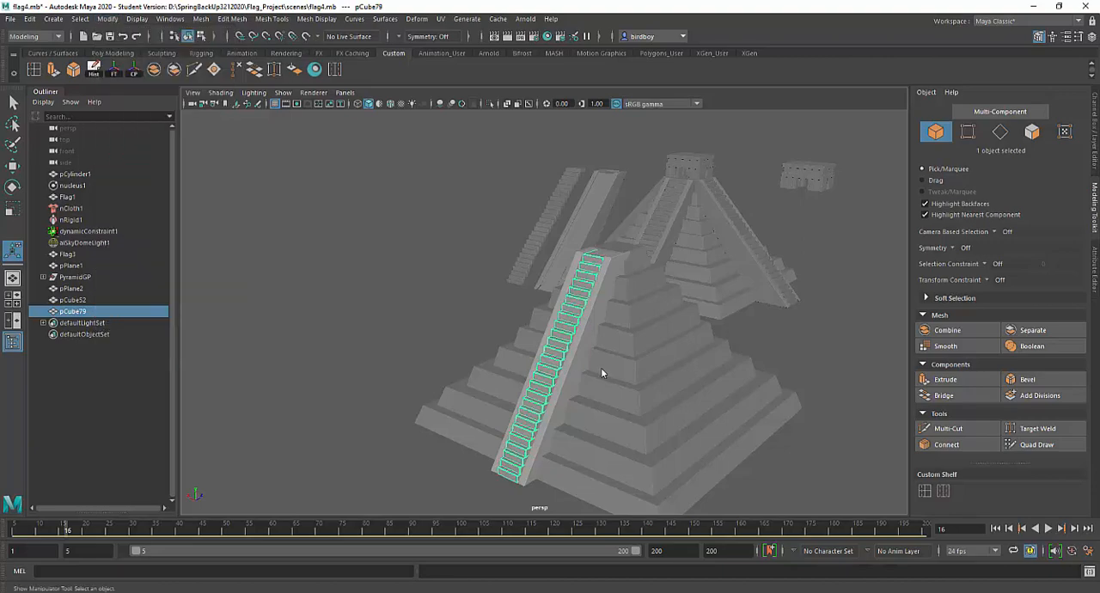
Inspect the staircase mesh up close and display its transform attributes
left_click_drag(601, 368, 560, 354, "alt")
right_click_drag(559, 354, 642, 403, "alt")
middle_click_drag(621, 353, 594, 330, "alt")
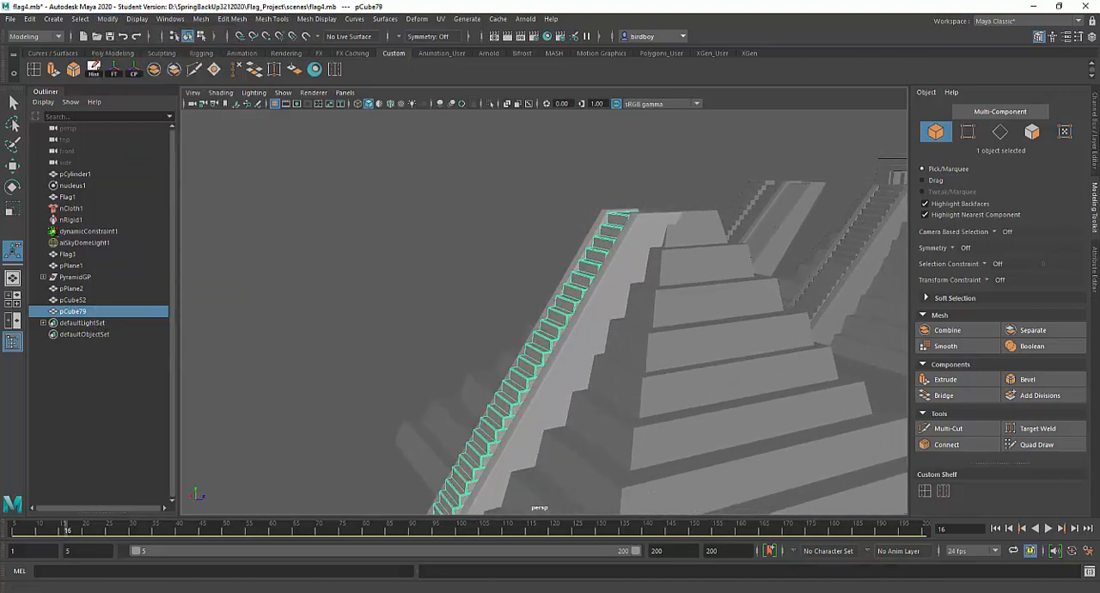
left_click(1095, 138)
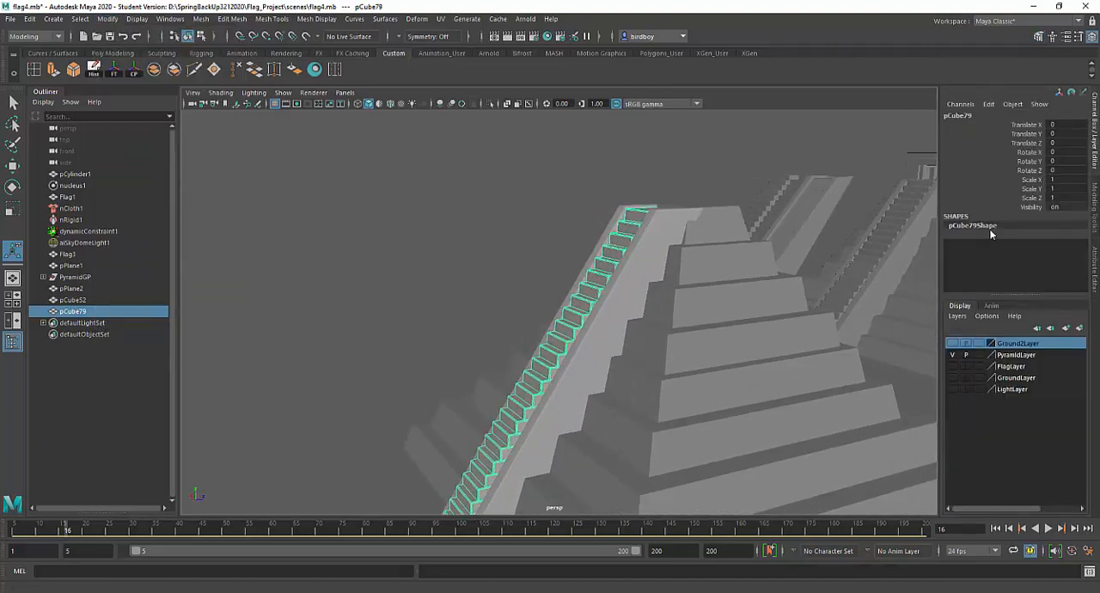
Add the ramp to the staircase selection and group the two objects together
left_click_drag(590, 350, 635, 358, "alt")
right_click_drag(636, 359, 563, 271, "alt")
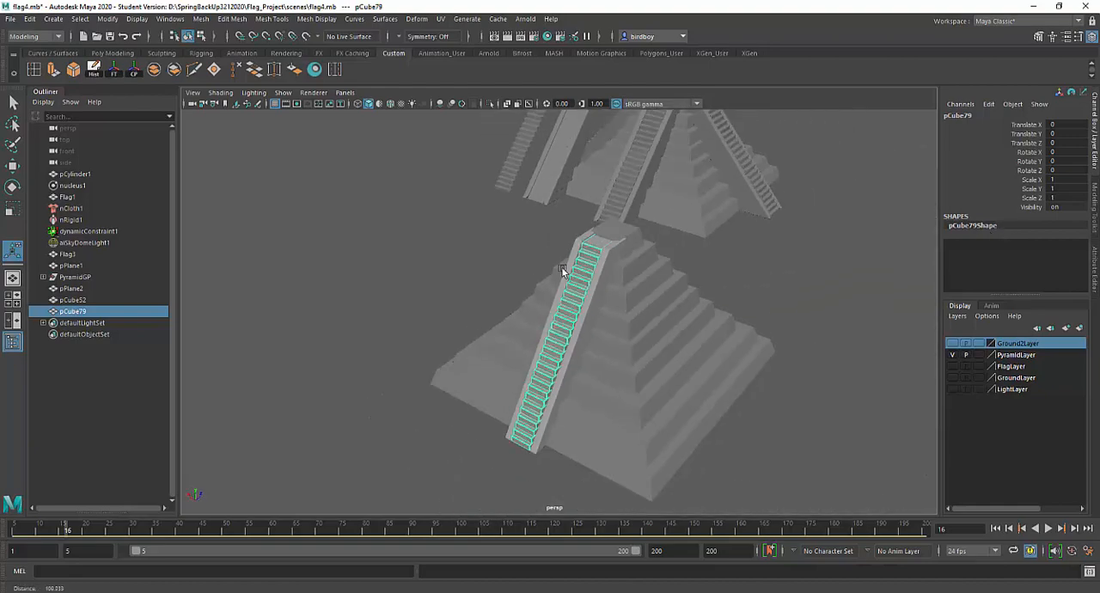
mouse_move(563, 271)
left_mouse_down("alt")
mouse_move(557, 263)
mouse_move(577, 279)
left_mouse_up("alt")
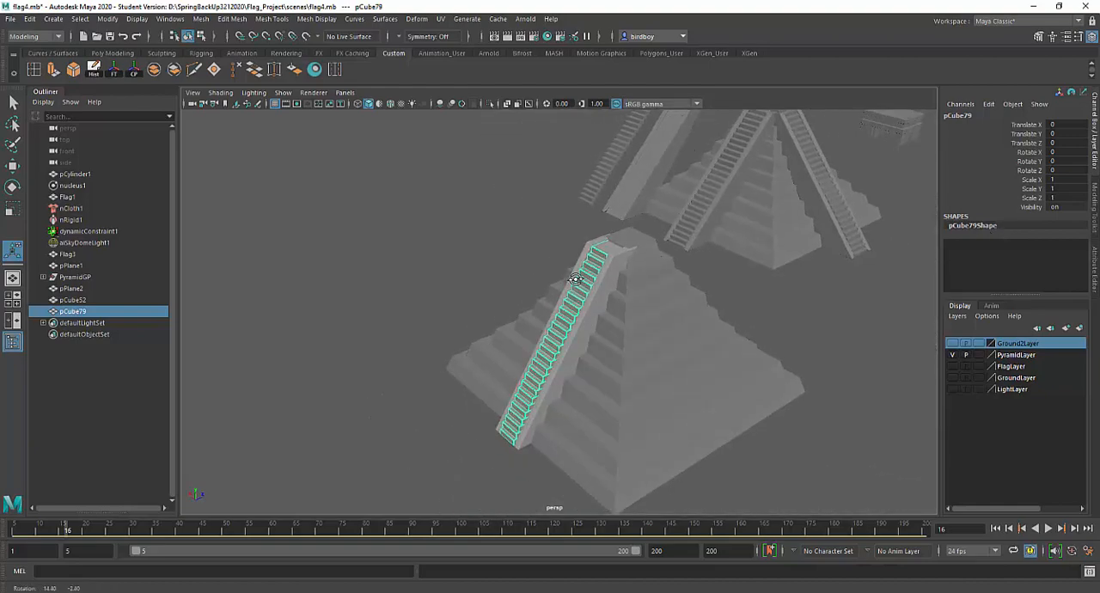
left_click(582, 321, "shift")
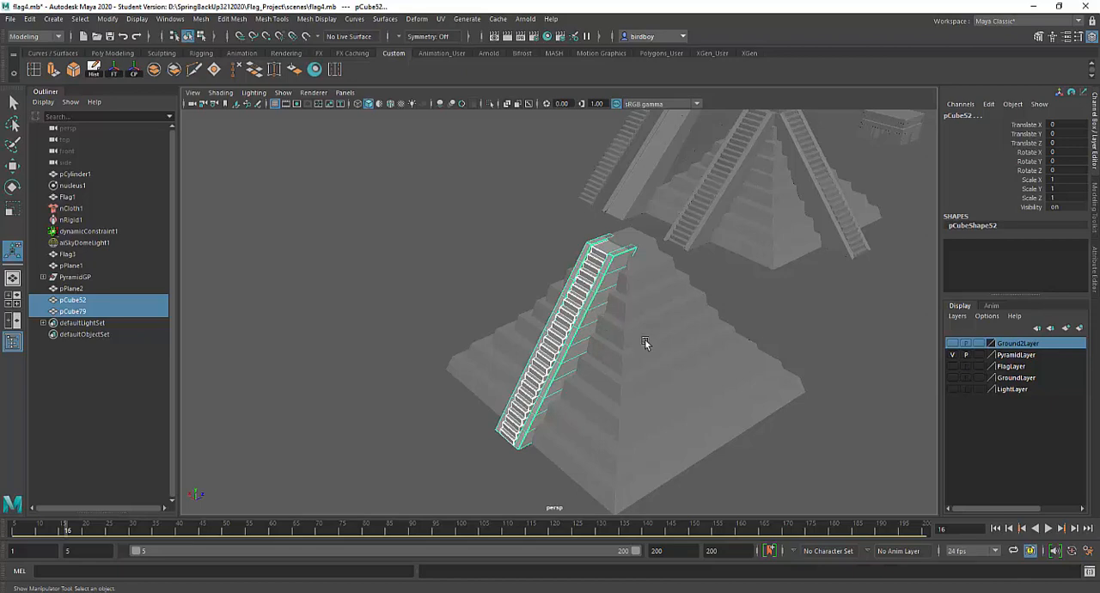
key("ctrl+g")
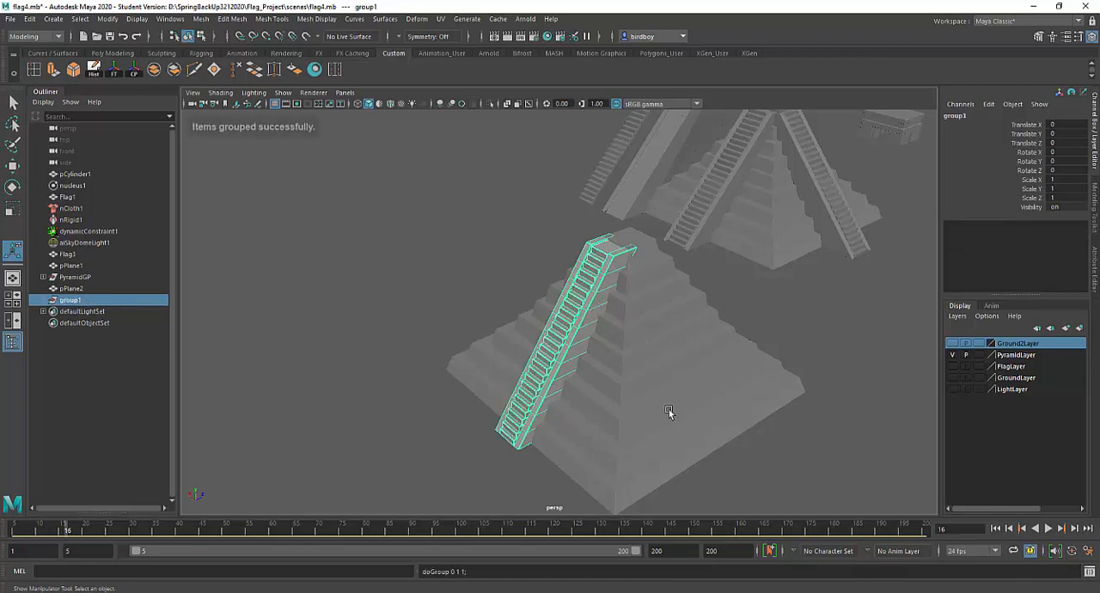
Check the pivot position of the stair-and-ramp group against the pyramid in wireframe, and return to shaded display
key("4")
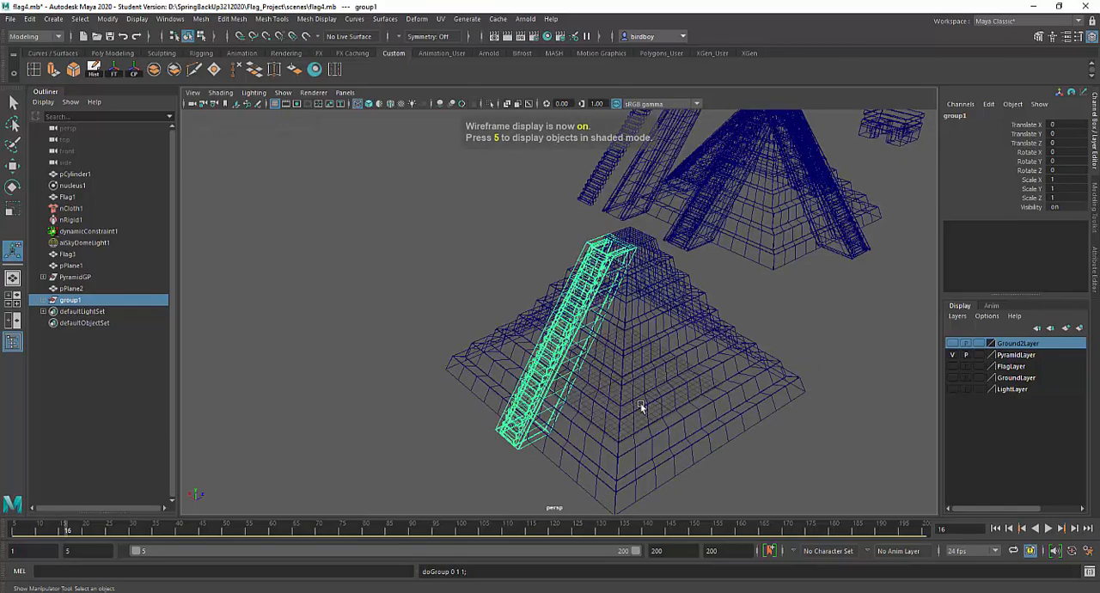
key("w")
left_click_drag(725, 421, 519, 404, "alt")
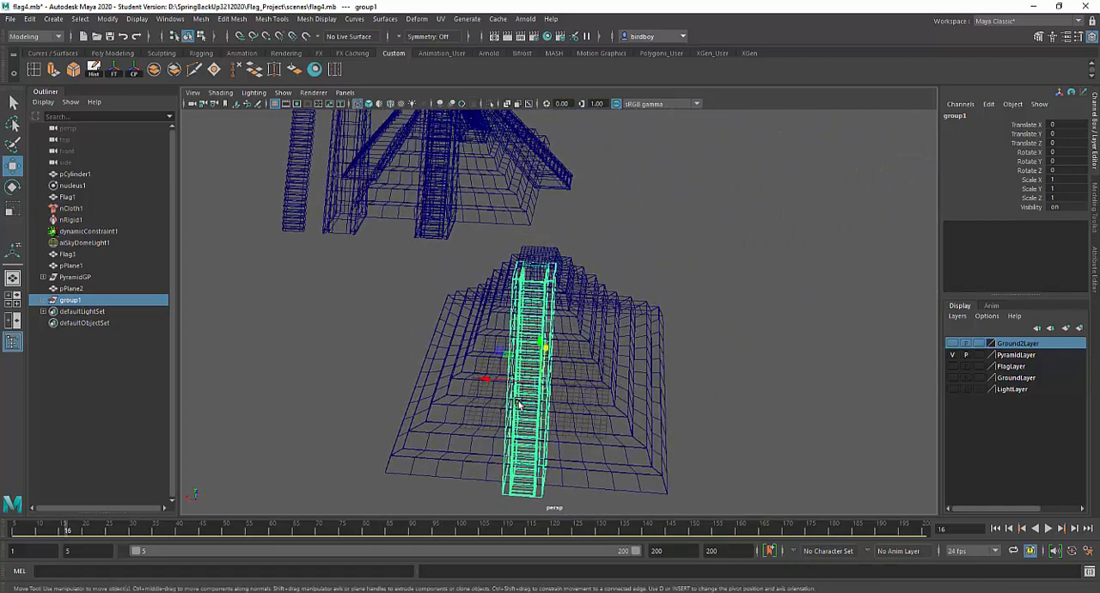
left_click_drag(683, 381, 705, 378, "alt")
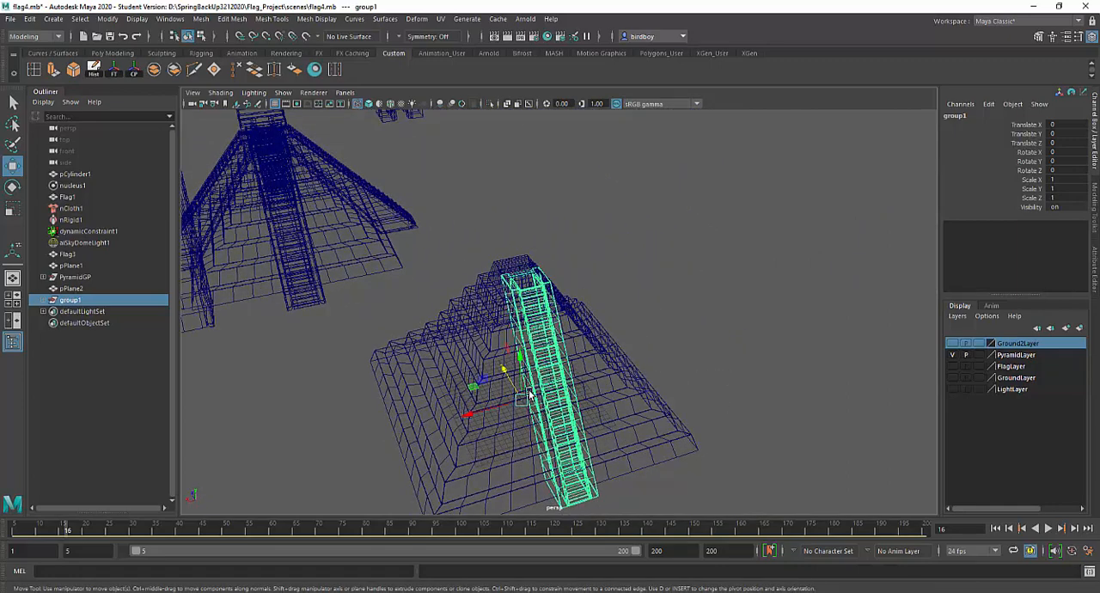
key("5")
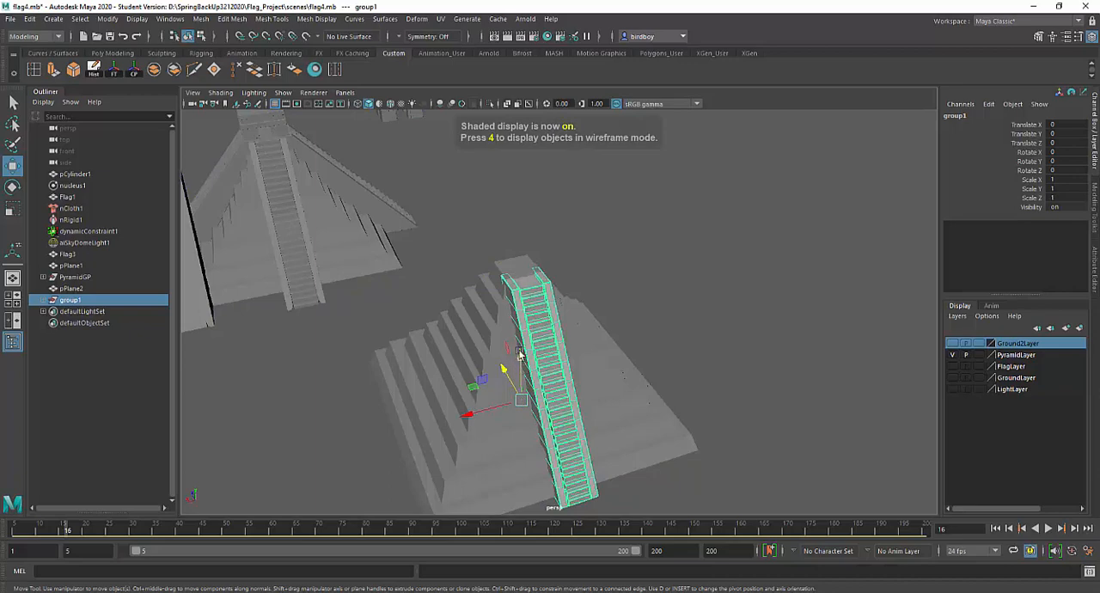
Use Duplicate Special to make 3 instances of the stair-and-ramp group, each rotated 90 degrees in Y around the pyramid
left_click(30, 19)
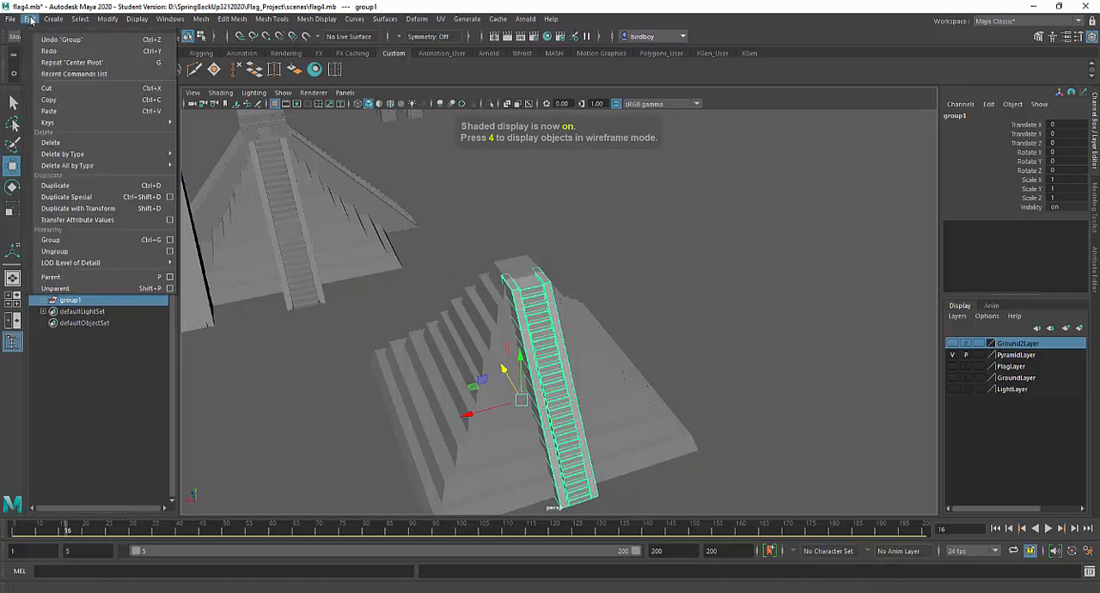
left_click(169, 196)
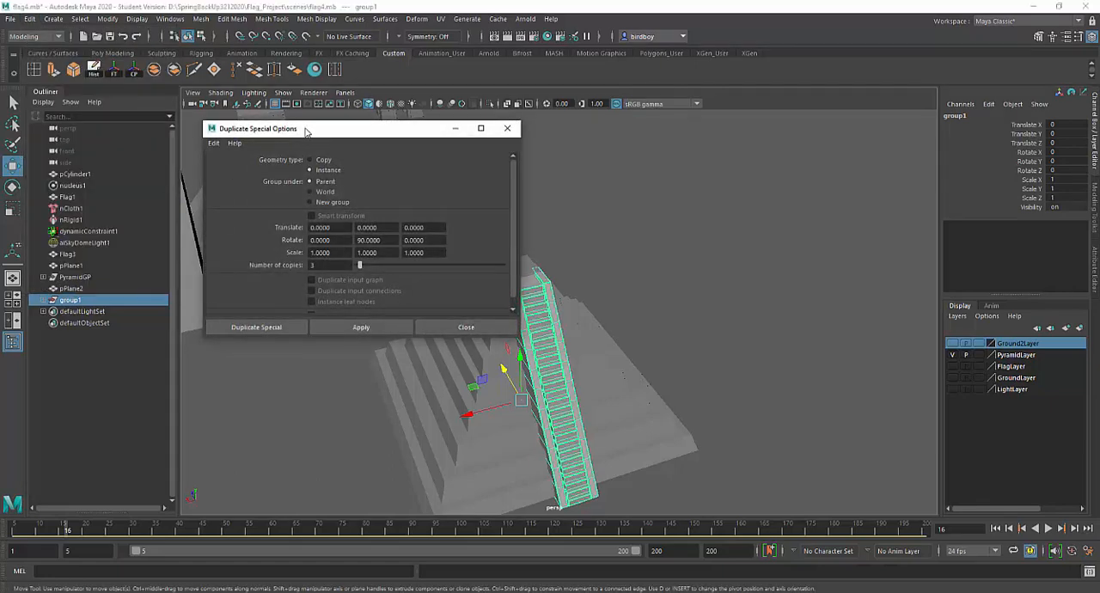
left_click_drag(304, 129, 253, 154)
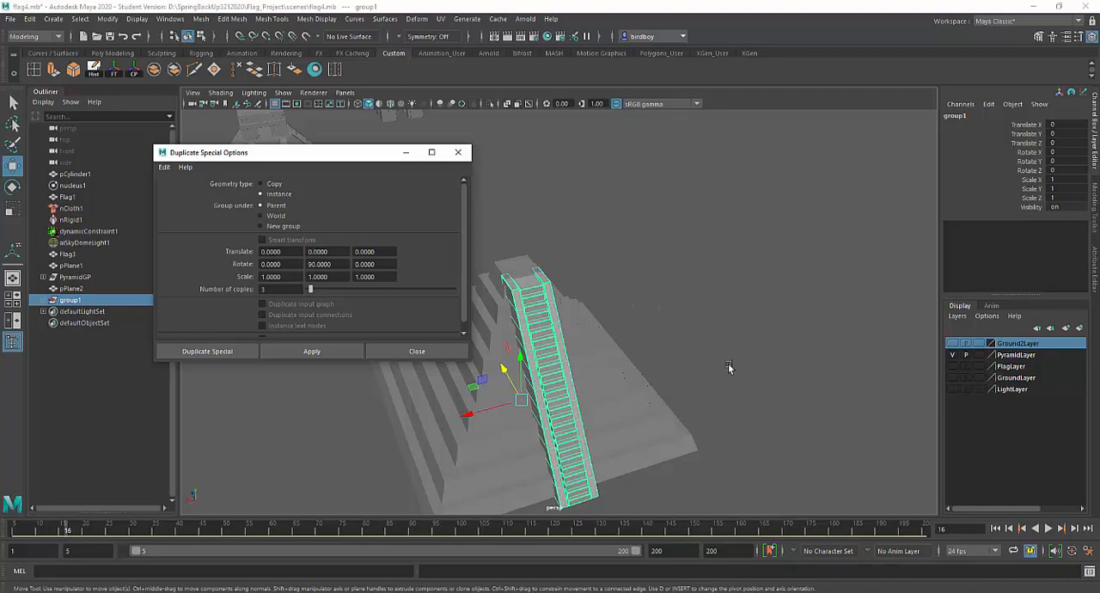
mouse_move(729, 370)
left_mouse_down("alt")
mouse_move(624, 348)
mouse_move(704, 301)
mouse_move(709, 371)
left_mouse_up("alt")
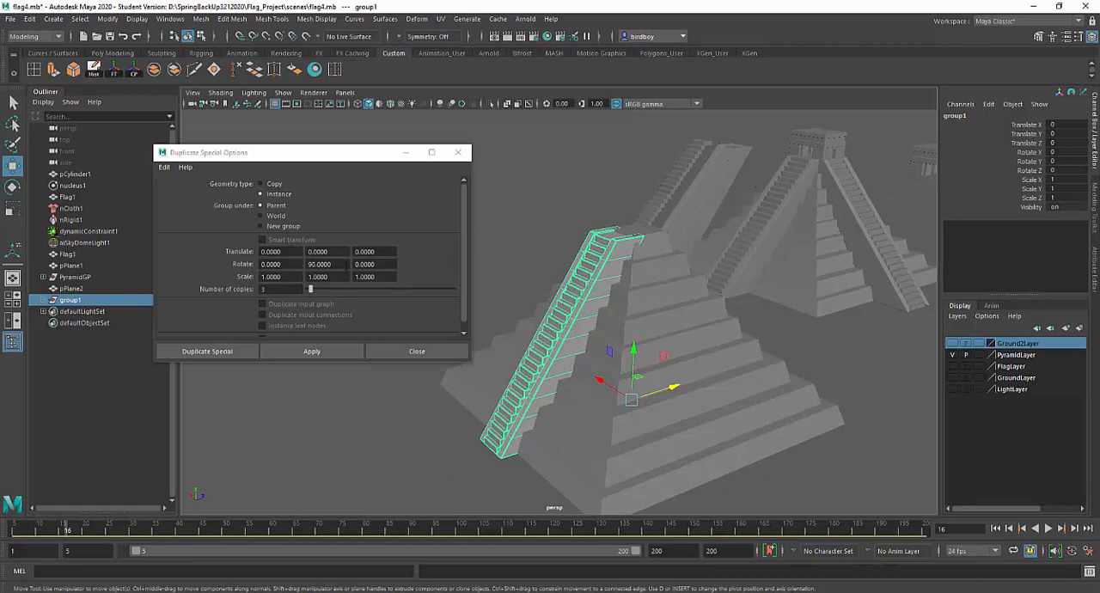
left_click_drag(347, 266, 275, 265)
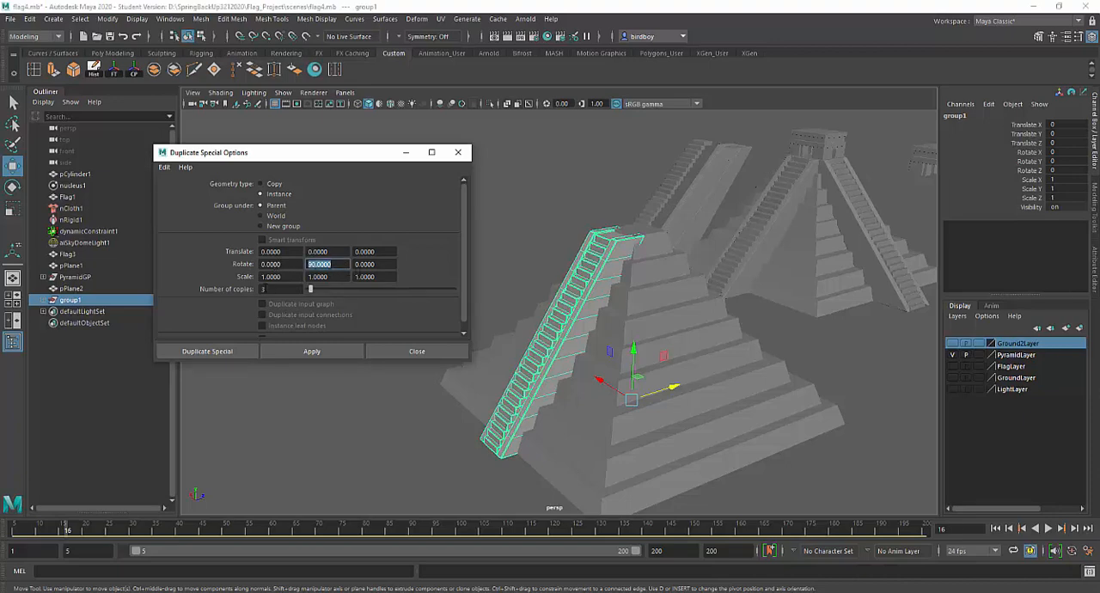
left_click_drag(265, 289, 259, 290)
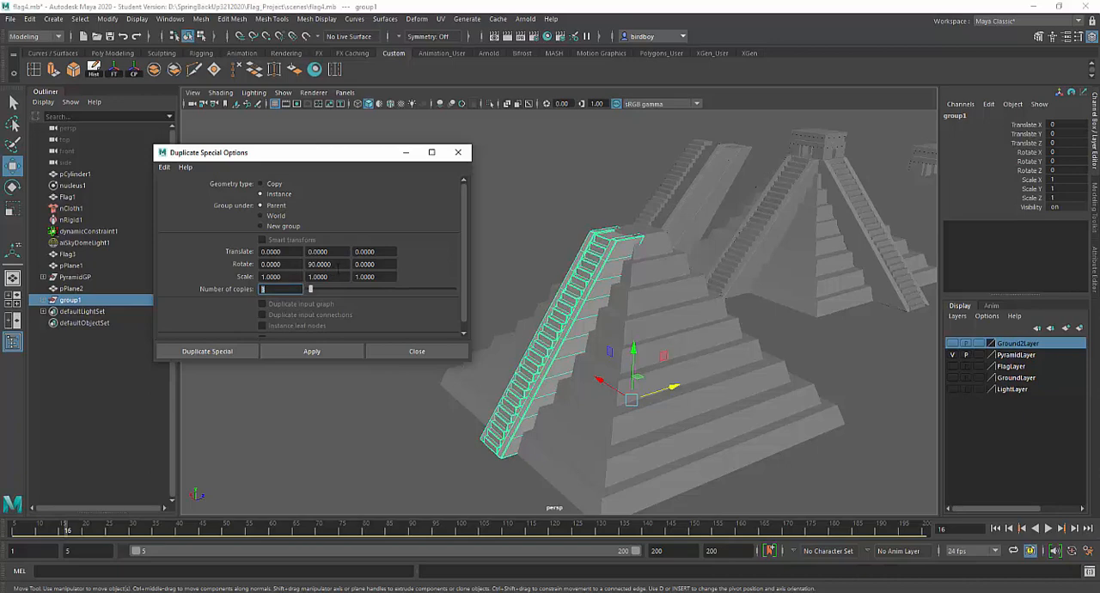
left_click_drag(341, 266, 309, 264)
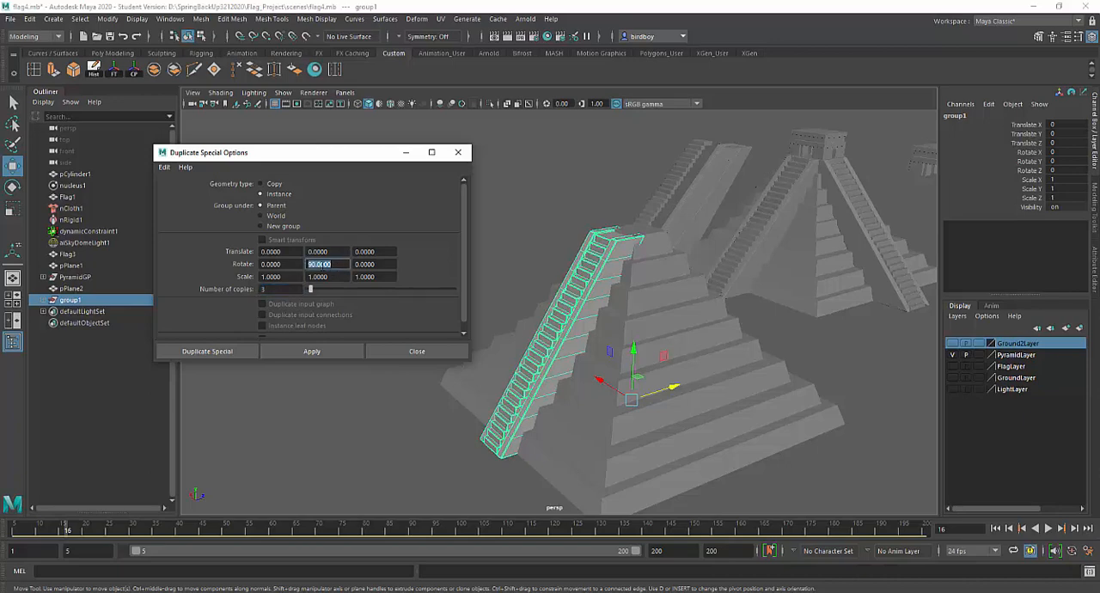
key("shift+Tab")
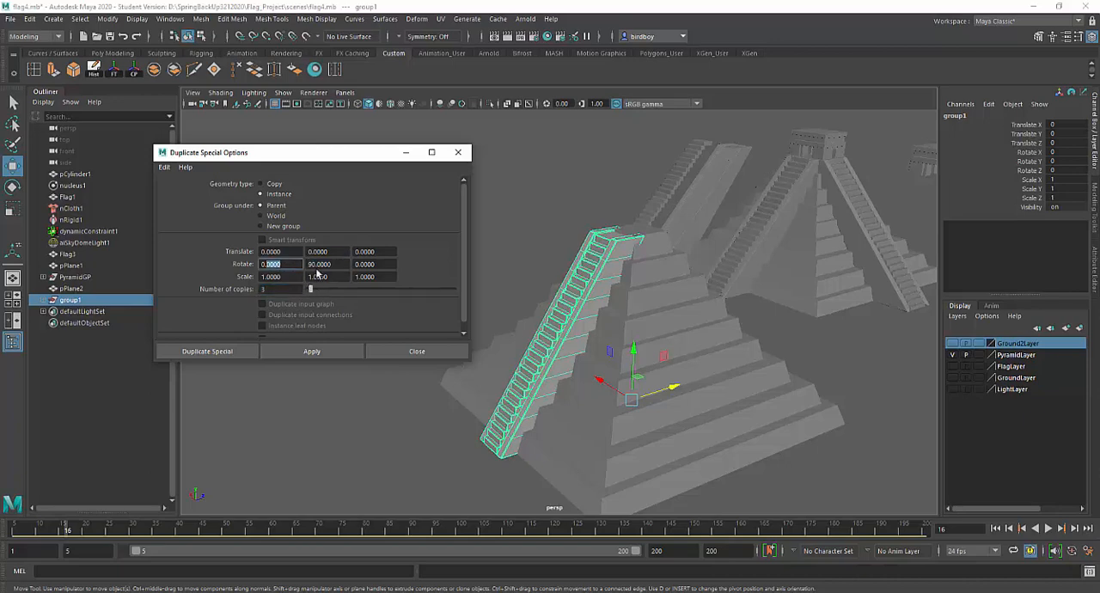
key("Tab")
key("Tab")
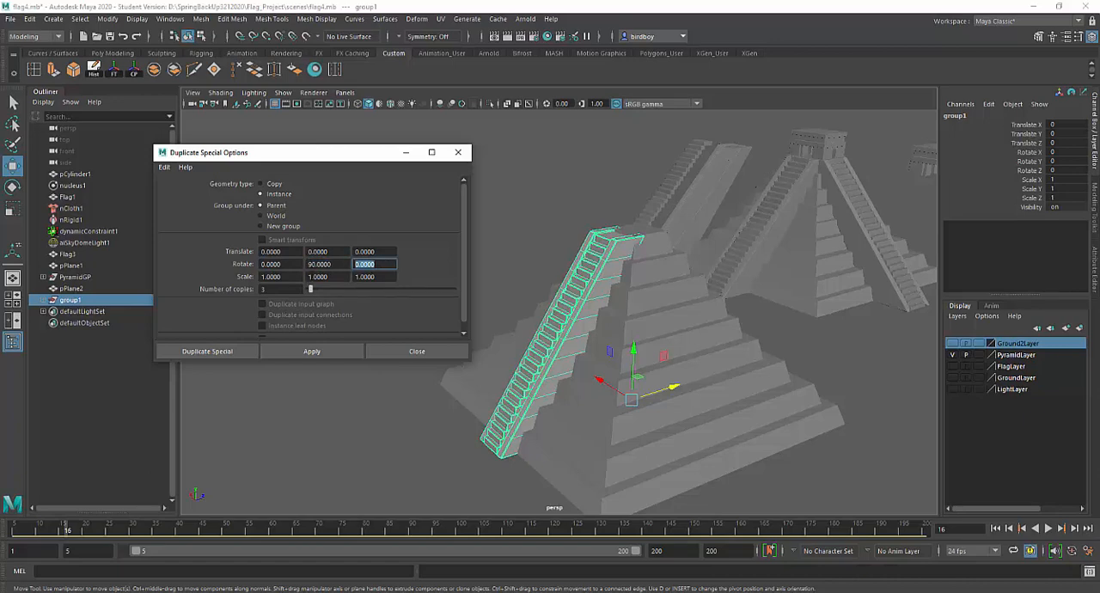
key("Tab")
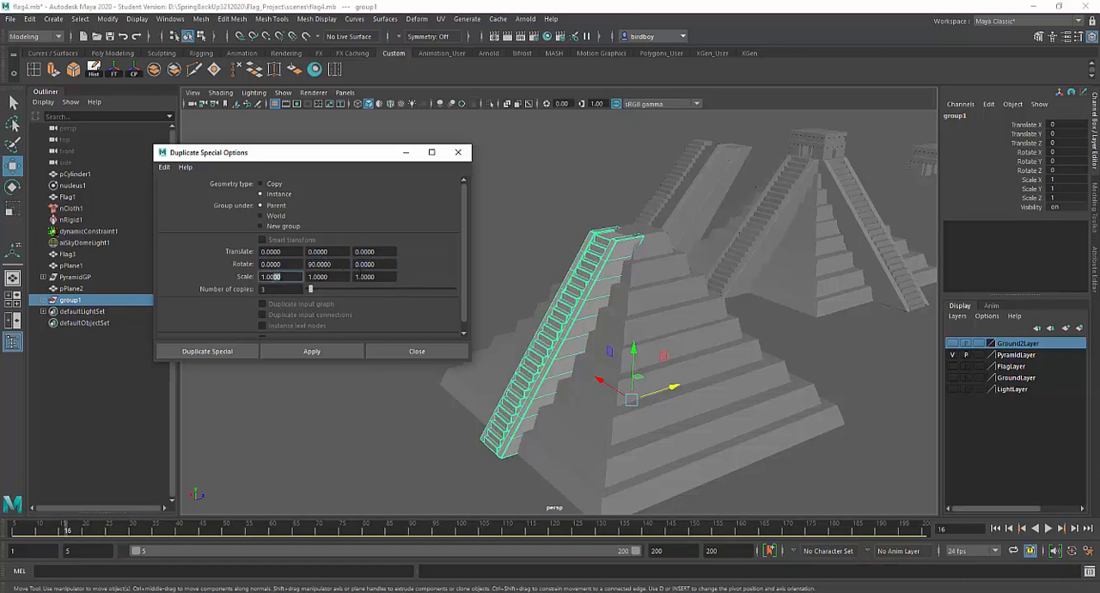
left_click(289, 248)
double_click(309, 264)
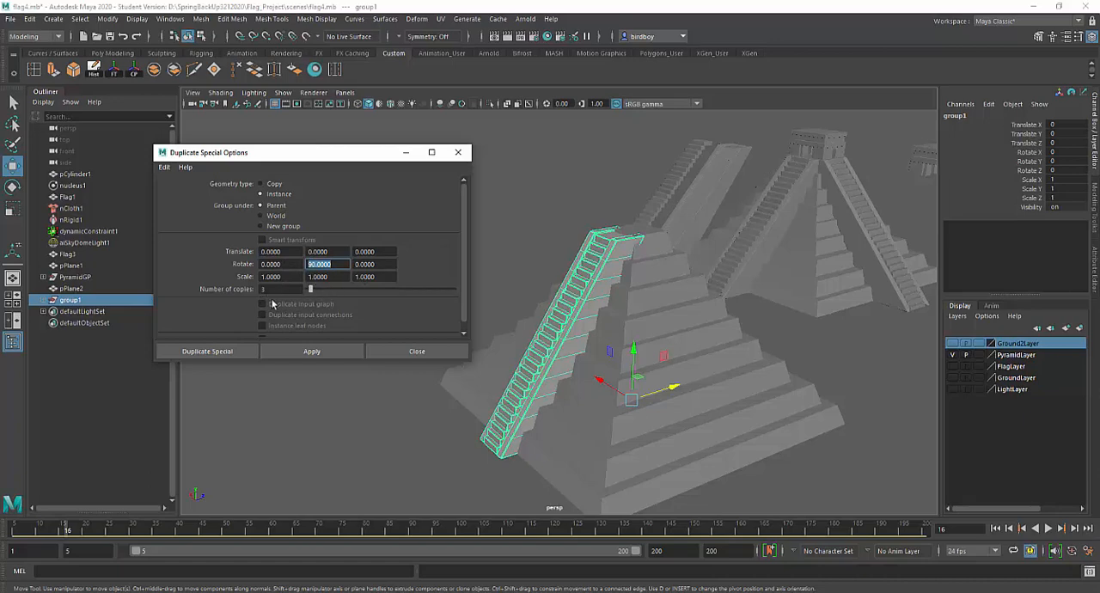
left_click(311, 351)
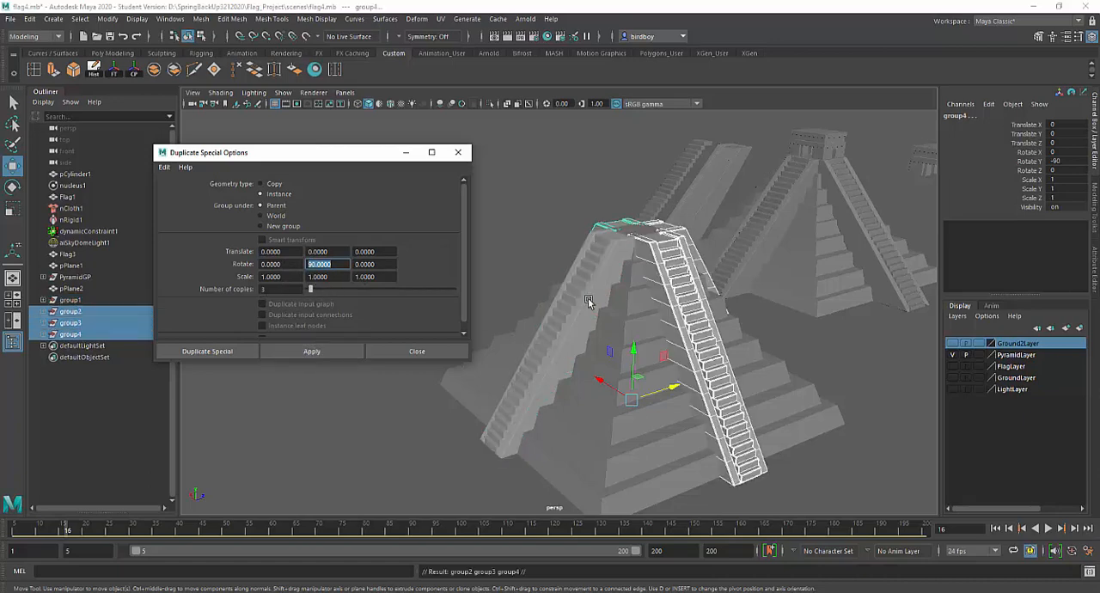
left_click_drag(716, 339, 700, 288, "alt")
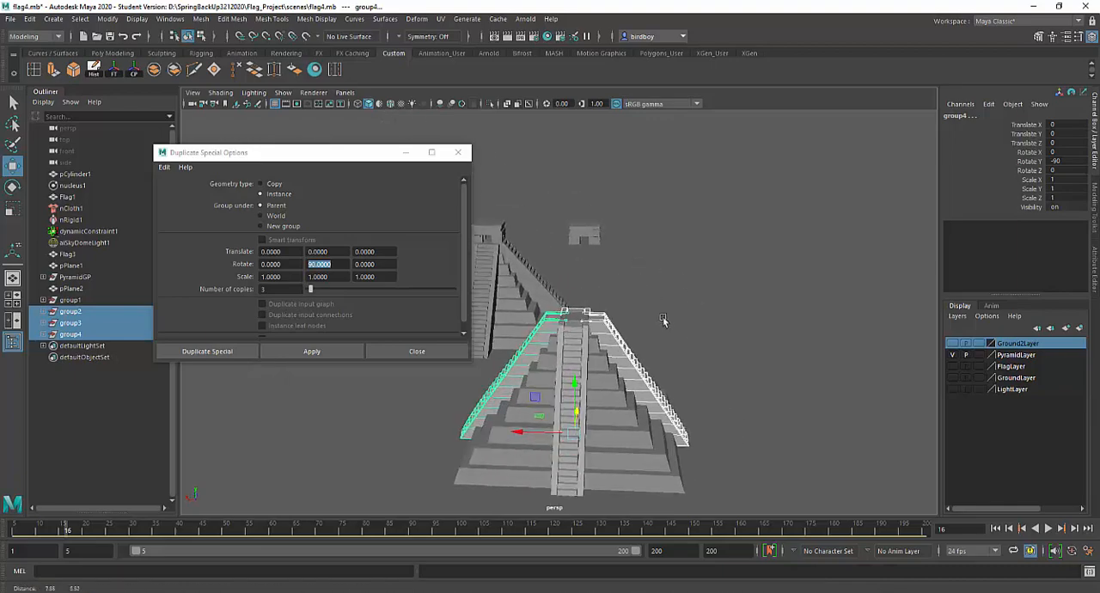
left_click(463, 154)
Examine the layered roof block of the separate temple model beside the finished pyramid
left_click_drag(700, 250, 713, 258, "alt")
middle_click_drag(712, 258, 545, 312, "alt")
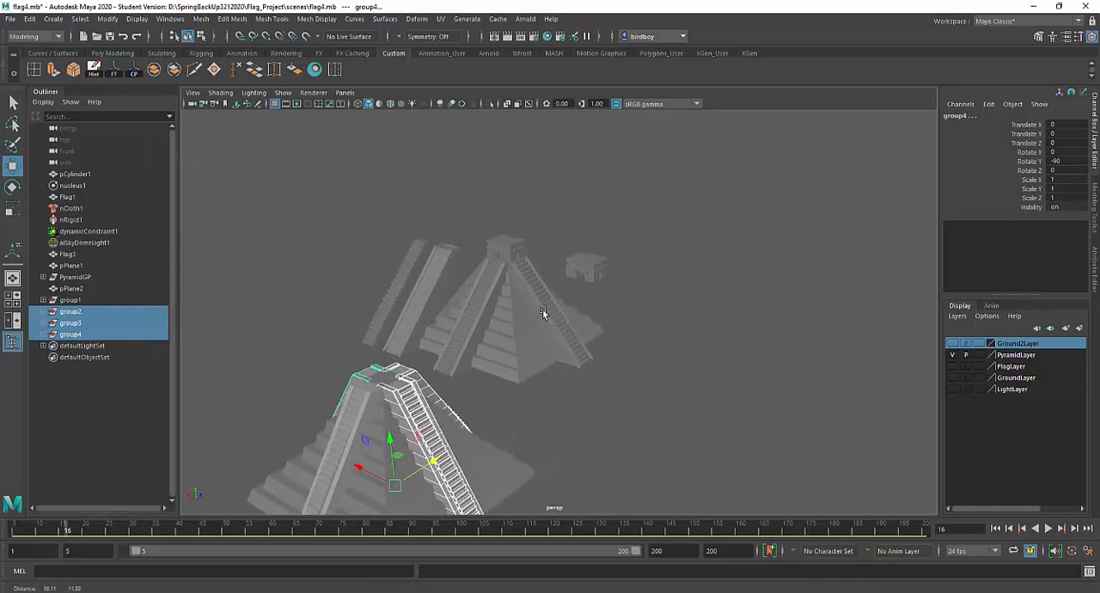
right_click_drag(544, 312, 856, 462, "alt")
middle_click_drag(685, 255, 621, 344, "alt")
right_click_drag(621, 344, 828, 423, "alt")
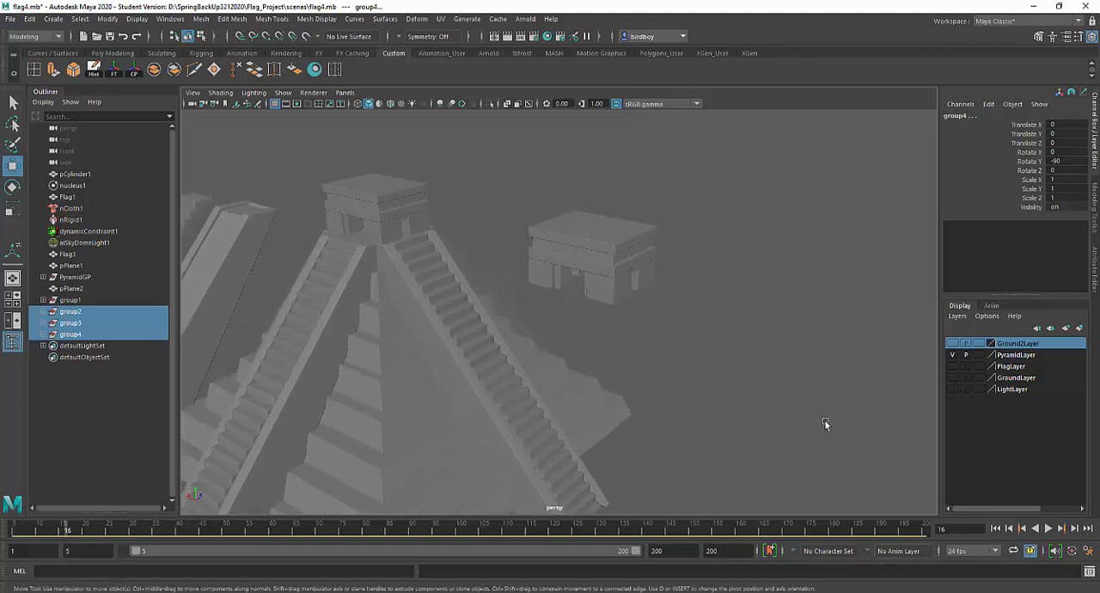
left_click(598, 221)
right_click_drag(734, 317, 655, 272, "alt")
key("f")
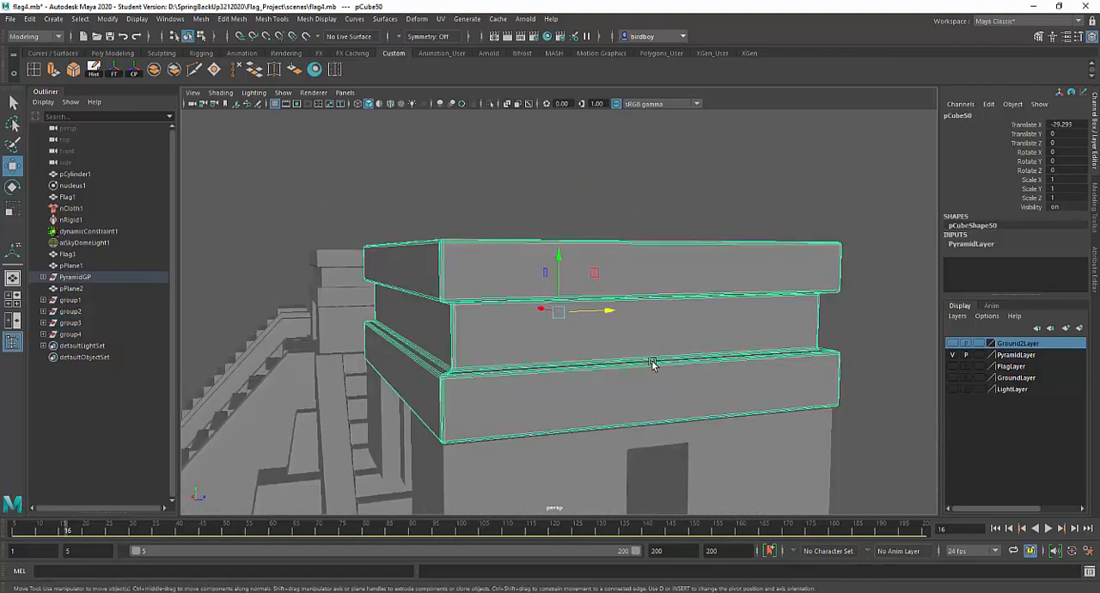
left_click_drag(657, 365, 662, 258, "alt")
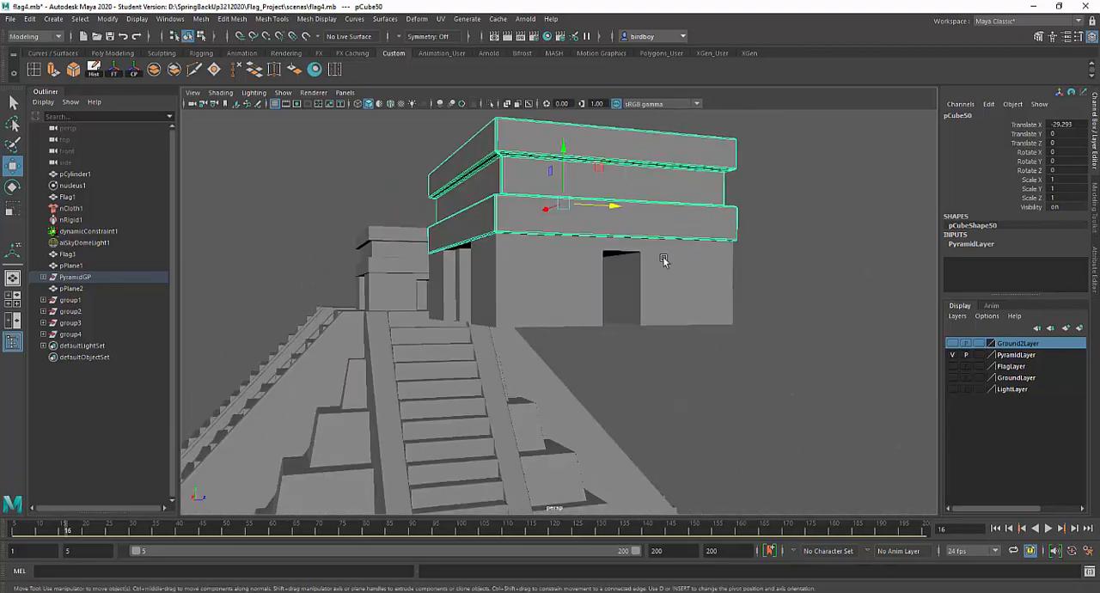
Examine the temple's wall pieces and doorways from several sides, and its placement relative to the finished pyramid
left_click(586, 272)
left_click_drag(593, 272, 758, 277, "alt")
left_click(497, 281)
left_click(596, 290)
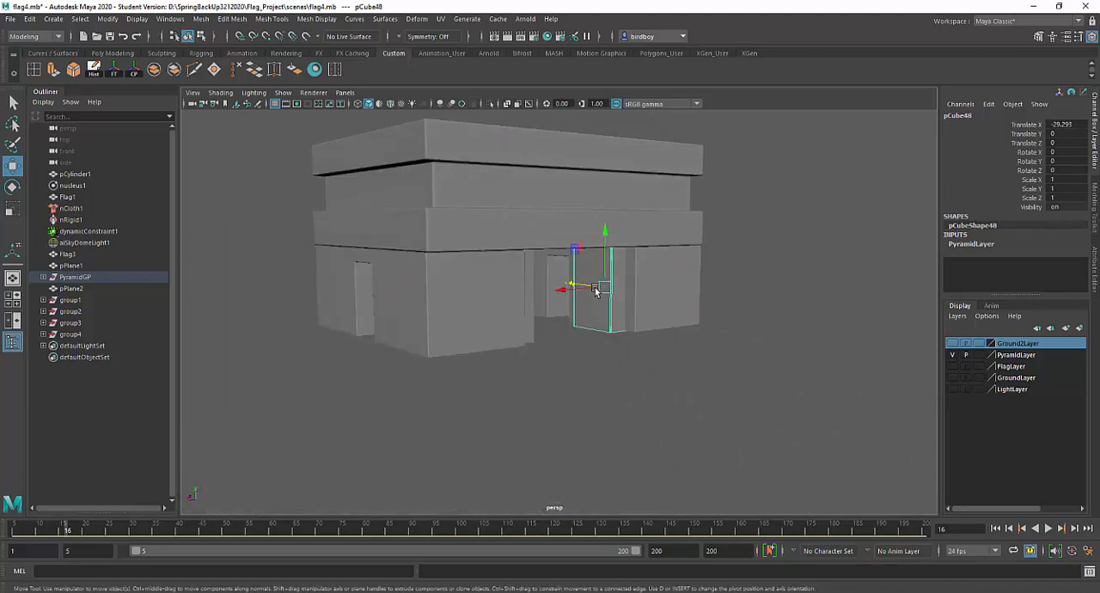
left_click_drag(483, 294, 573, 266, "alt")
left_click(516, 296)
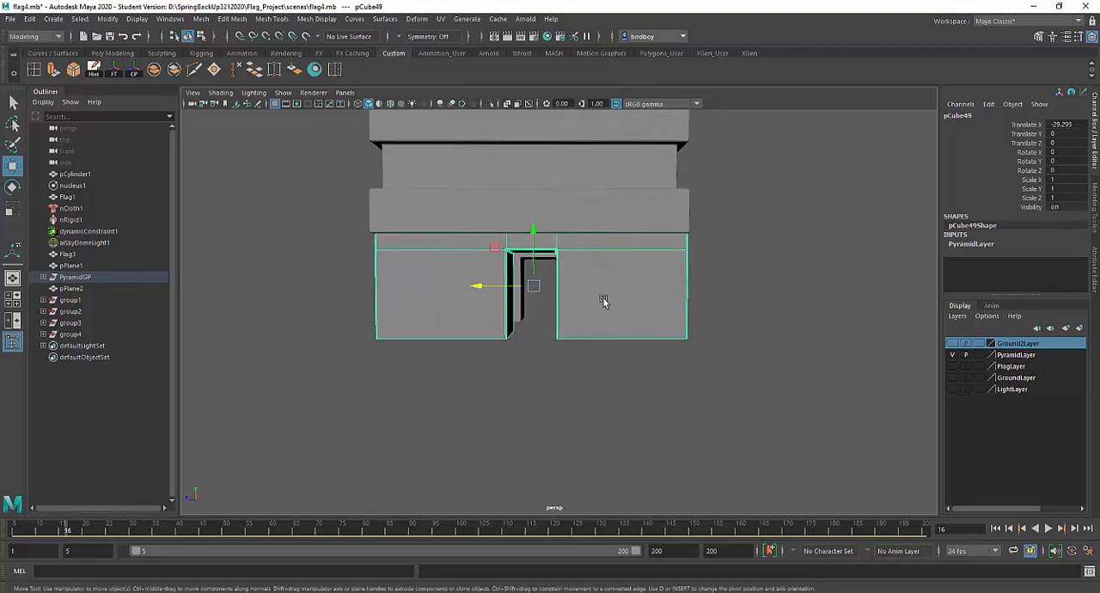
left_click_drag(602, 302, 381, 315, "alt")
left_click_drag(633, 273, 593, 281, "alt")
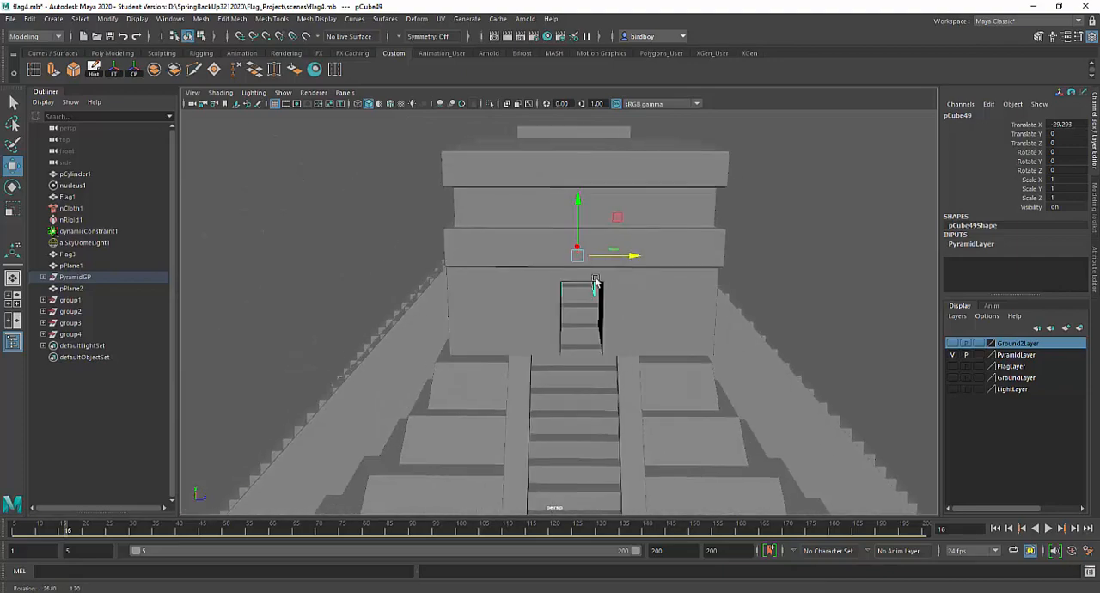
scroll(589, 228, "down", 3)
left_click_drag(590, 229, 659, 275, "alt")
right_click_drag(658, 275, 593, 155, "alt")
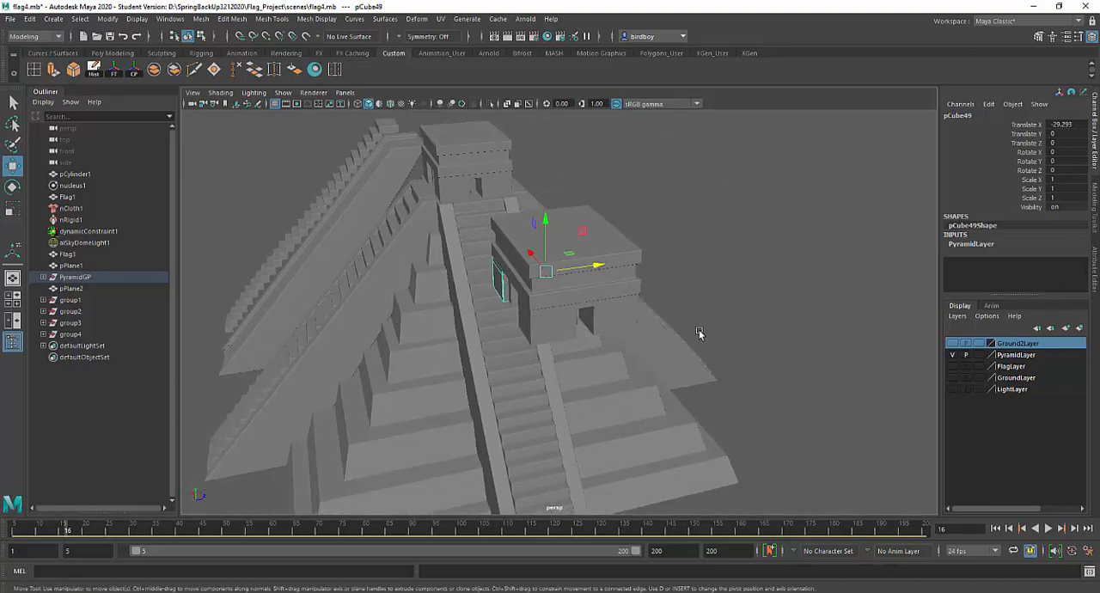
right_click_drag(700, 332, 650, 270, "alt")
left_click_drag(651, 270, 684, 220, "alt")
right_click_drag(684, 221, 534, 205, "alt")
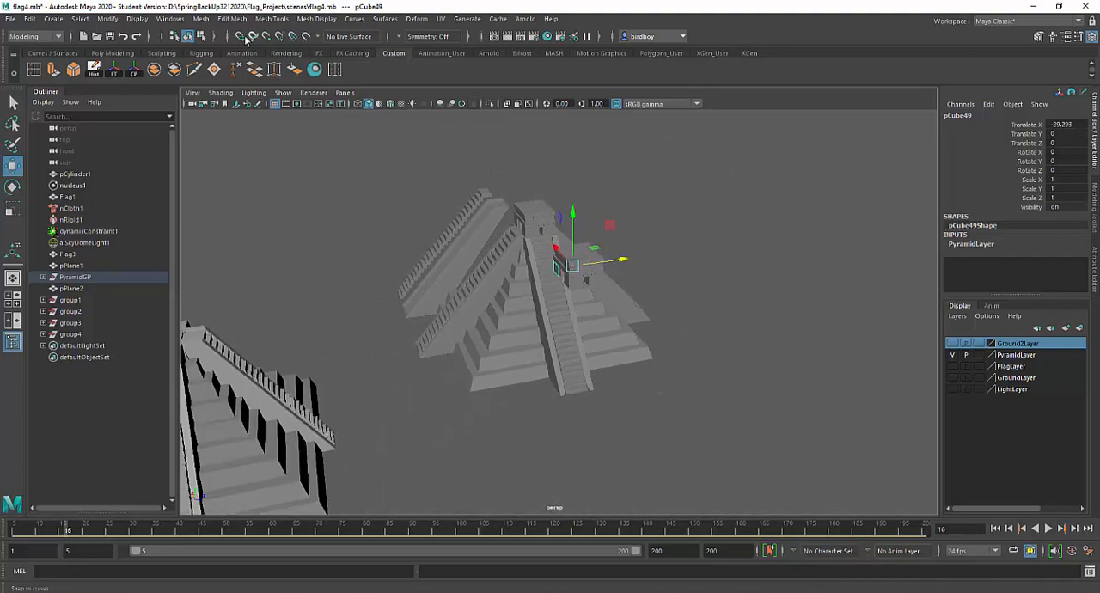
Create a polygon cube and raise it above the new pyramid's top platform, to Translate Y 29.766
left_click(112, 53)
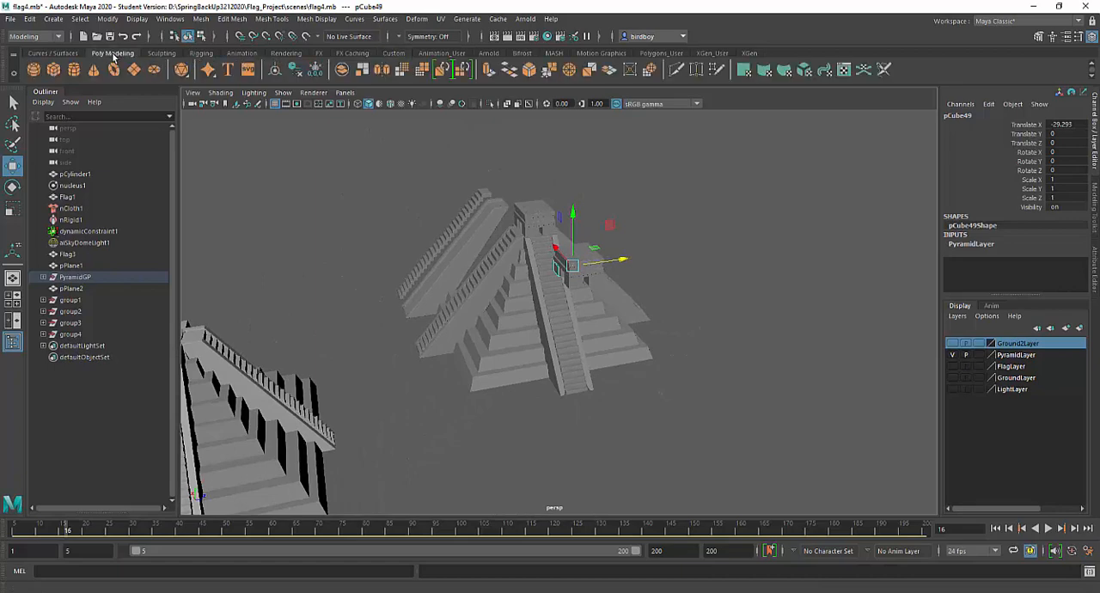
left_click(54, 70)
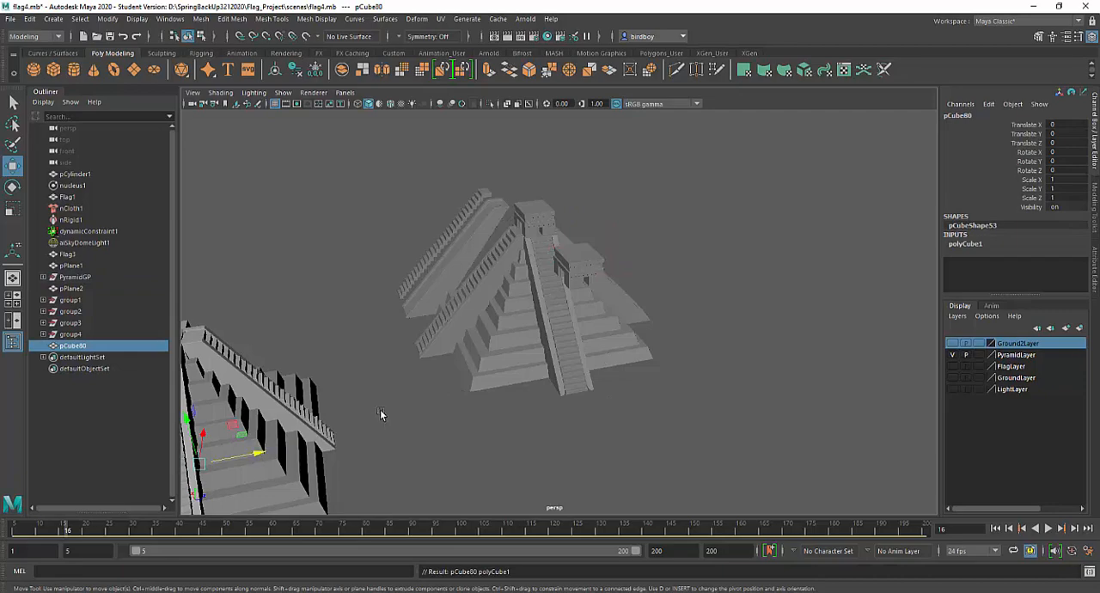
middle_click_drag(382, 409, 700, 354, "alt")
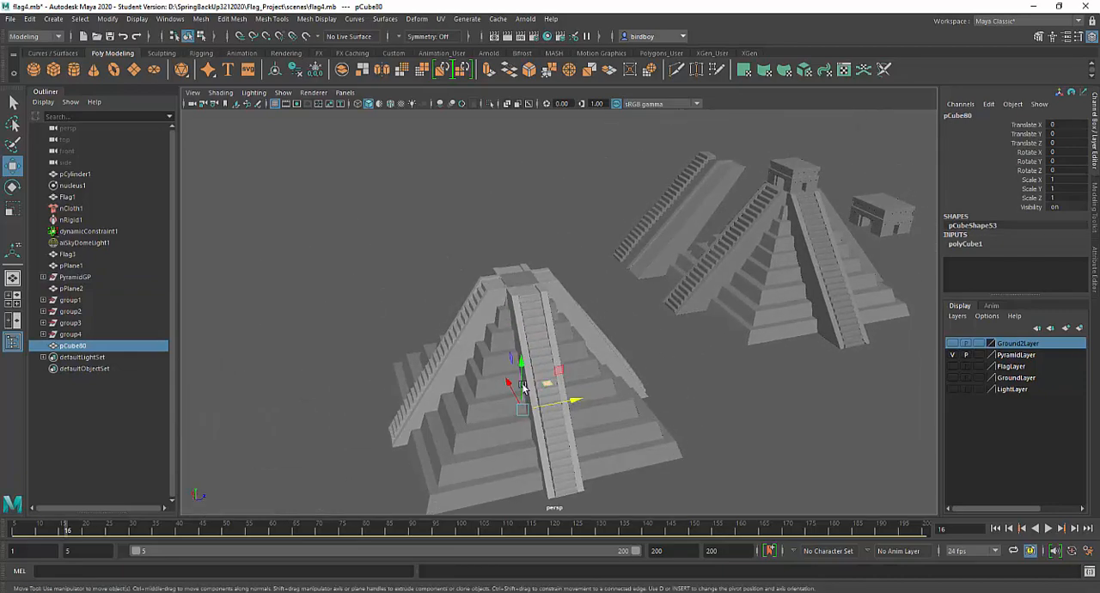
left_click_drag(523, 368, 526, 207)
scroll(551, 269, "up", 5)
key("f")
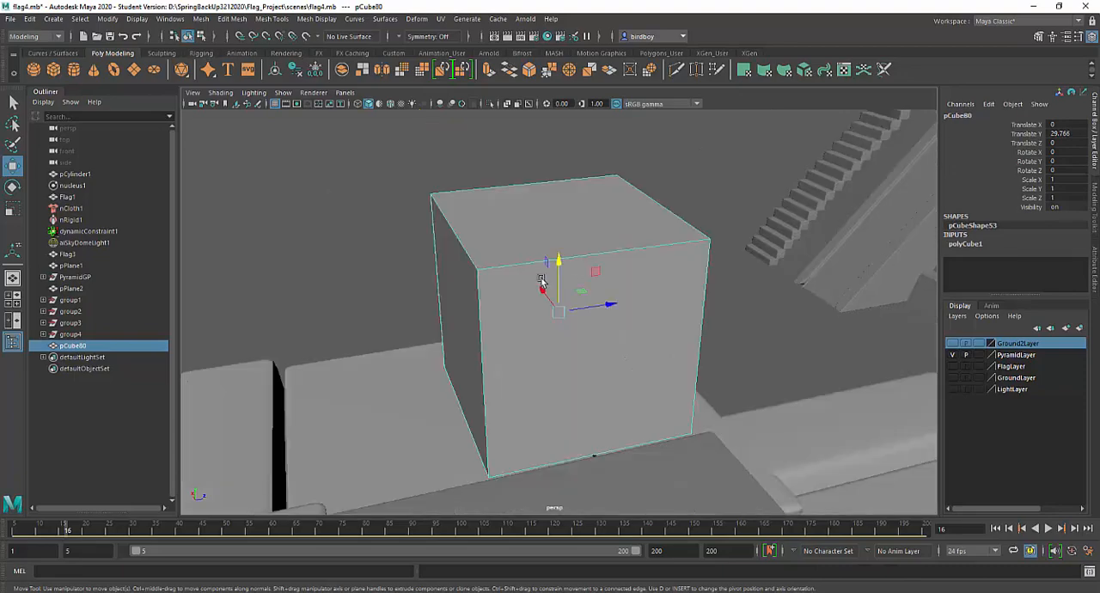
left_click_drag(488, 246, 629, 366, "alt")
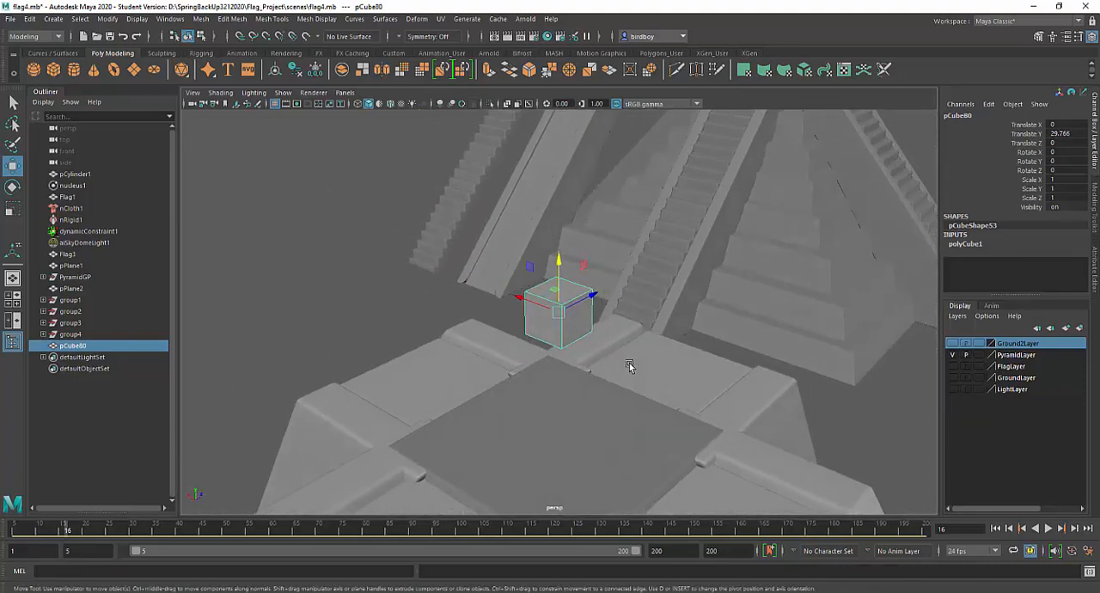
Scale the cube up along Y and Z to shape it into a tall, flat wall block
key("r")
left_click_drag(561, 266, 570, 174)
left_click_drag(590, 298, 648, 278)
left_click_drag(628, 394, 586, 398, "alt")
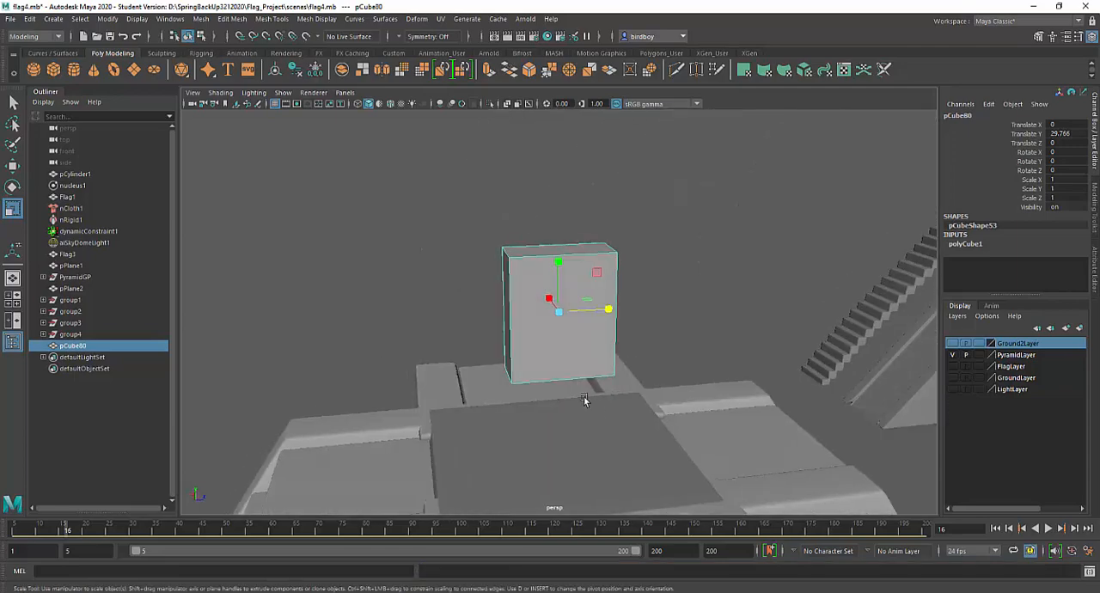
right_click_drag(572, 353, 544, 317, "alt")
left_click_drag(545, 317, 558, 346, "alt")
Move the wall block down onto the platform, to Translate Y 27.967 and Translate Z 1.574
key("w")
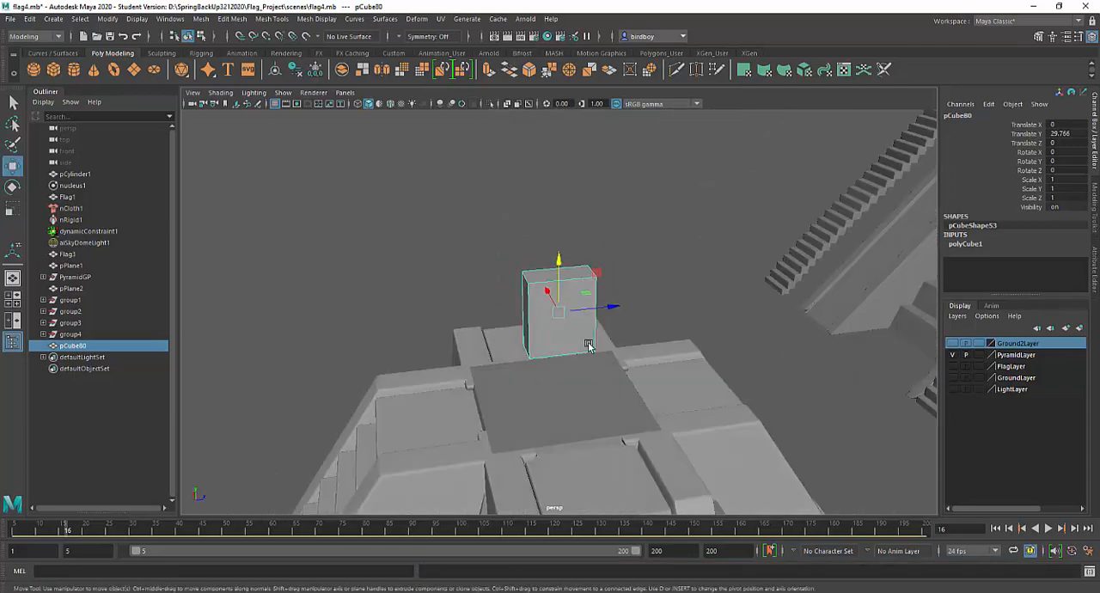
left_click_drag(611, 312, 653, 301)
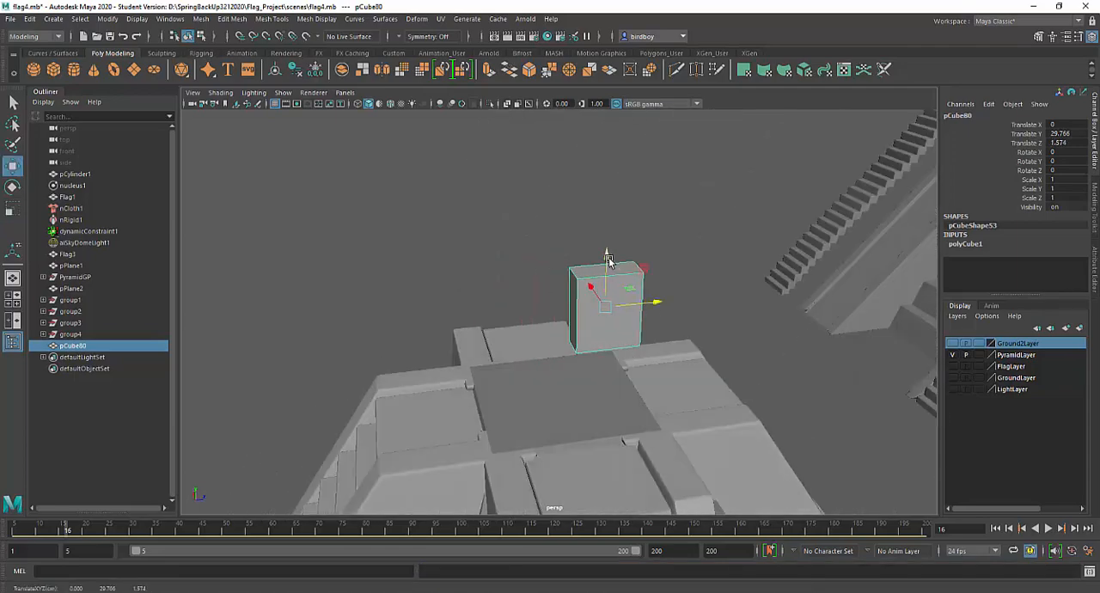
left_click_drag(608, 260, 613, 311)
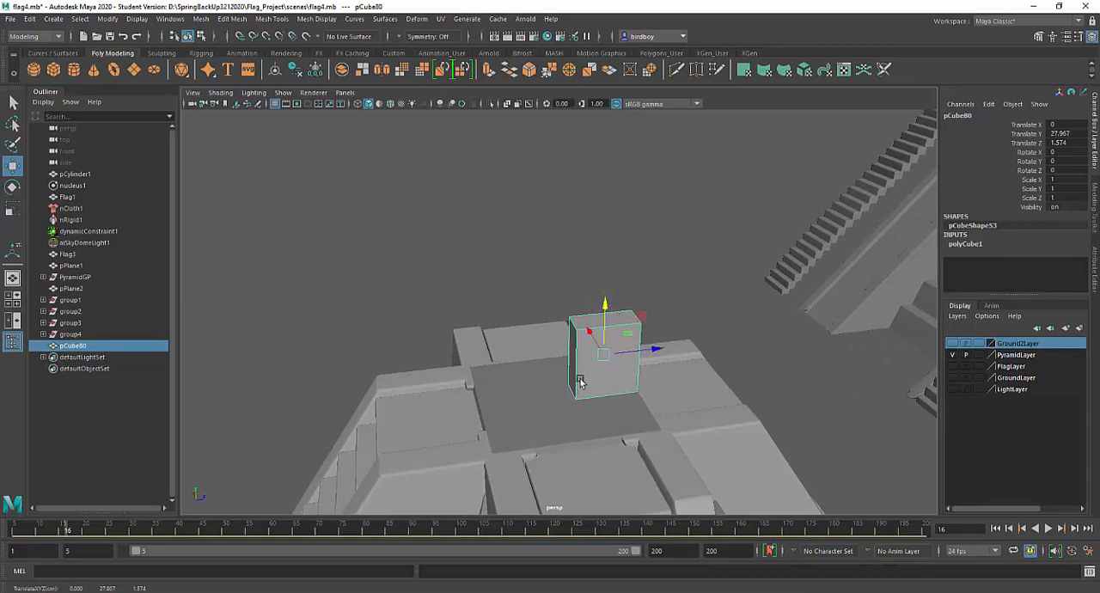
Duplicate the wall block and move the copy along Z to -1.811, leaving a doorway gap between the two
key("ctrl+d")
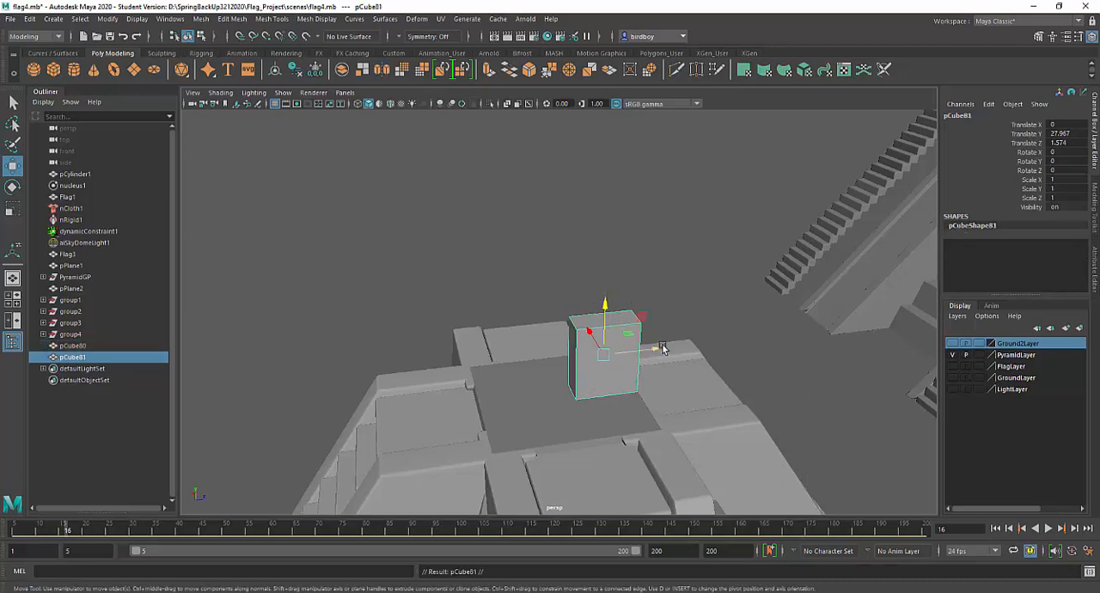
left_click_drag(660, 349, 530, 370)
right_click_drag(543, 383, 722, 491, "alt")
left_click_drag(631, 431, 619, 361, "alt")
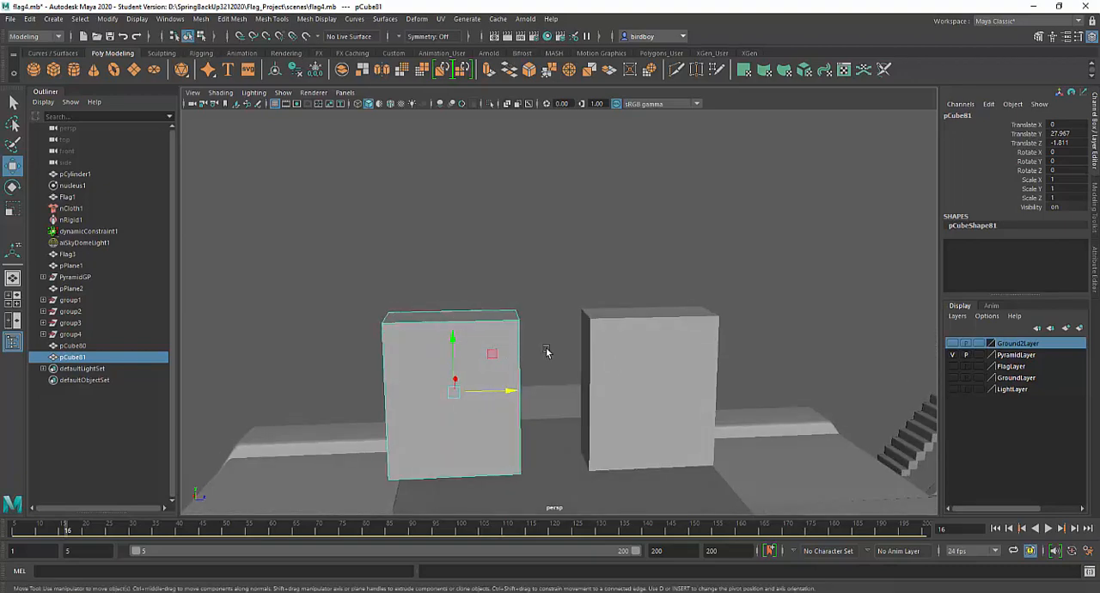
Combine the two wall blocks into a single mesh
left_click(634, 346, "shift")
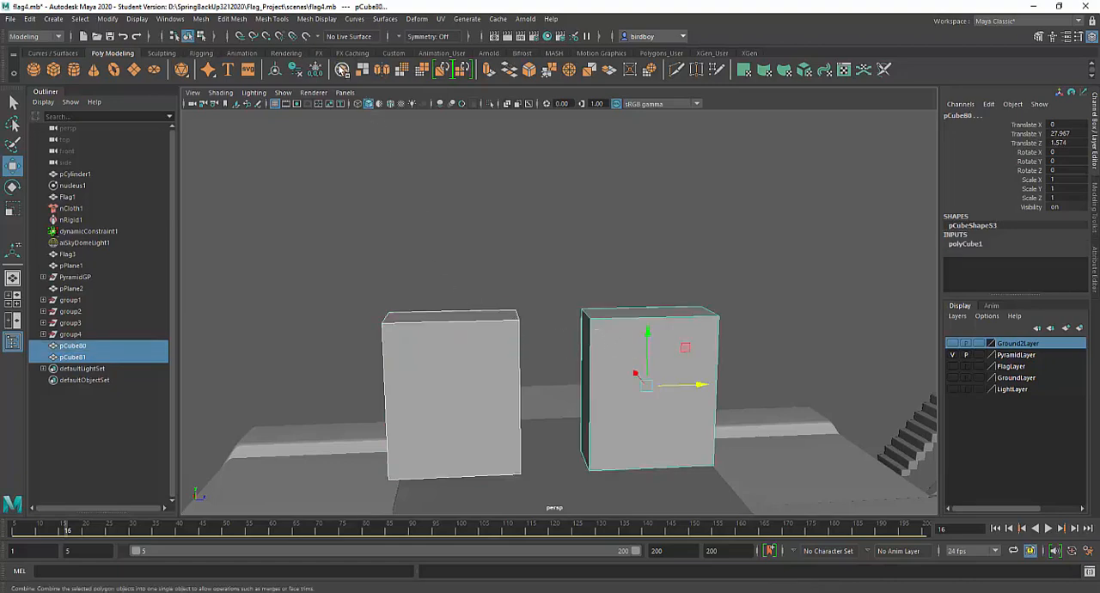
left_click(203, 20)
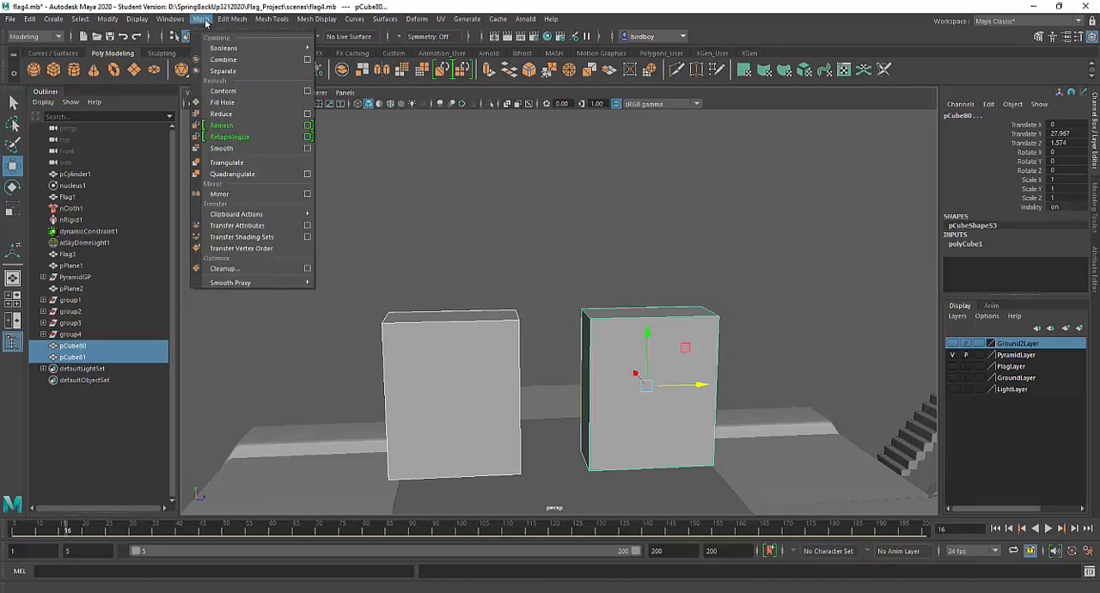
left_click(222, 59)
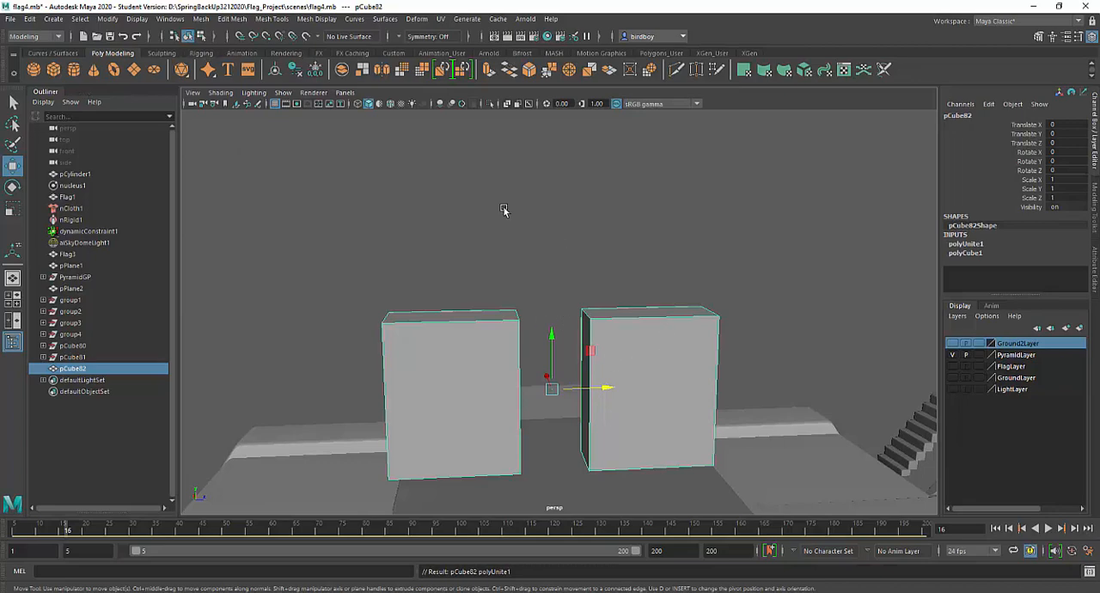
Set the Insert Edge Loop Tool to relative distance from edge and insert one horizontal loop near the top of one wall block
left_click(1038, 36)
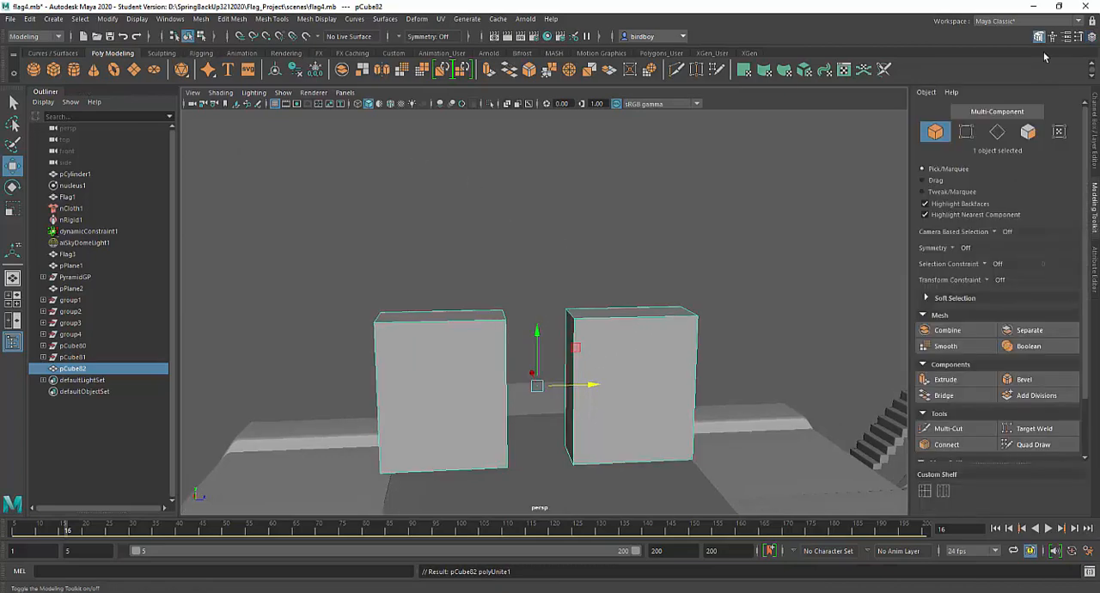
left_click(925, 492)
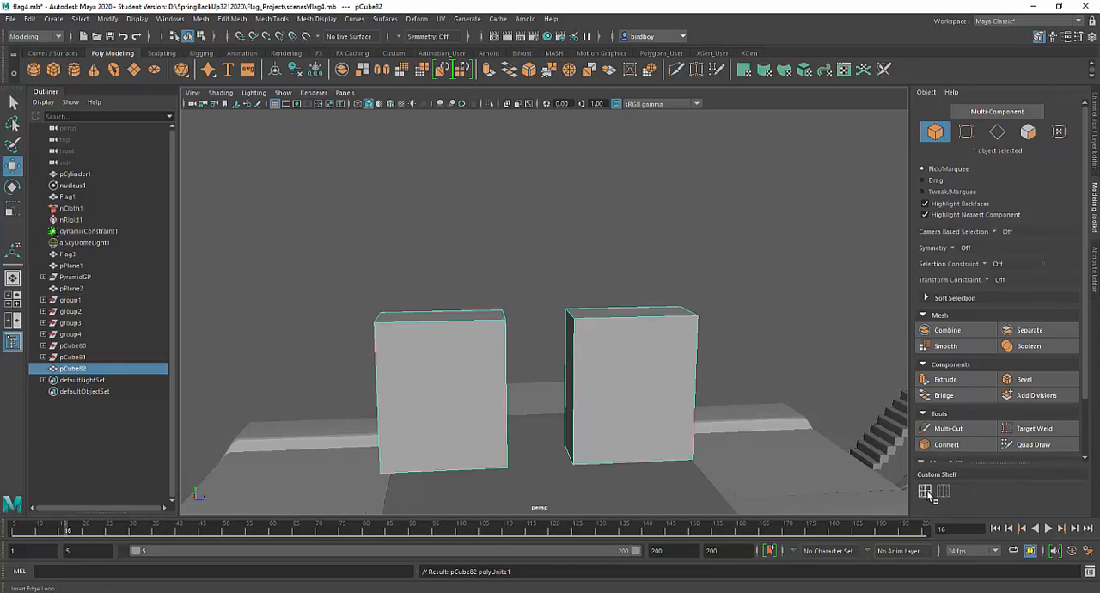
left_click(574, 350)
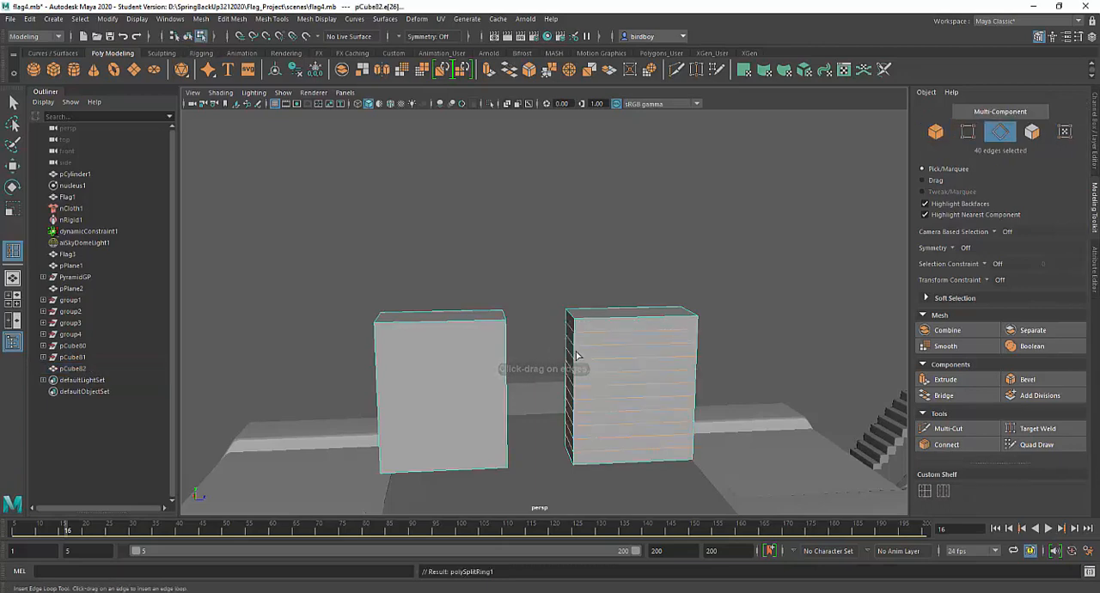
key("ctrl+z")
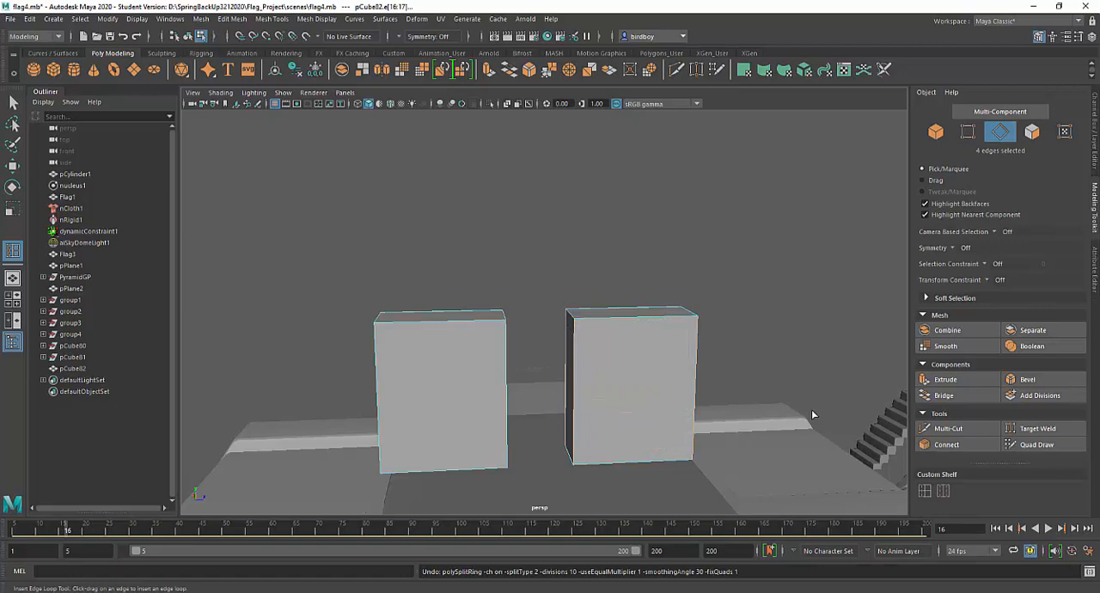
double_click(926, 491)
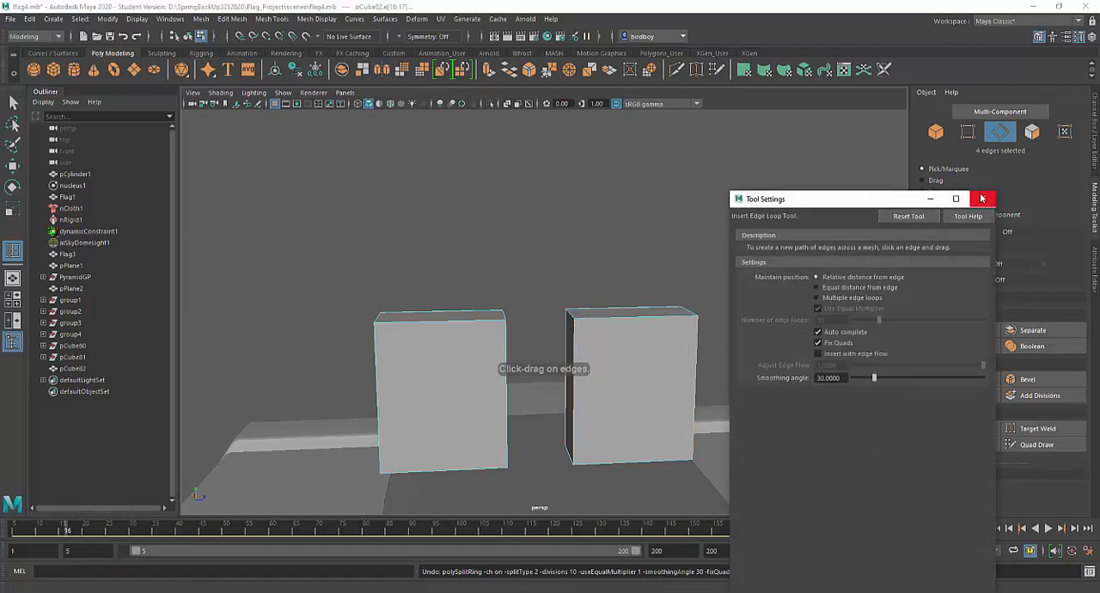
left_click(983, 199)
left_click_drag(577, 354, 575, 348)
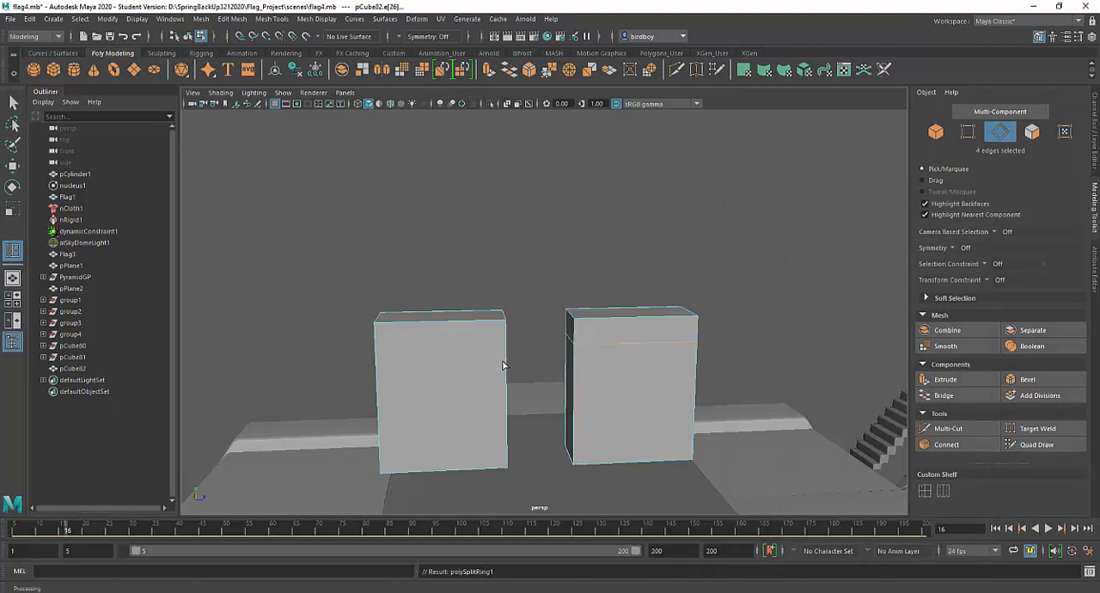
In the side view, insert a horizontal edge loop on the other wall block at the same height as the first block's loop
key("space")
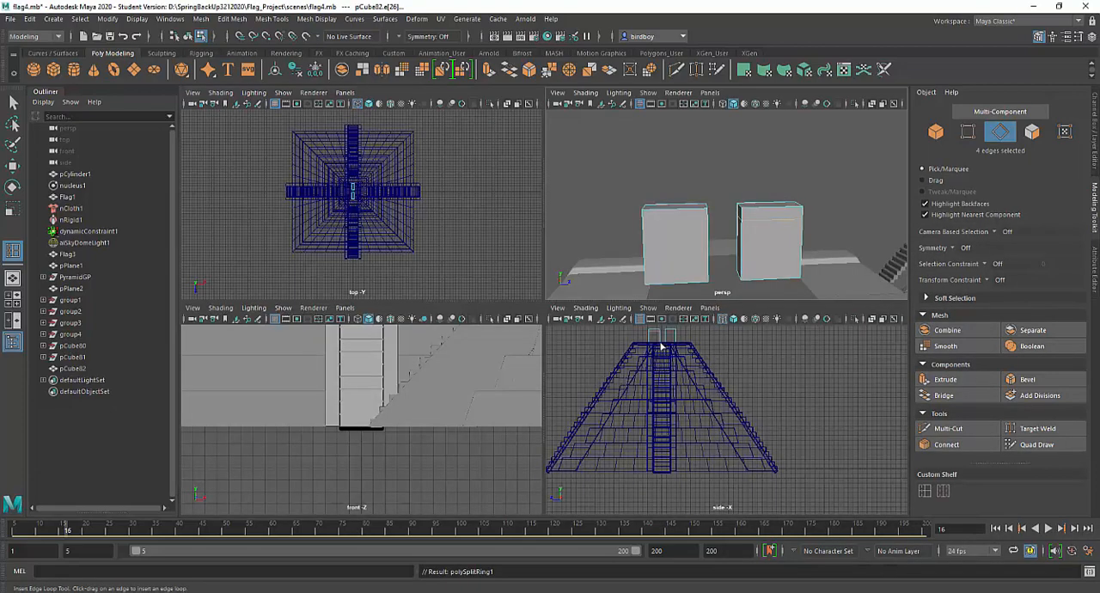
key("space")
middle_click_drag(497, 189, 731, 261, "alt")
scroll(551, 419, "up", 5)
scroll(679, 288, "up", 6)
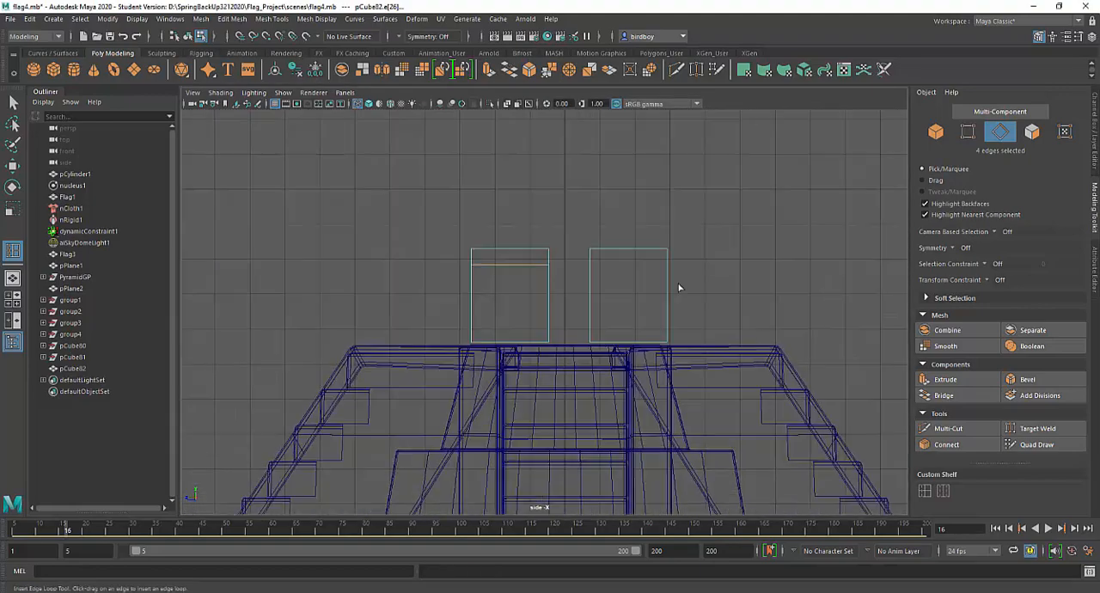
middle_click_drag(653, 232, 590, 291, "alt")
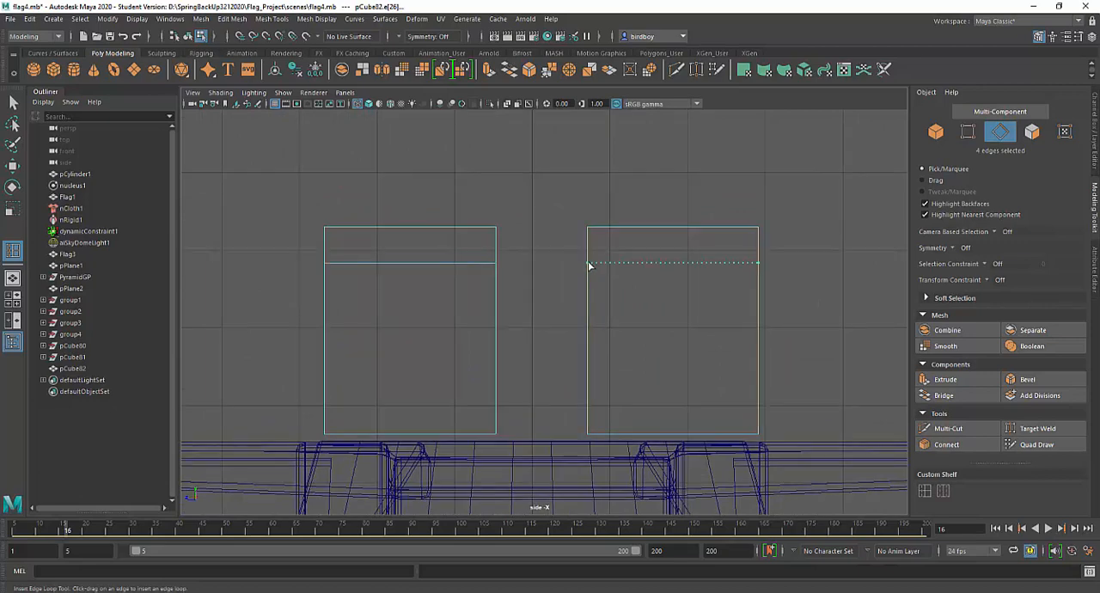
left_click(589, 266)
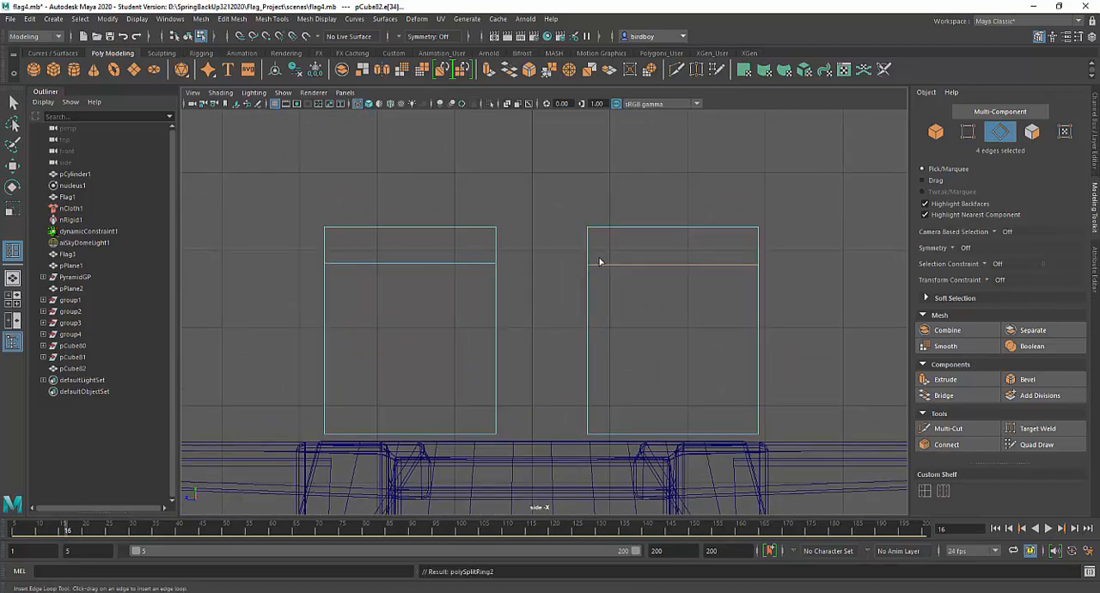
Bridge the two facing faces above the edge loops in the perspective view to form a lintel over the doorway
key("space")
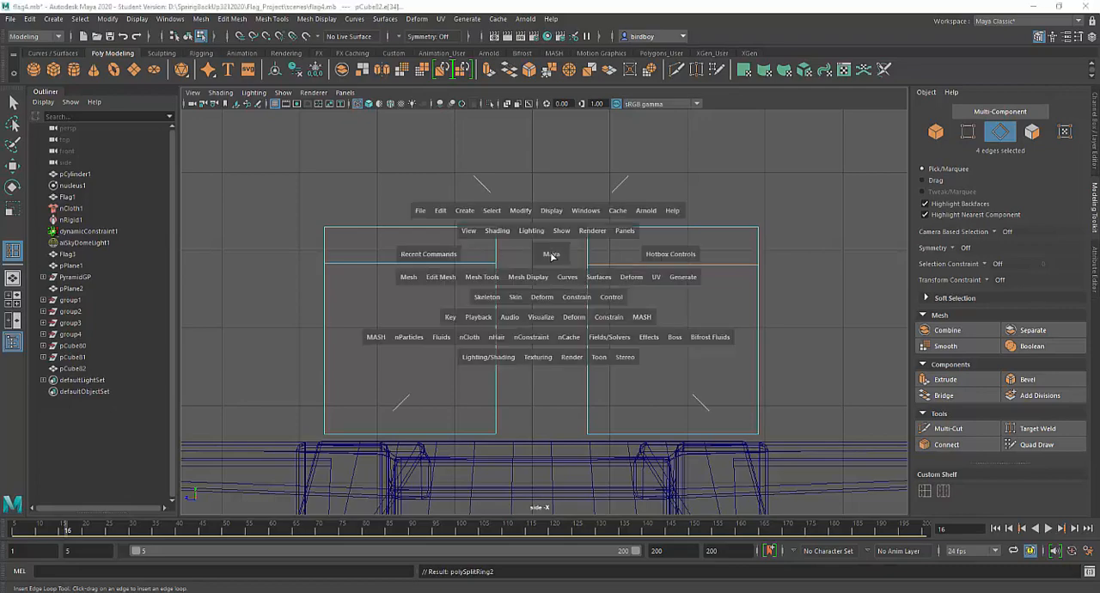
key("space")
left_click_drag(606, 328, 574, 337, "alt")
left_click(13, 103)
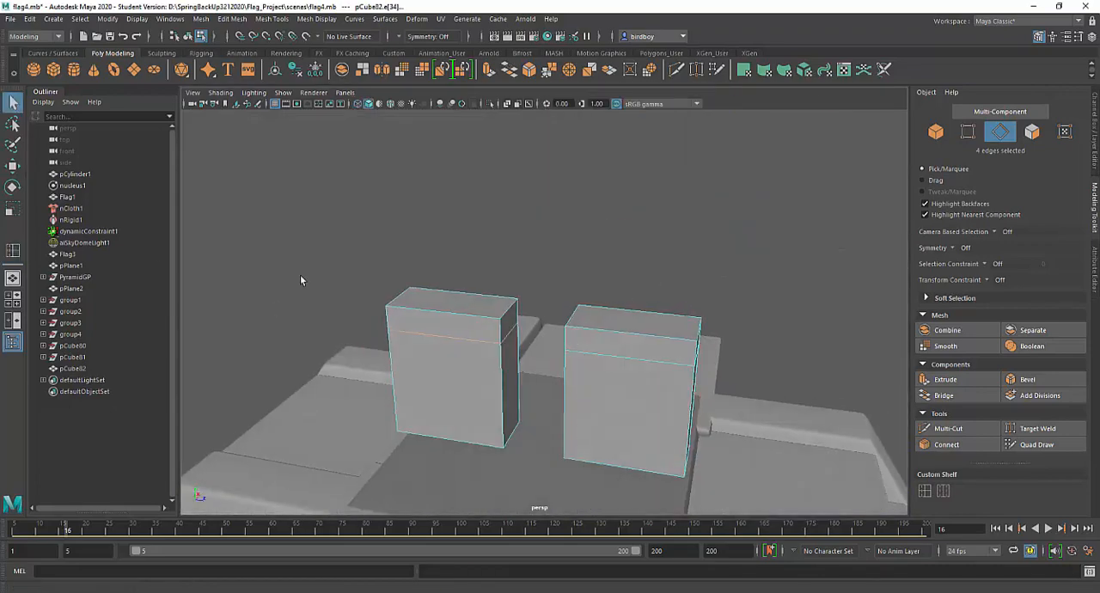
right_click(511, 321)
left_click(511, 322)
left_click(508, 323)
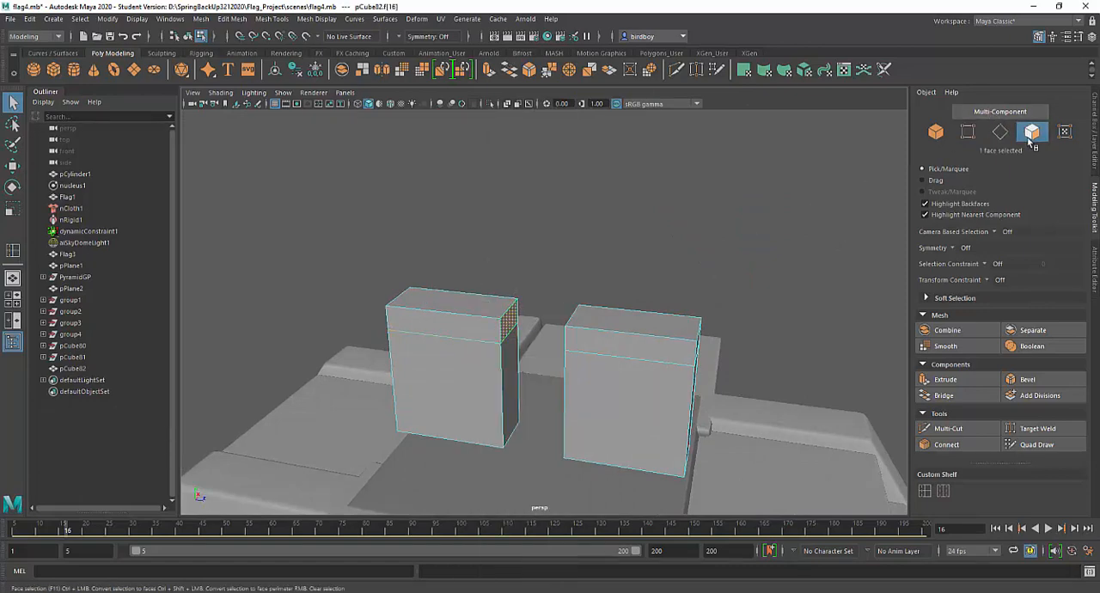
left_click_drag(528, 391, 576, 388, "alt")
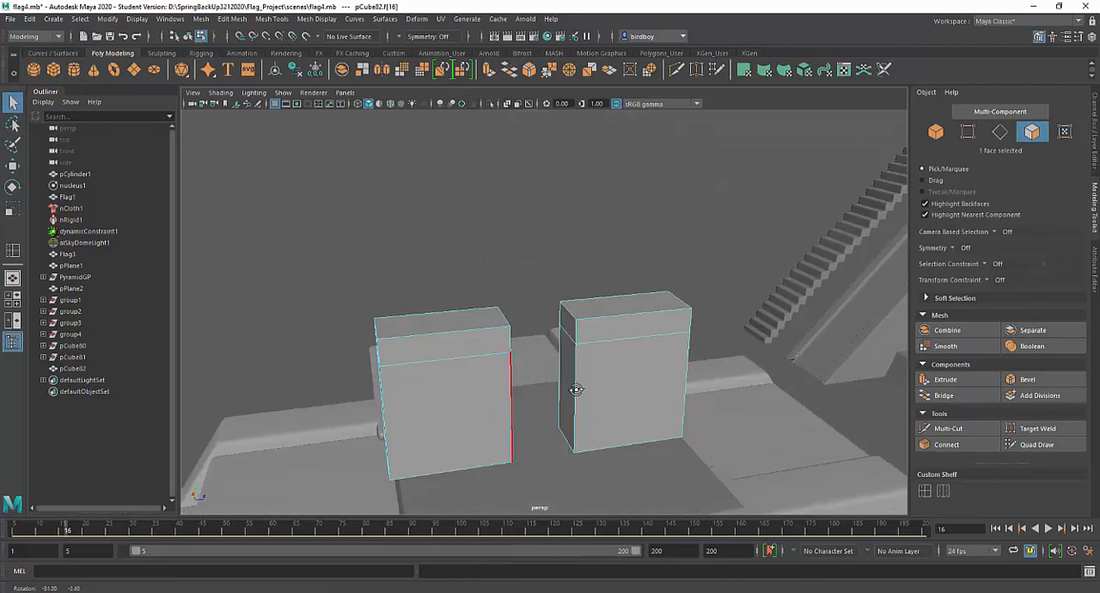
left_click(570, 324, "shift")
left_click_drag(676, 394, 622, 385, "alt")
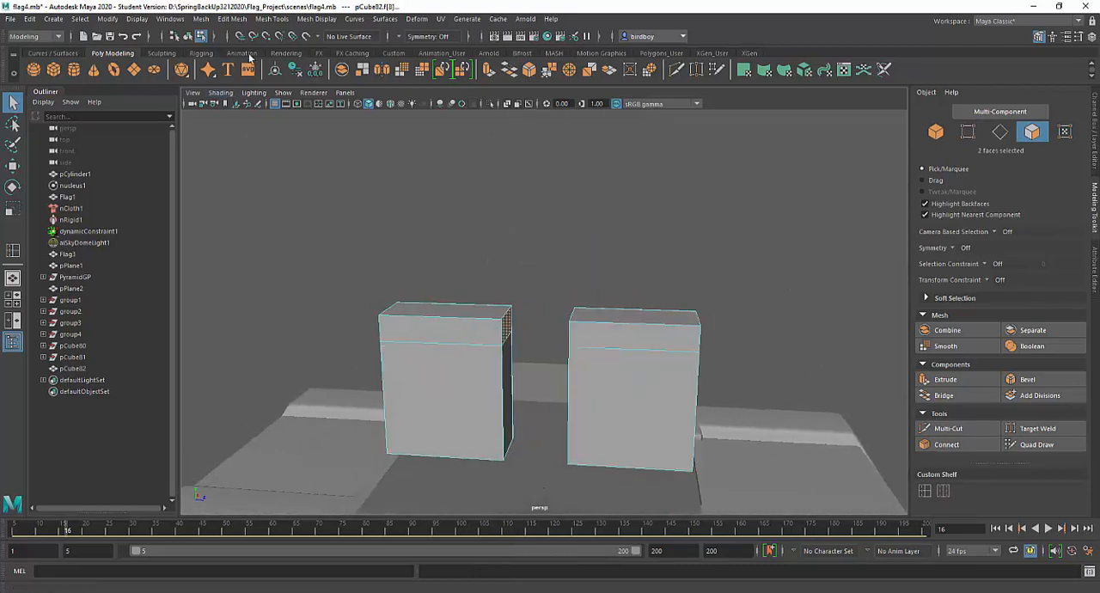
left_click(234, 19)
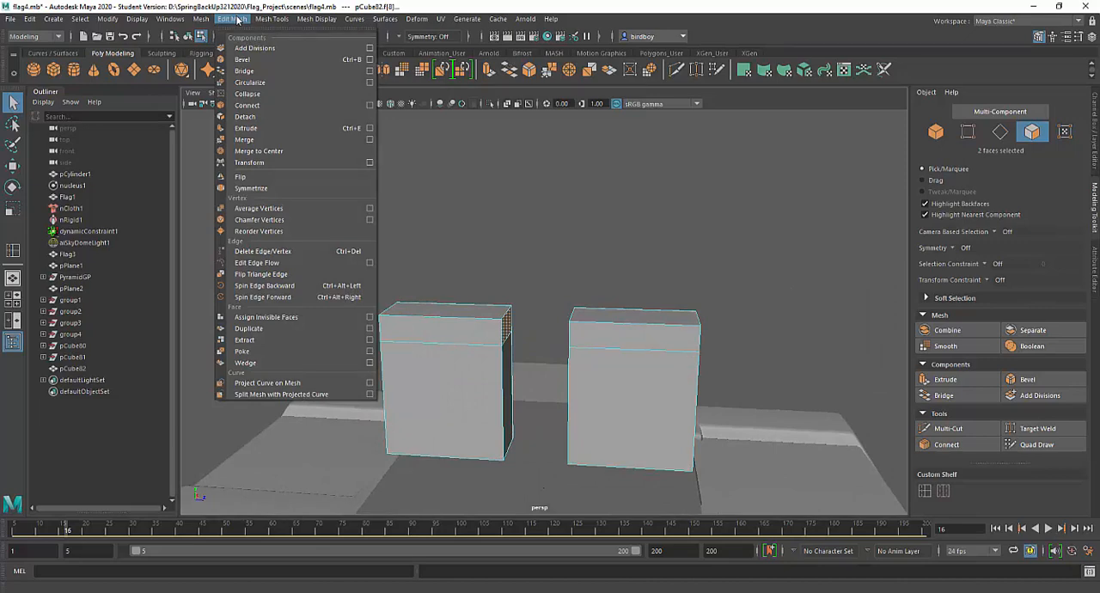
left_click(244, 72)
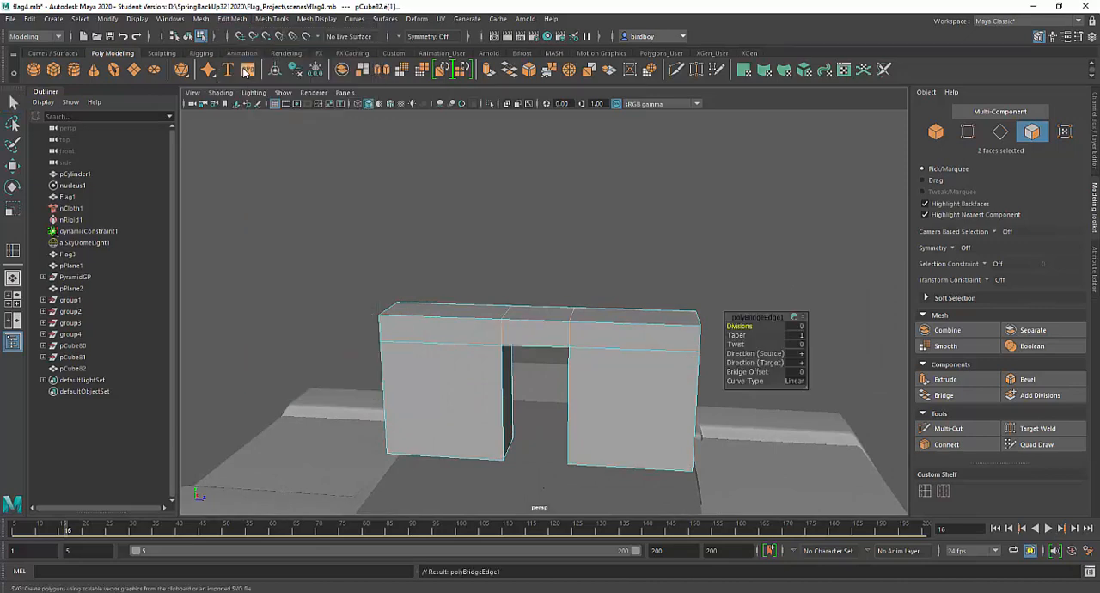
Select the whole doorway wall as an object and move it from the middle of the platform to one edge
left_click_drag(562, 453, 601, 421, "alt")
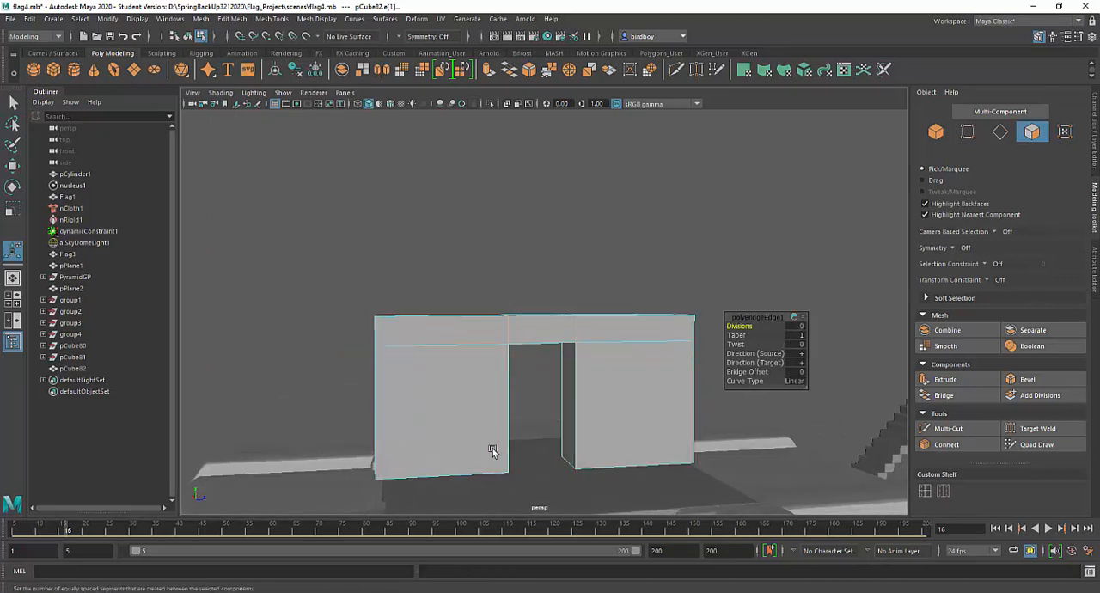
right_click_drag(560, 371, 545, 506, "alt")
left_click_drag(552, 487, 520, 471, "alt")
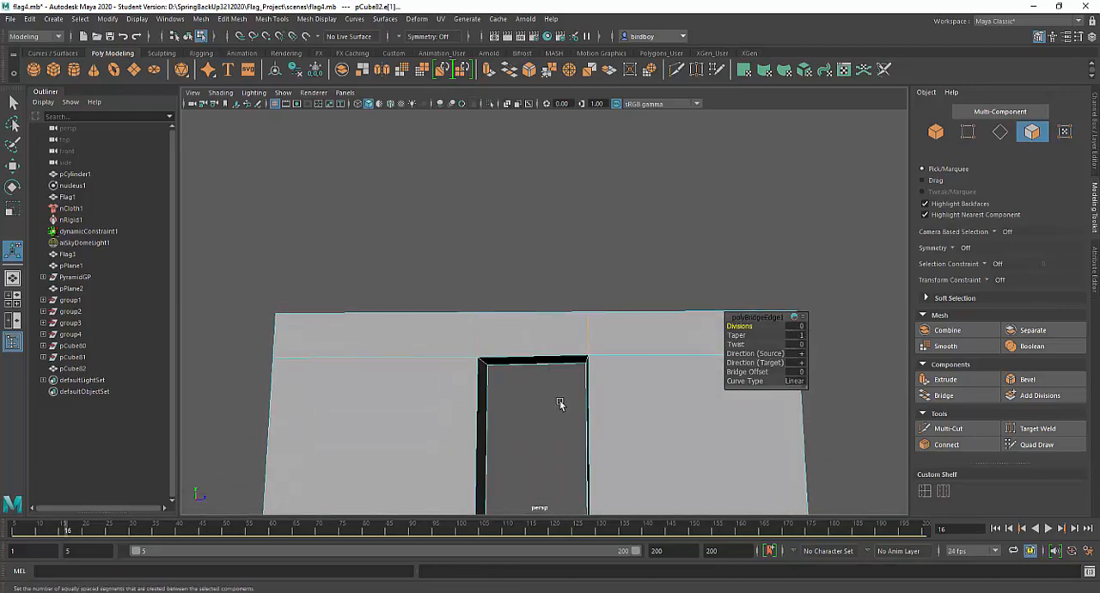
left_click_drag(548, 374, 575, 334, "alt")
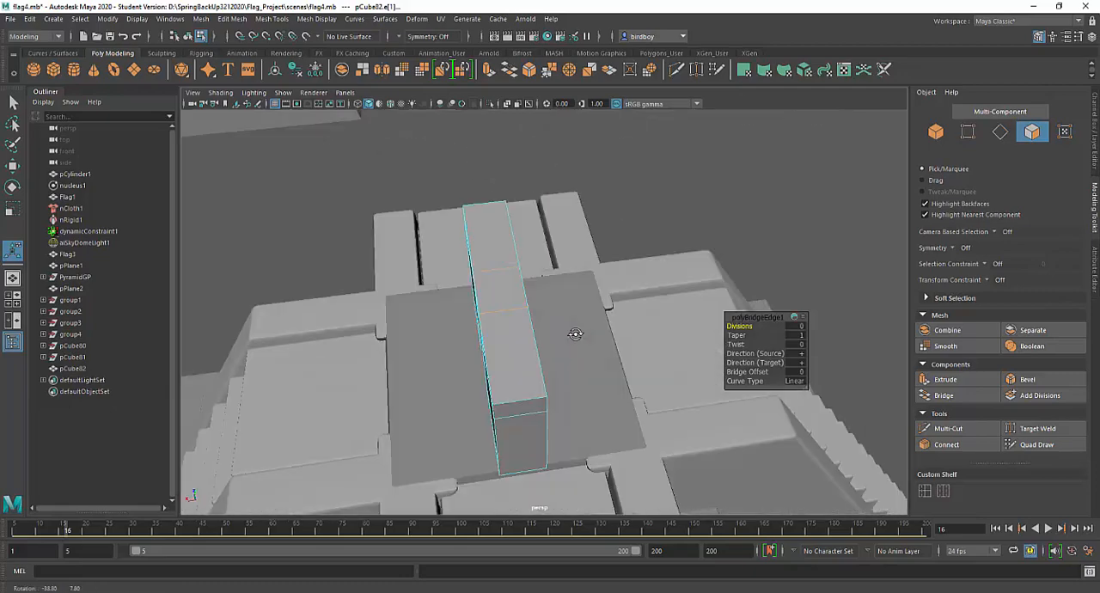
right_click(505, 290)
left_click(533, 280)
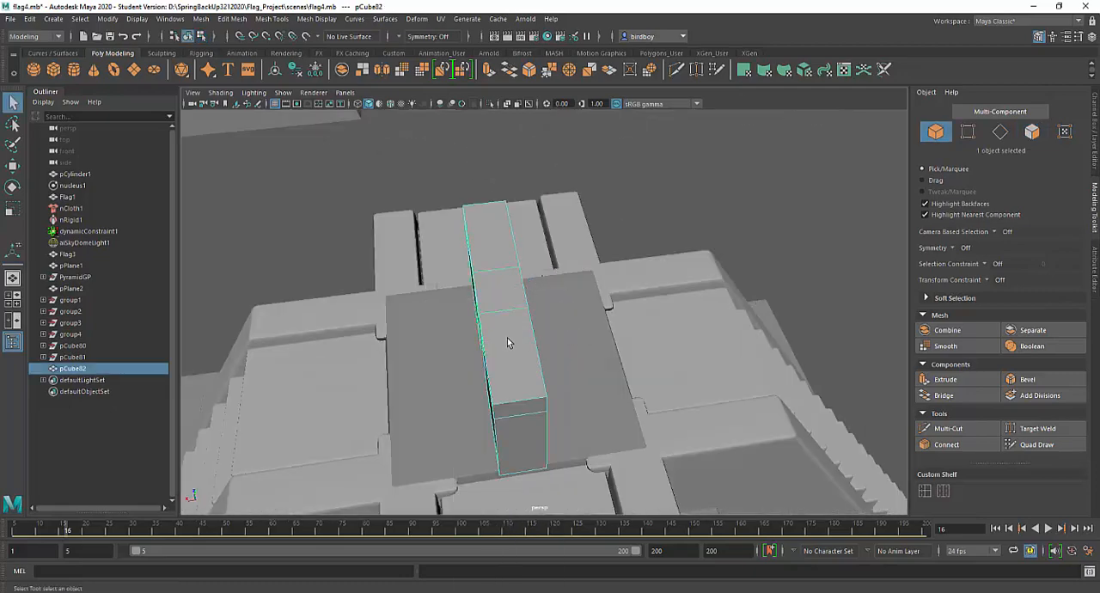
left_click_drag(551, 413, 605, 328, "alt")
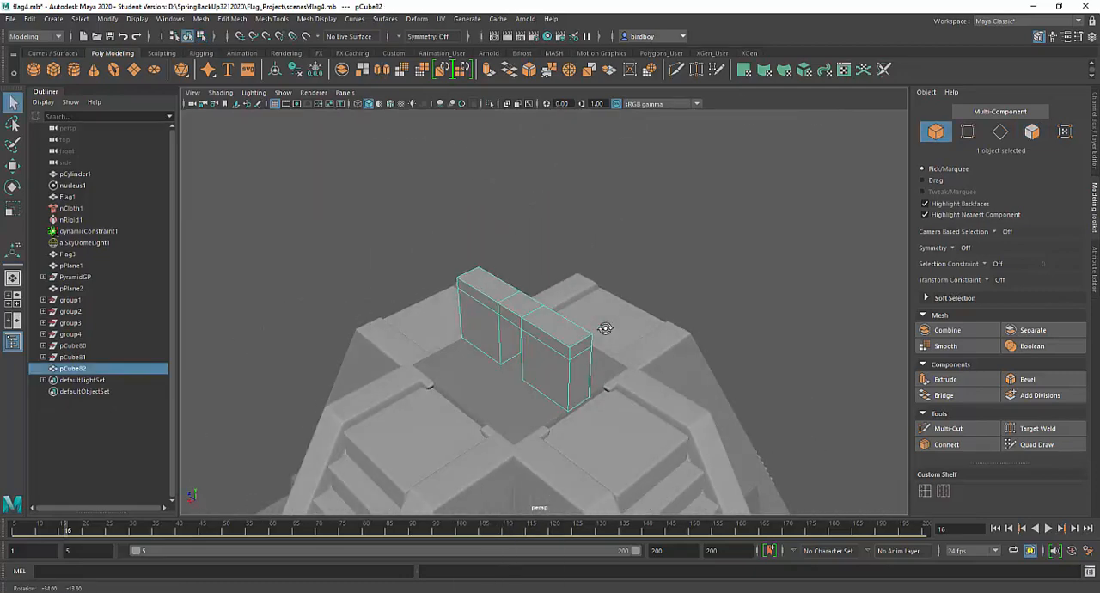
key("w")
left_click_drag(482, 363, 353, 444)
Duplicate the doorway wall and move the copy to the opposite edge of the platform
key("ctrl+d")
left_click_drag(434, 460, 660, 471, "alt")
right_click_drag(660, 471, 488, 365, "alt")
left_click_drag(489, 365, 630, 436, "alt")
middle_click_drag(631, 435, 540, 244, "alt")
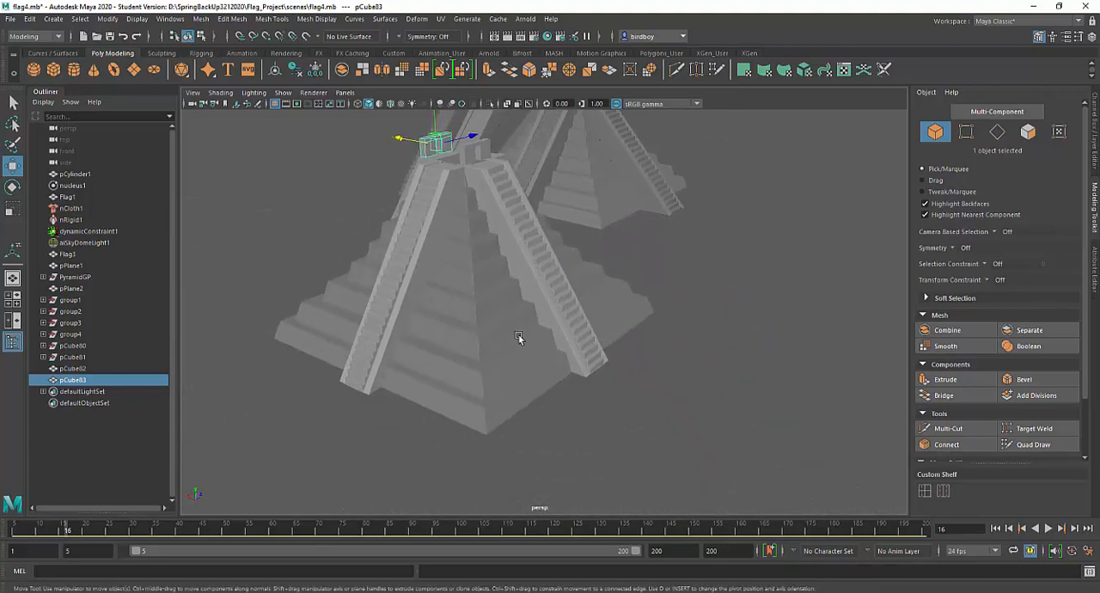
Inspect the pyramid body, ramps and stairs by selecting each in turn
left_click(520, 335)
middle_click_drag(541, 333, 539, 381, "alt")
left_click_drag(538, 381, 458, 381, "alt")
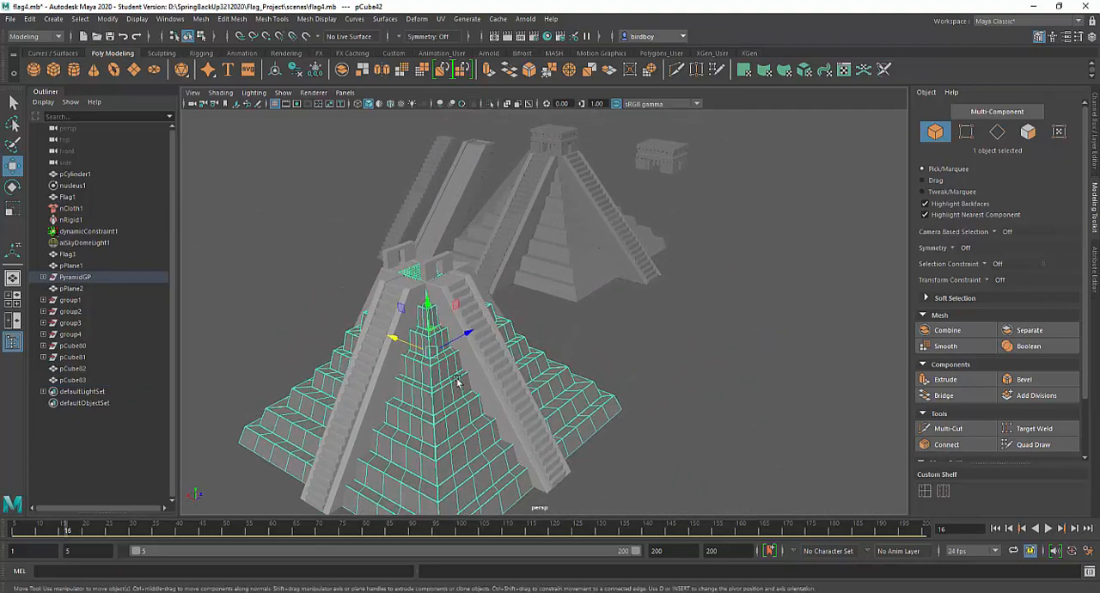
left_click(378, 401)
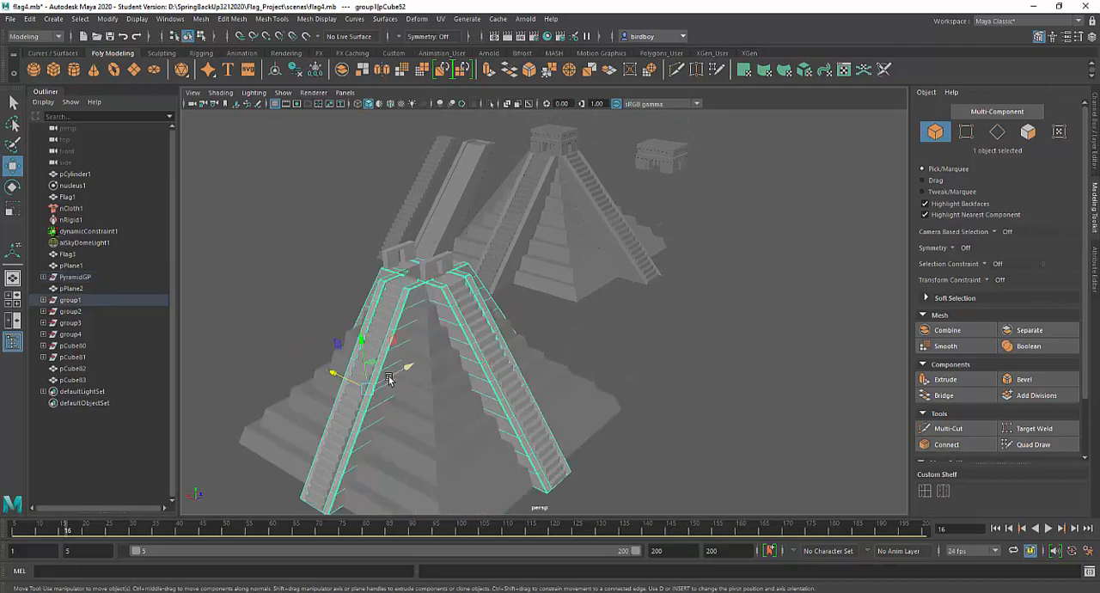
left_click_drag(456, 382, 427, 386, "alt")
left_click(323, 290)
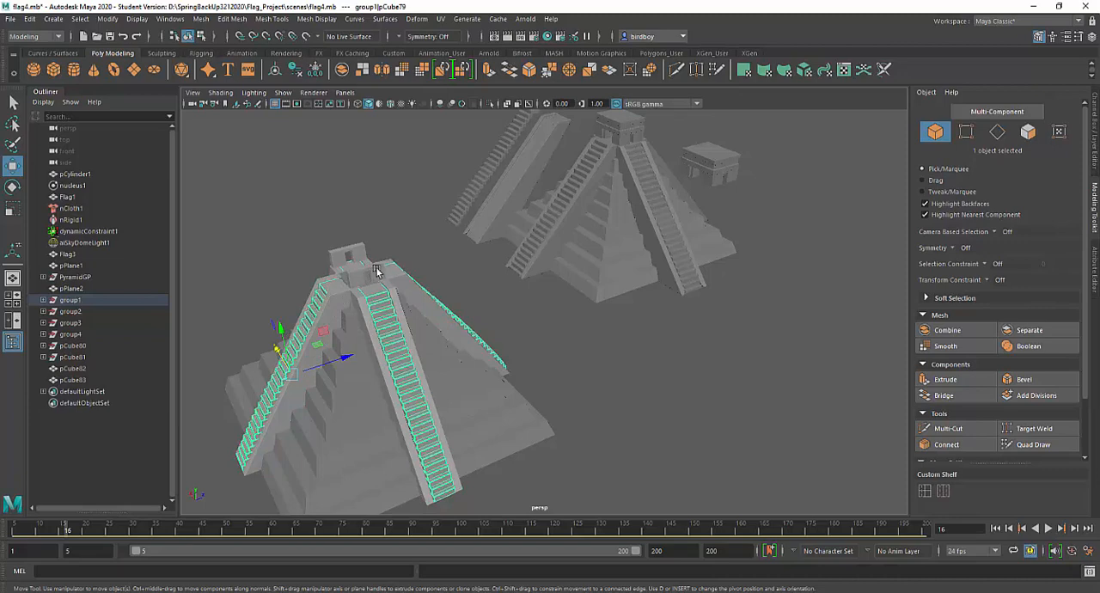
Select the doorway wall on the top platform and examine the pyramid beside the other pyramid from several angles and distances
left_click(347, 252)
scroll(511, 388, "down", 8)
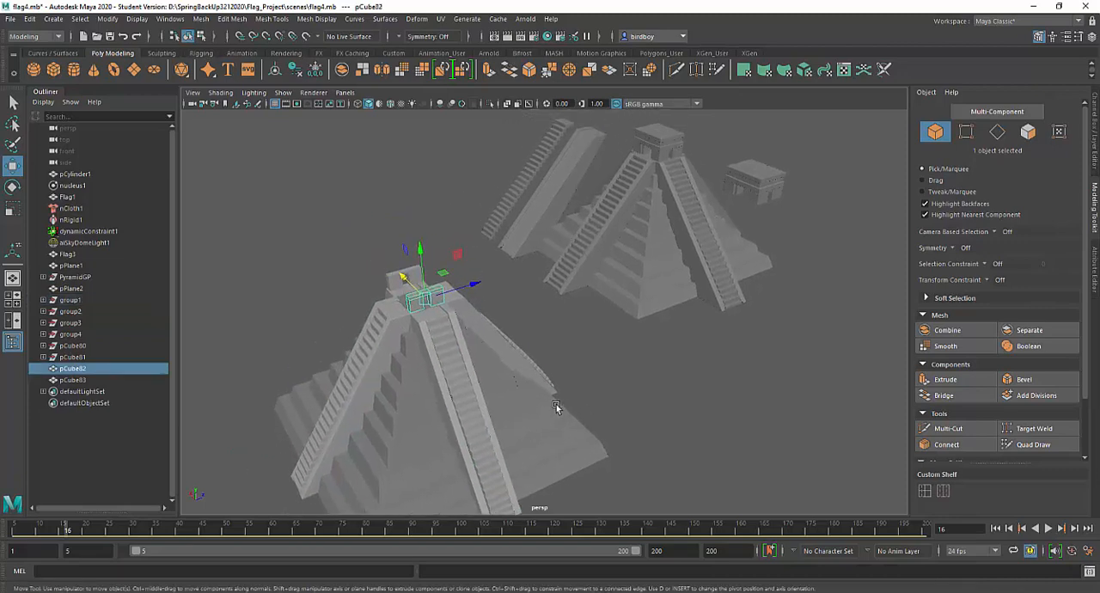
middle_click_drag(570, 342, 545, 354, "alt")
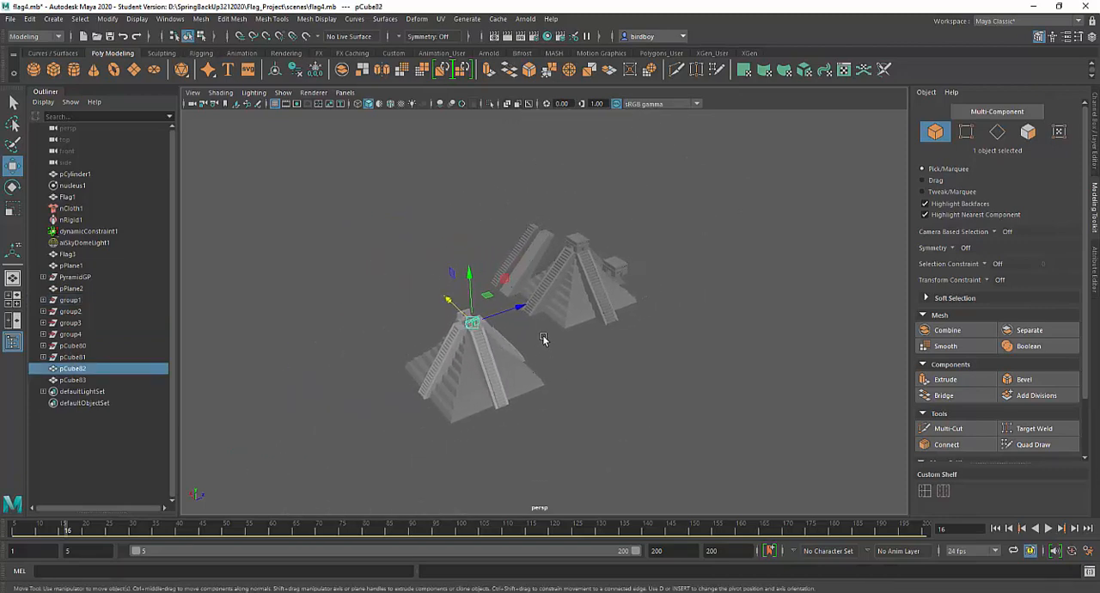
right_click_drag(559, 297, 667, 439, "alt")
left_click_drag(580, 399, 616, 383, "alt")
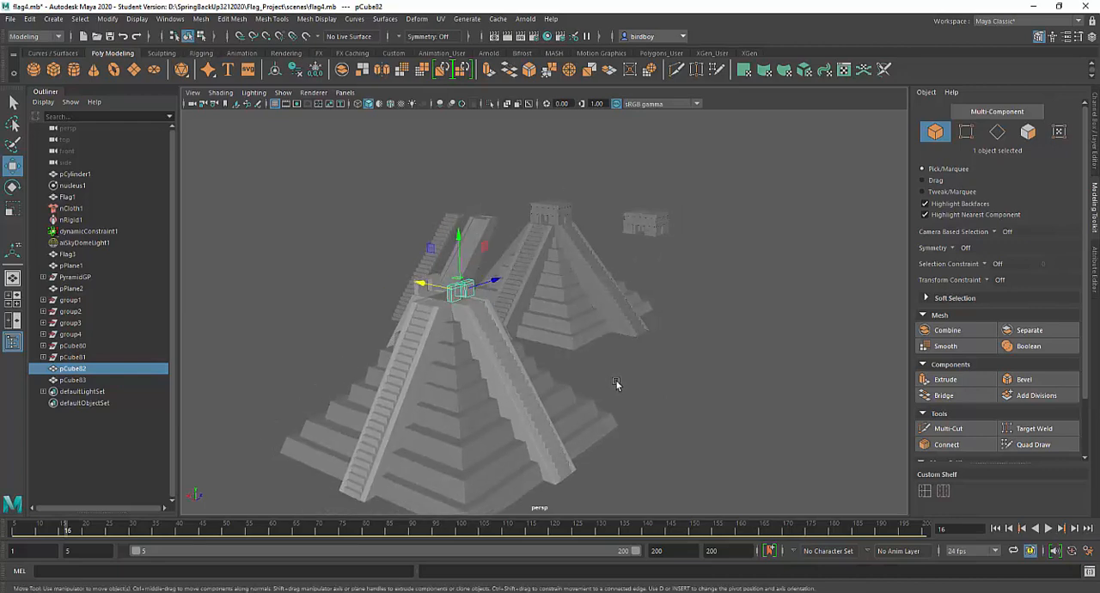
mouse_move(616, 383)
middle_mouse_down("alt")
mouse_move(634, 382)
mouse_move(632, 392)
middle_mouse_up("alt")
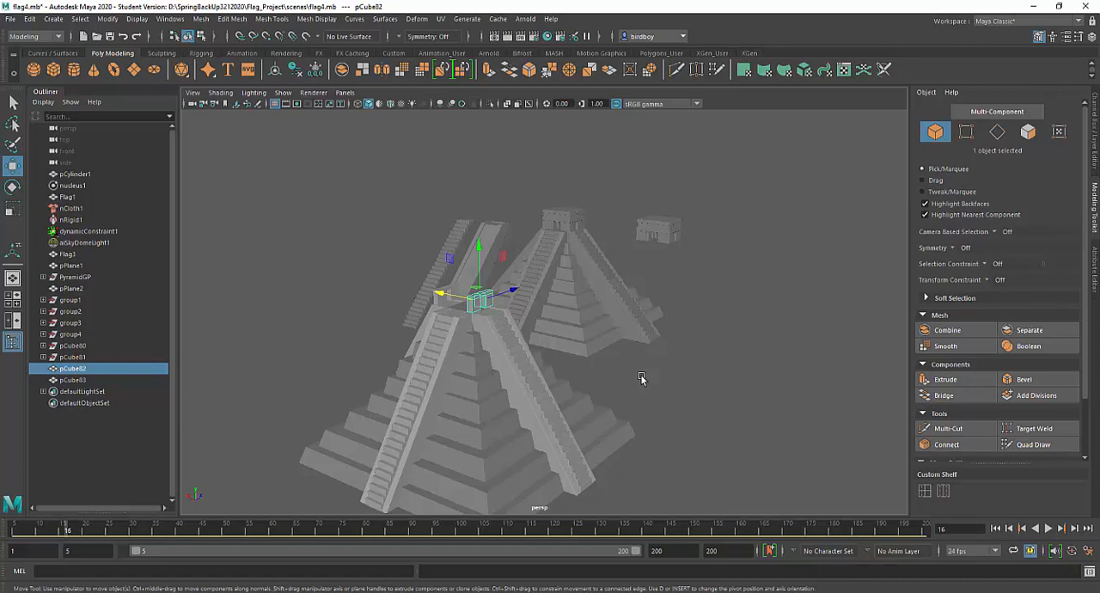
right_click_drag(686, 458, 539, 338, "alt")
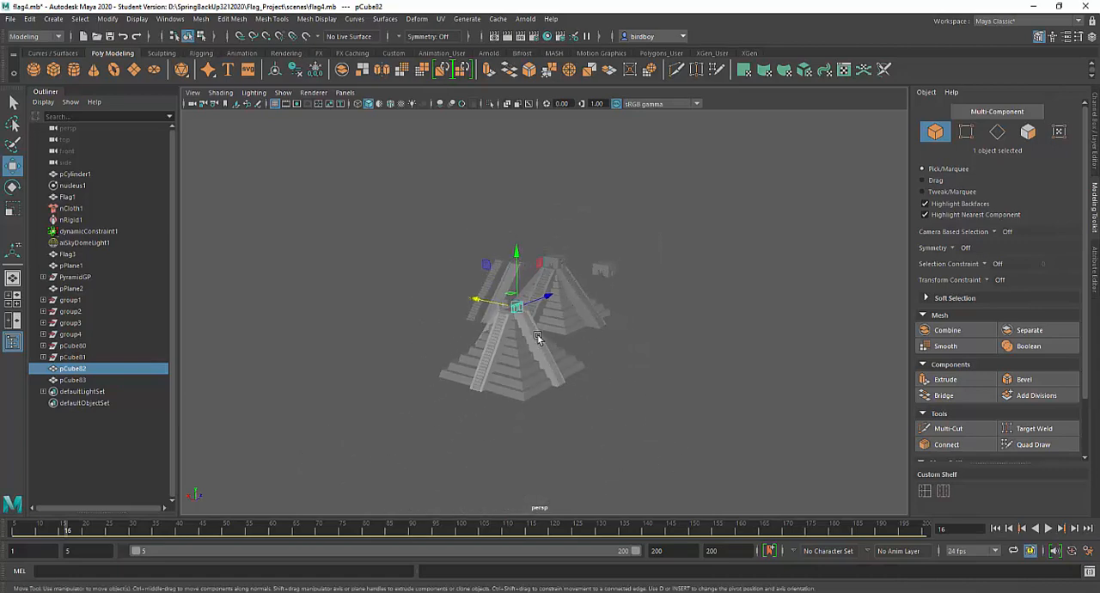
left_click_drag(604, 390, 544, 408, "alt")
middle_click_drag(555, 409, 560, 439, "alt")
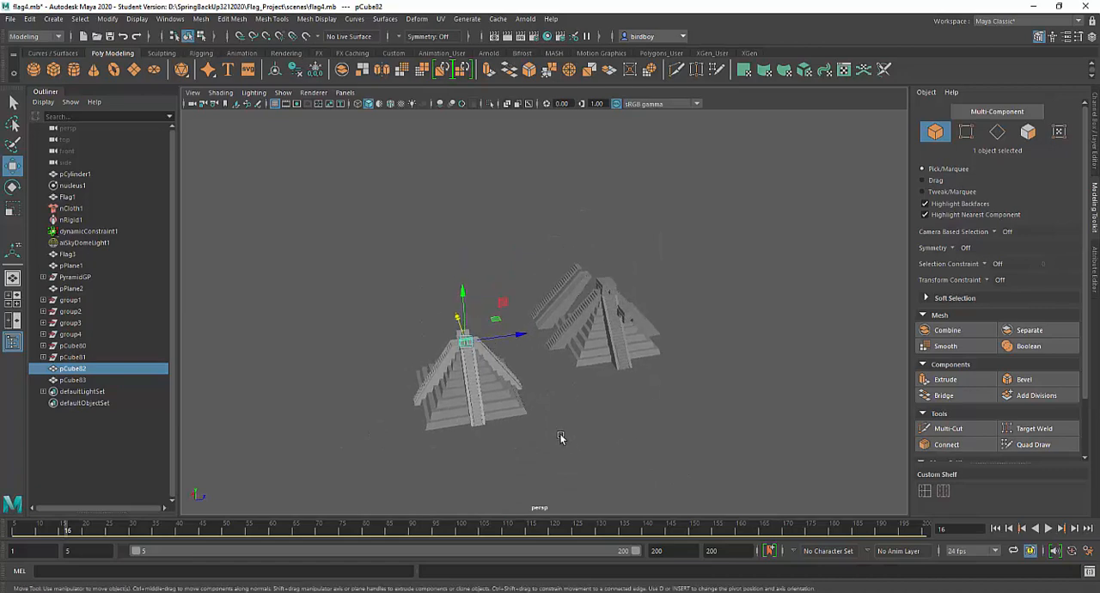